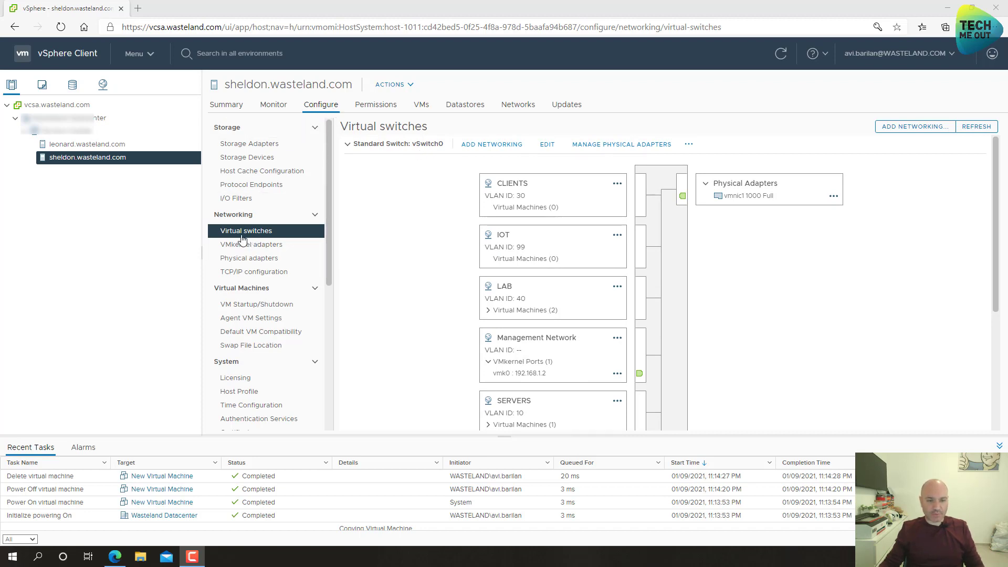
# - Bring the vSphere Client browser window into focus
pyautogui.click(482, 150)
# - Create new standard switch vSwitch1 on vmnic0 with a VM port group labelled ISP
pyautogui.click(481, 150)
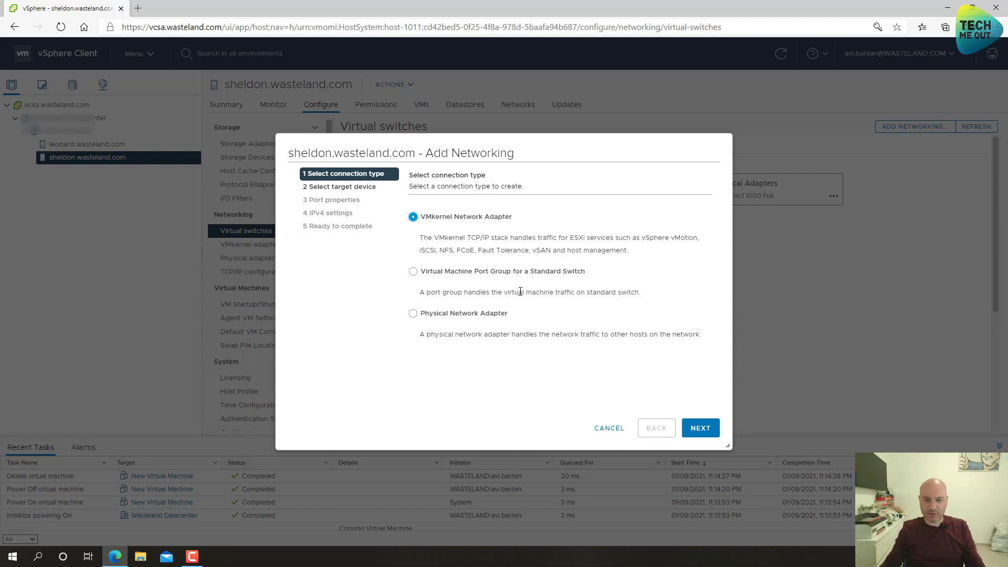
pyautogui.click(454, 274)
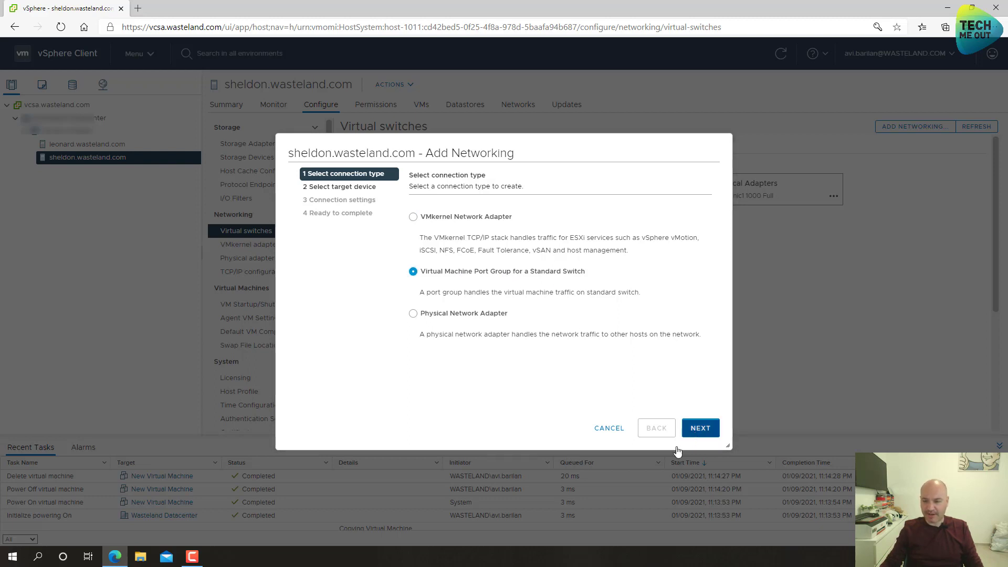
pyautogui.click(695, 436)
pyautogui.click(415, 272)
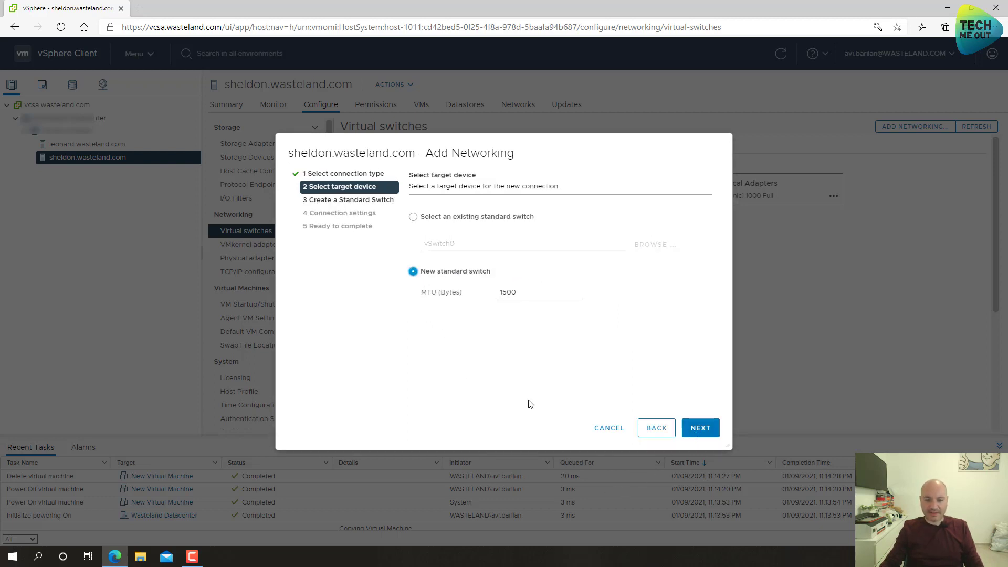
pyautogui.click(701, 429)
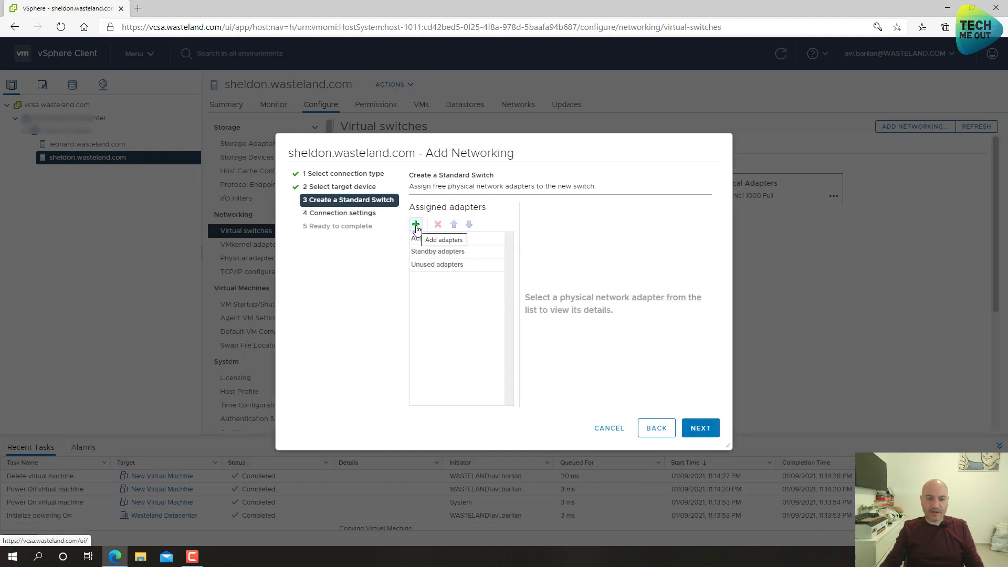
pyautogui.click(416, 225)
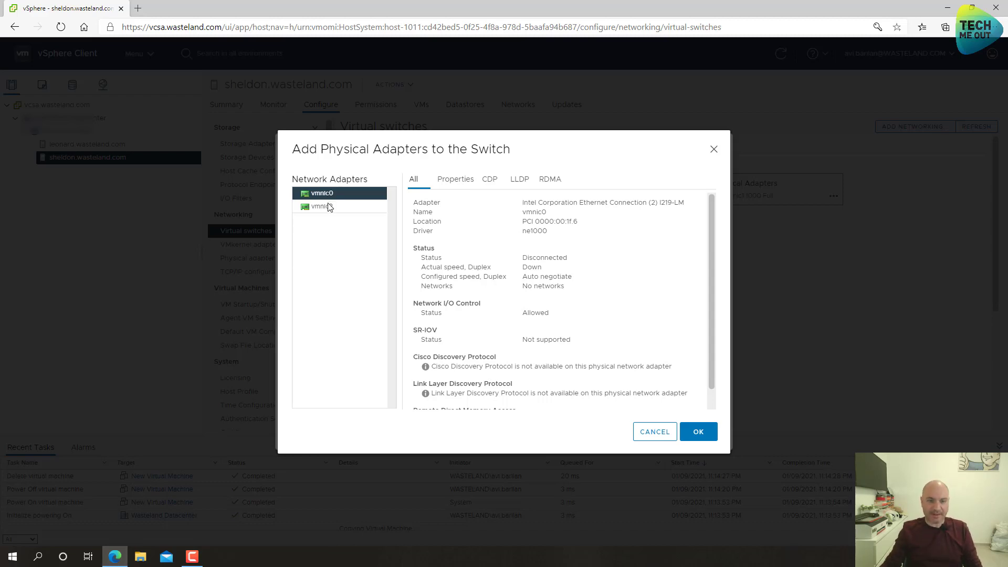
pyautogui.click(708, 436)
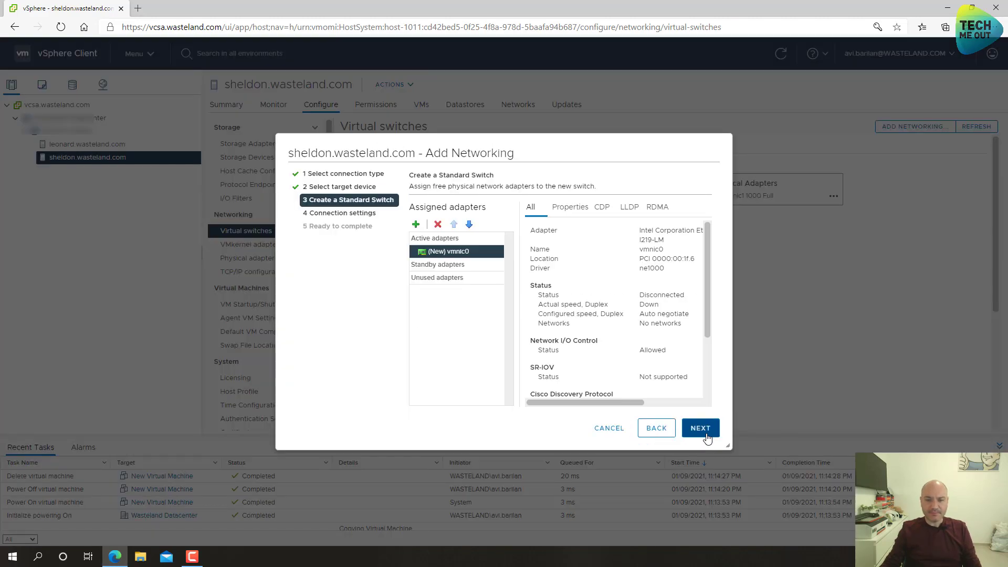
pyautogui.click(701, 429)
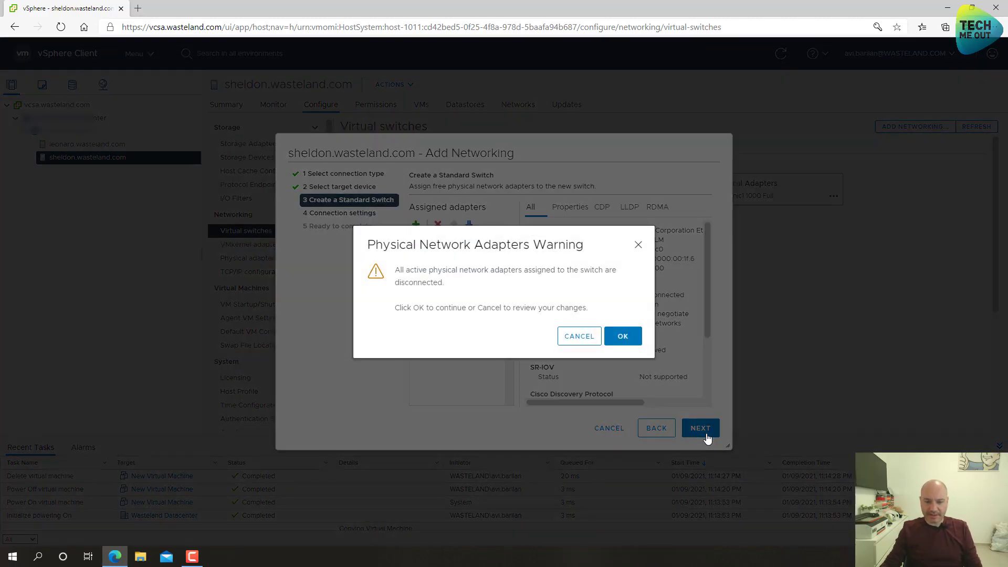
pyautogui.click(622, 336)
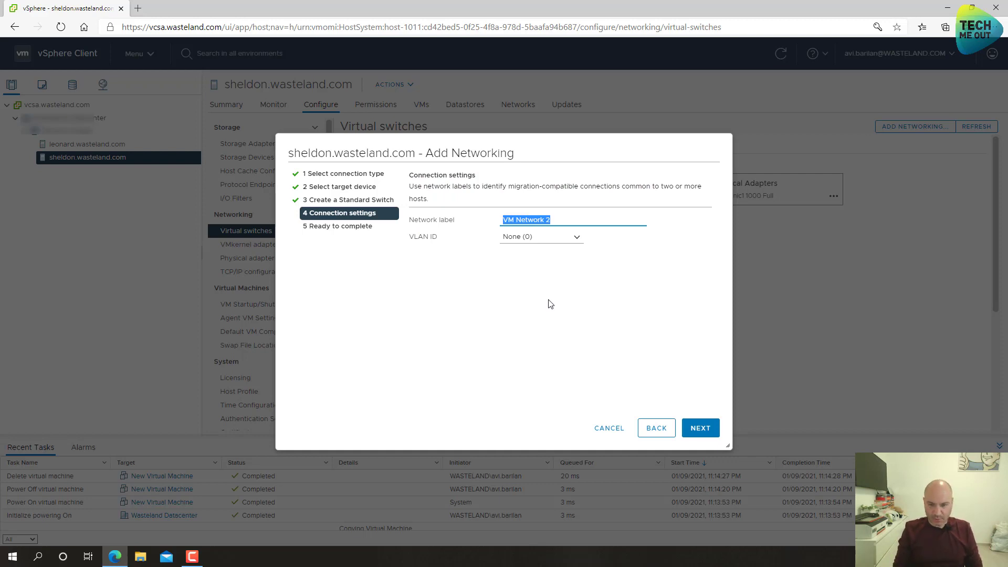
pyautogui.write('IS')
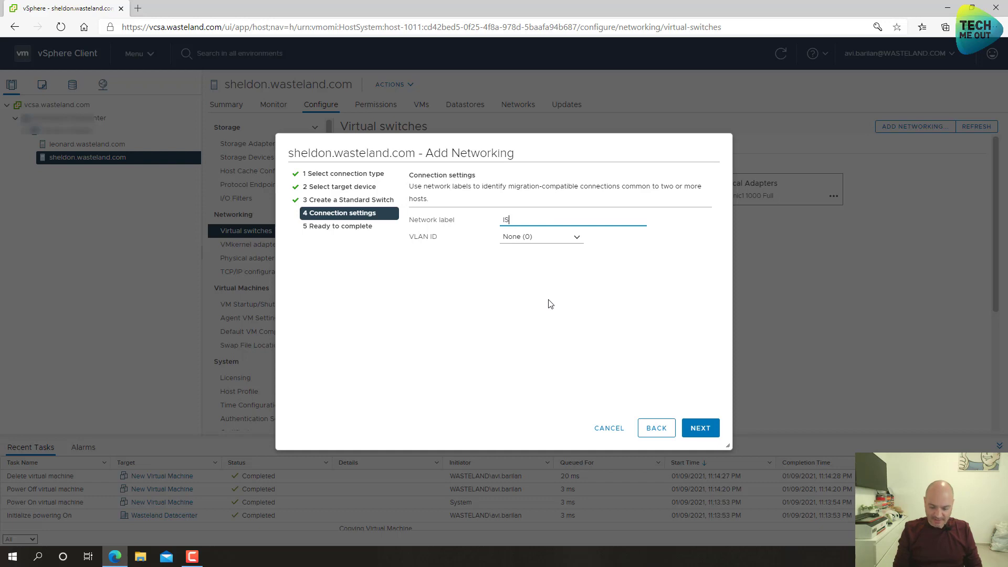
pyautogui.write('P')
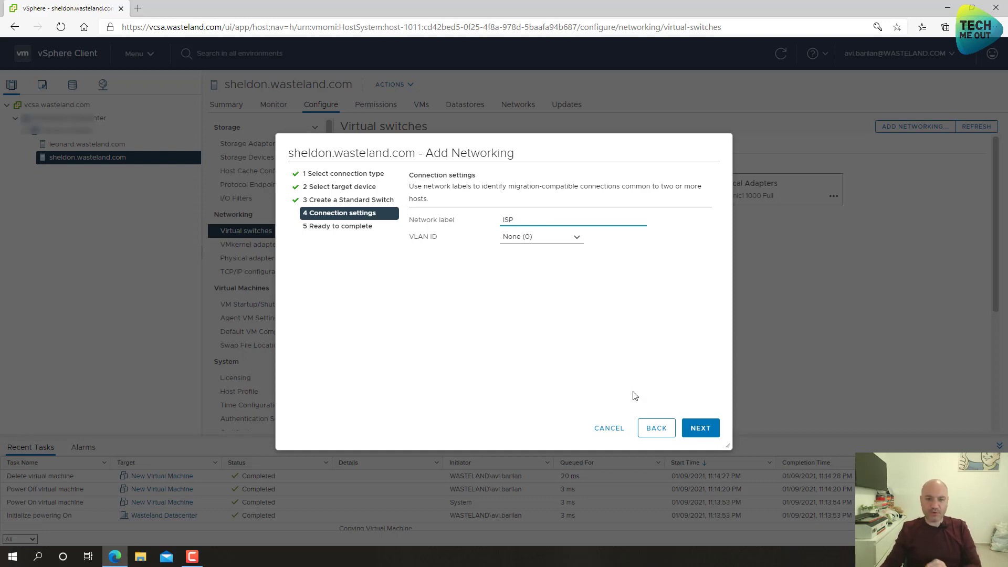
pyautogui.click(694, 429)
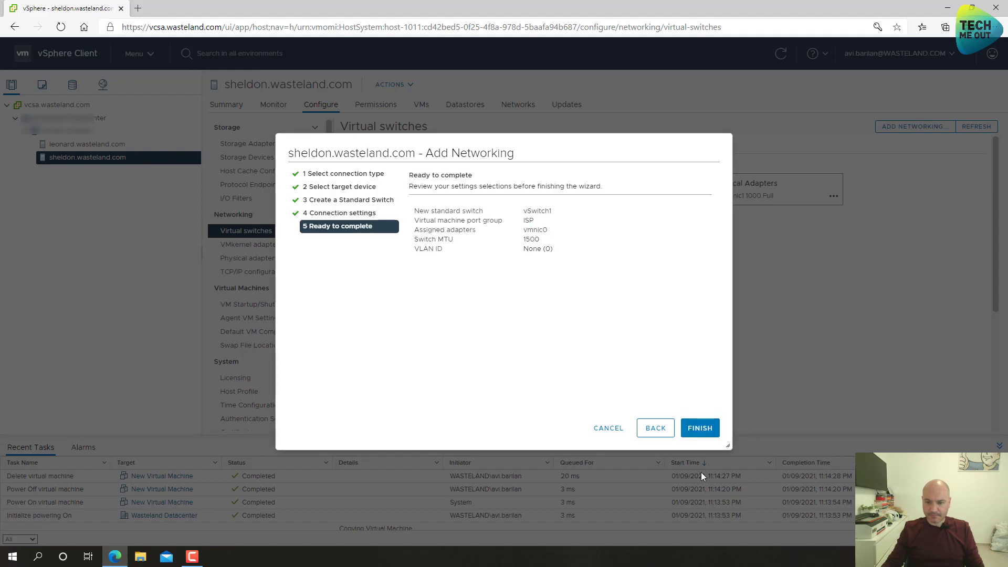
pyautogui.click(701, 428)
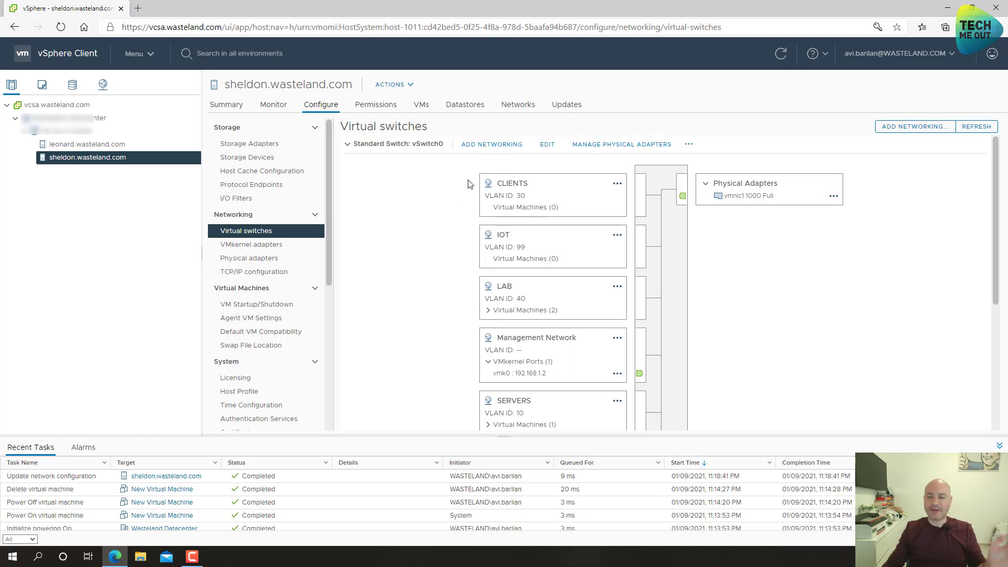
# - Expand vSwitch1 to confirm its ISP port group, then start another Add Networking wizard
pyautogui.scroll(-4, 450, 229)
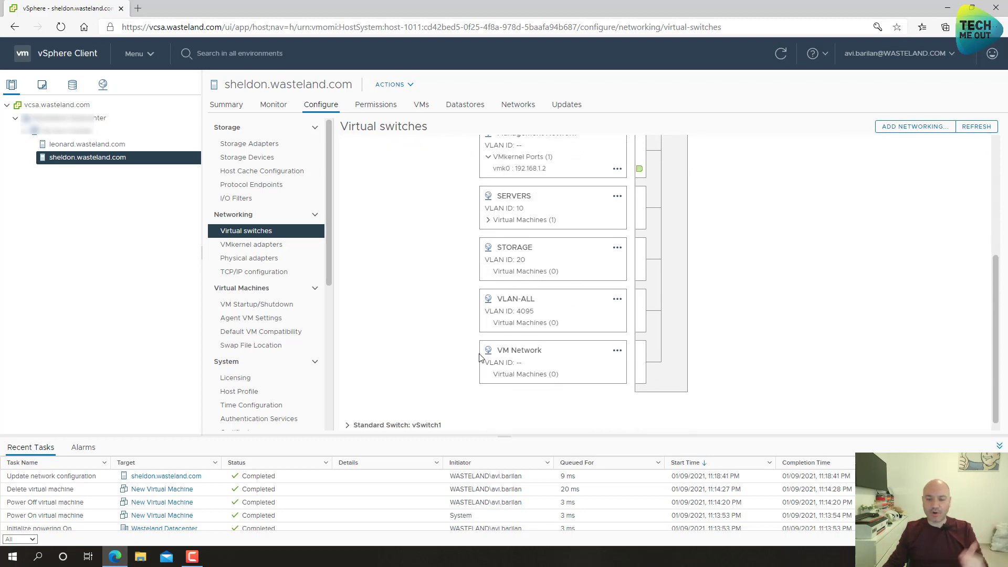
pyautogui.click(392, 419)
pyautogui.scroll(-3, 385, 399)
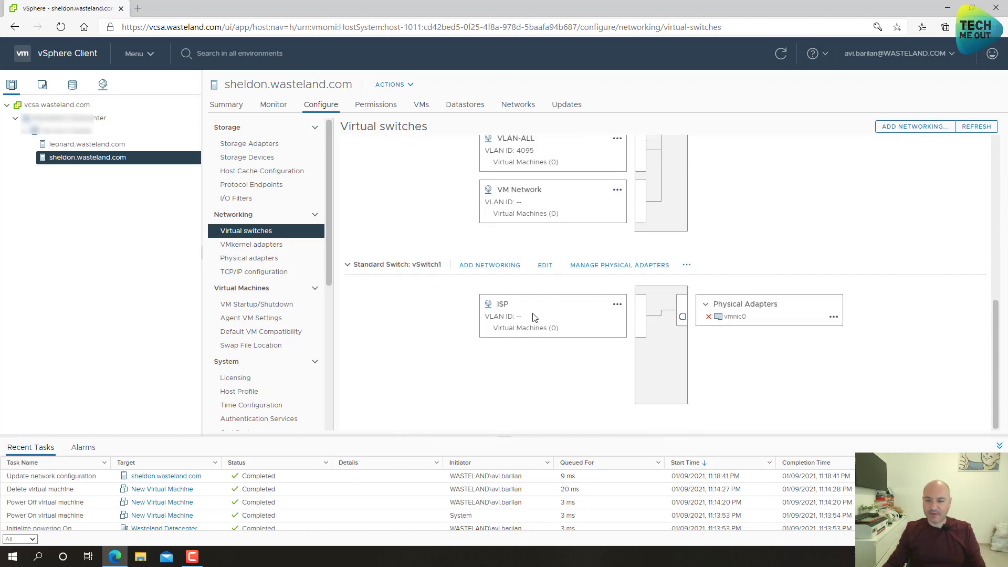
pyautogui.scroll(7, 411, 230)
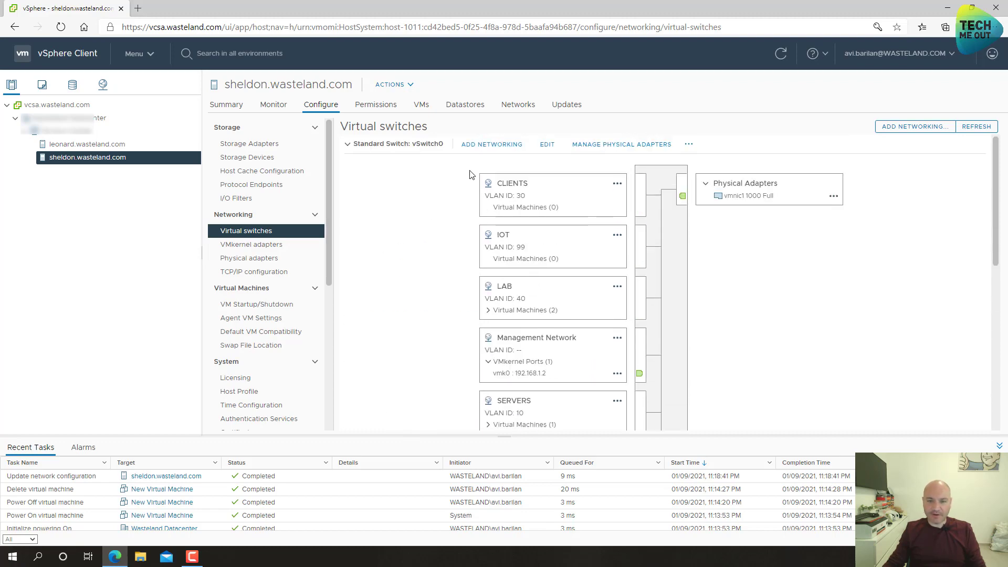
pyautogui.click(478, 145)
# - Create new standard switch vSwitch2 on vmnic2 with a VM port group labelled PFLAN
pyautogui.click(452, 271)
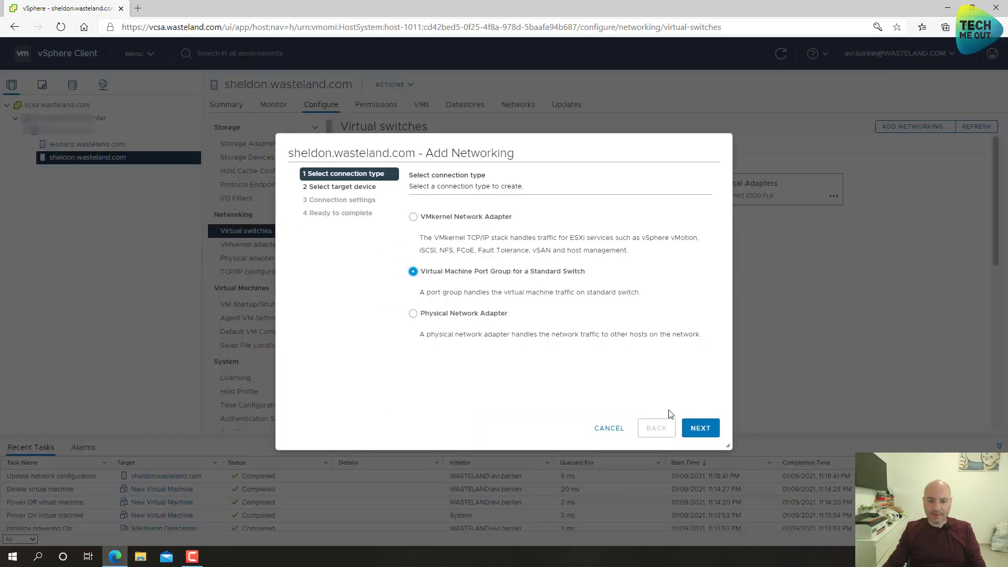
pyautogui.click(700, 428)
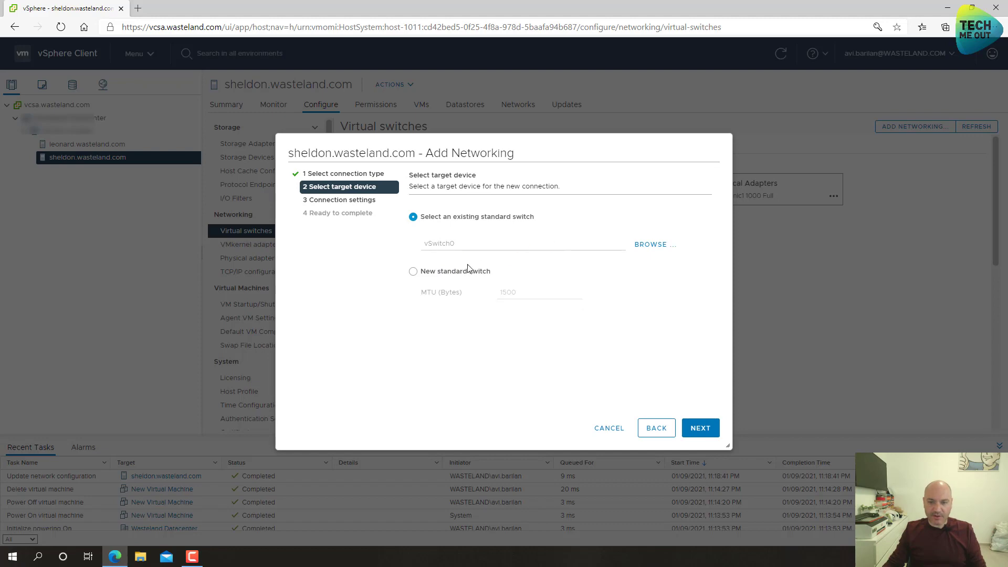
pyautogui.click(452, 272)
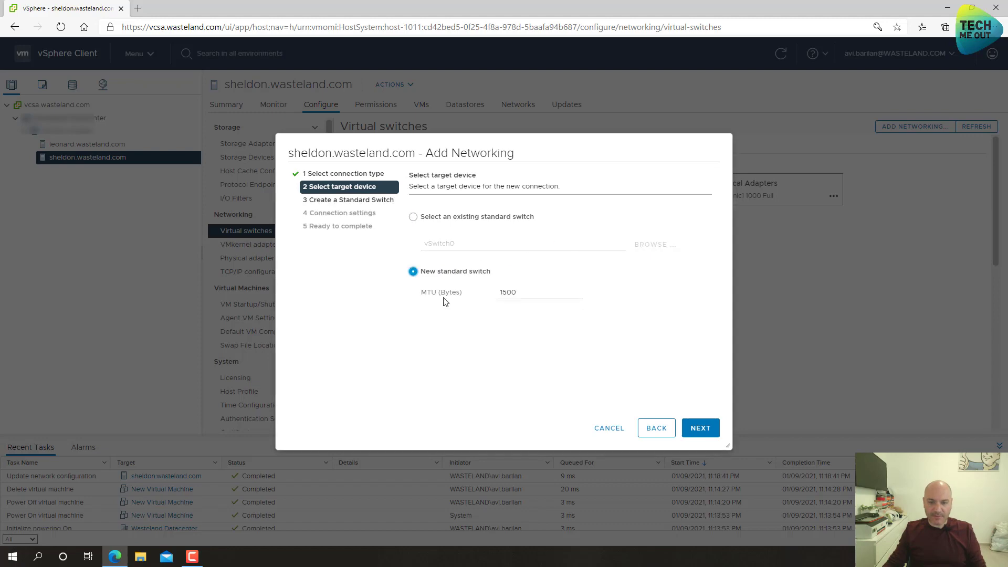
pyautogui.click(700, 428)
pyautogui.click(414, 225)
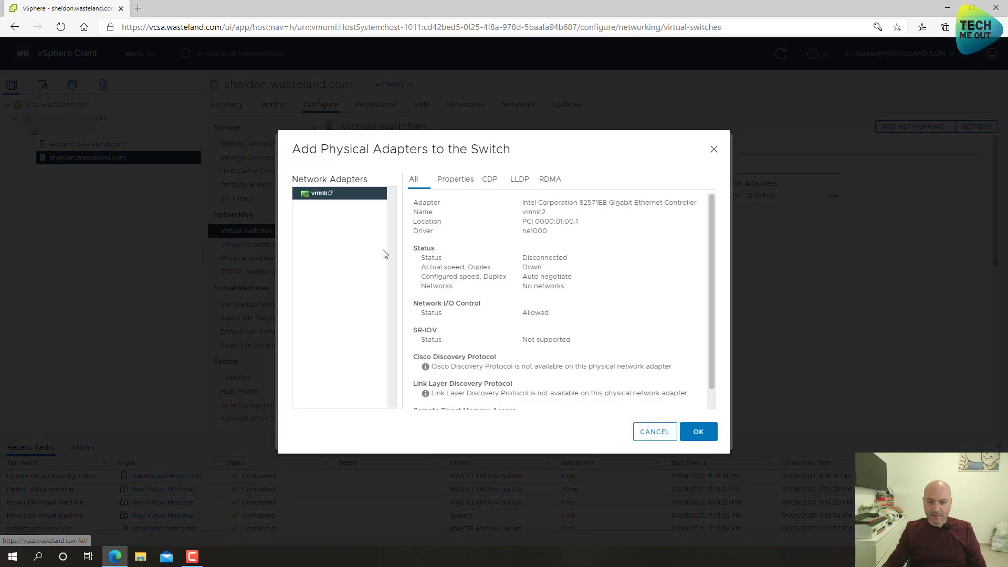
pyautogui.click(698, 432)
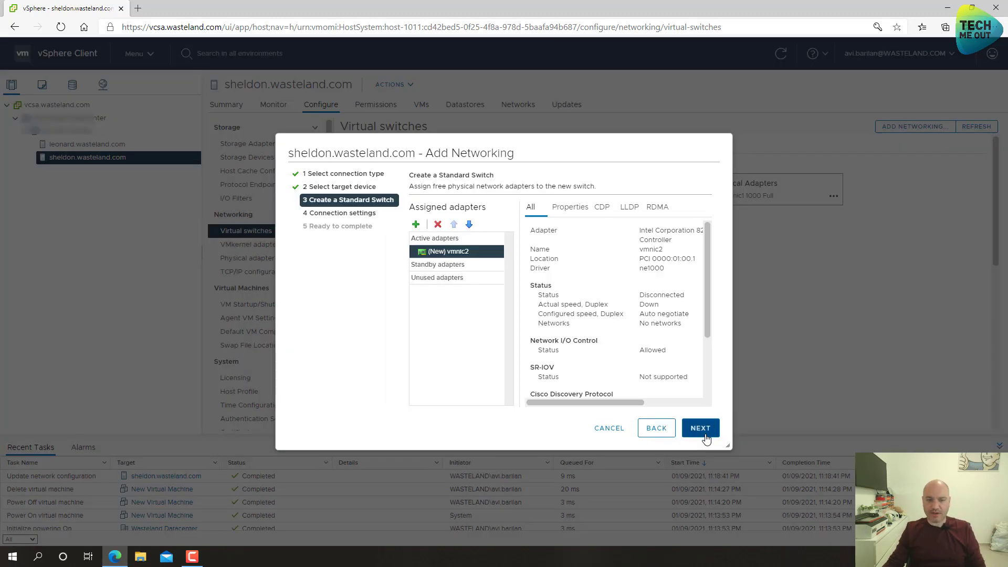
pyautogui.click(704, 430)
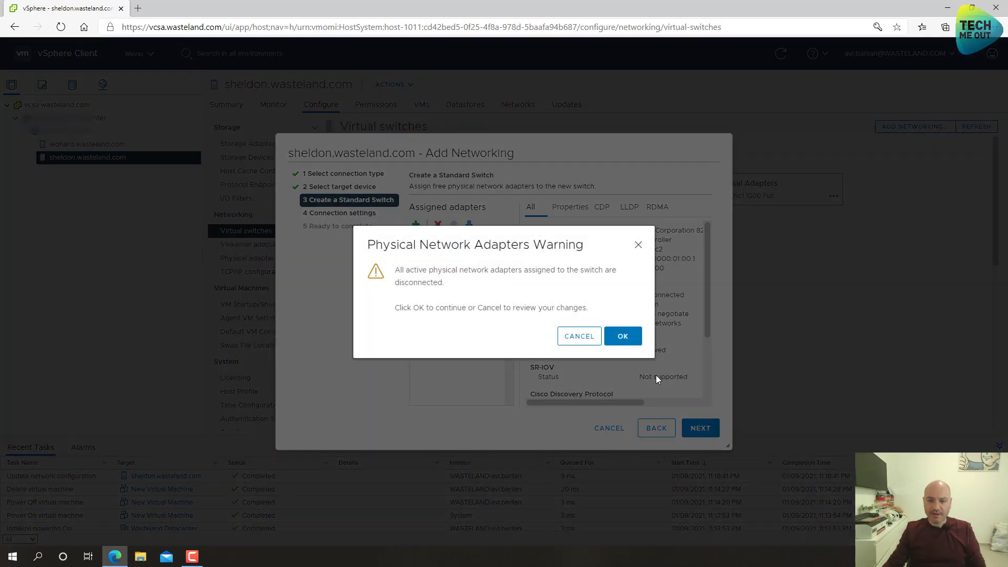
pyautogui.click(624, 339)
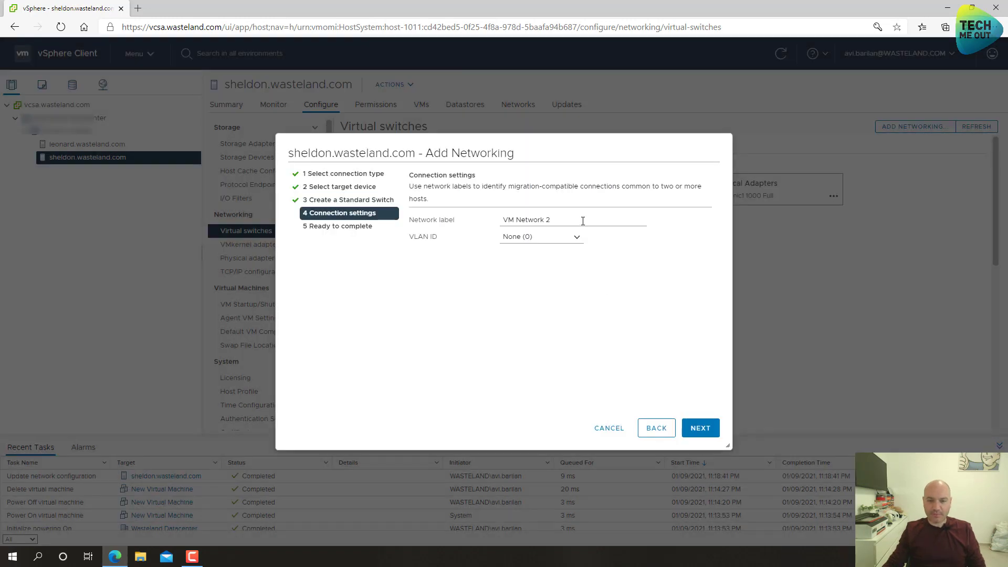
pyautogui.moveTo(582, 221); pyautogui.dragTo(476, 229)
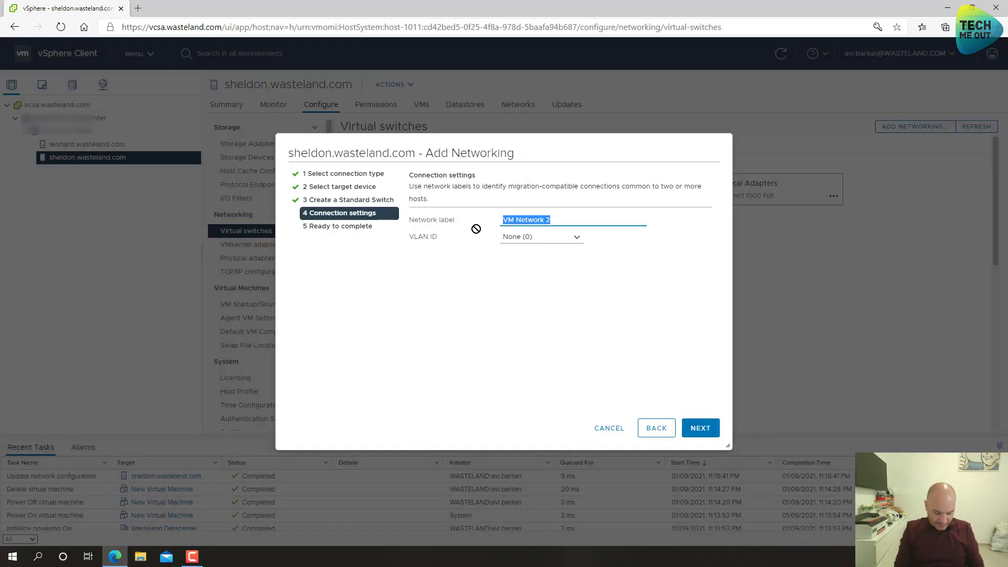
pyautogui.write('PFLAN')
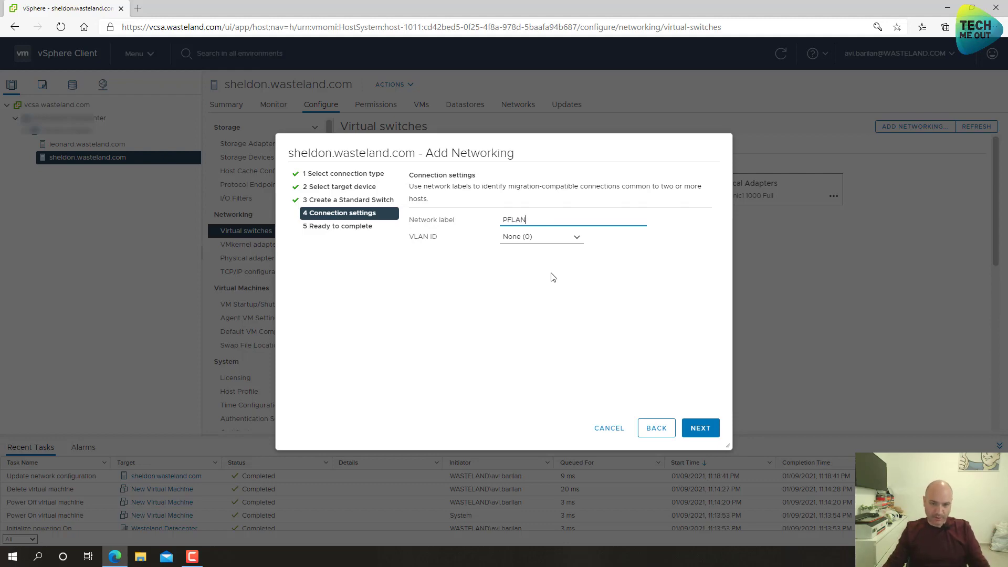
pyautogui.click(699, 429)
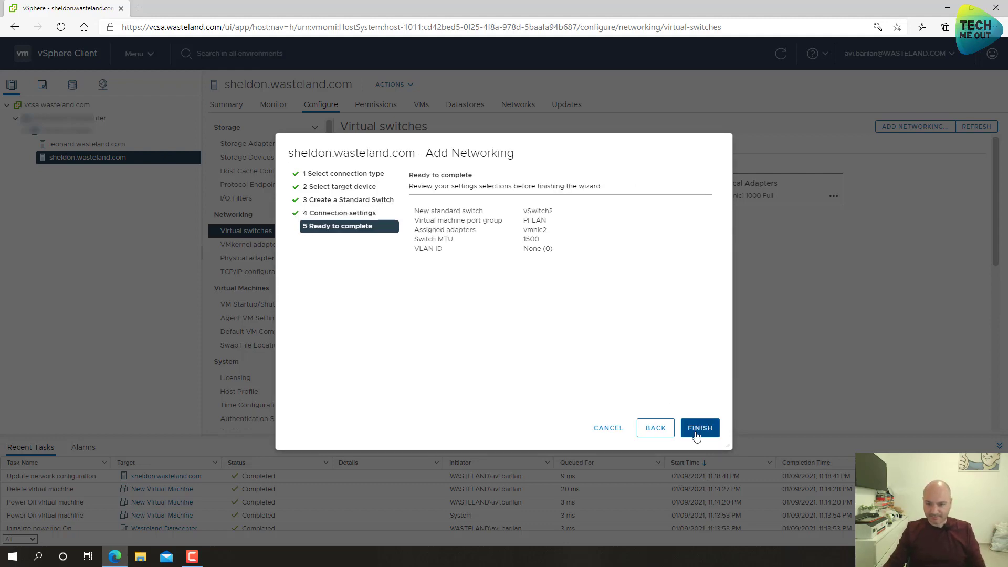
pyautogui.click(699, 428)
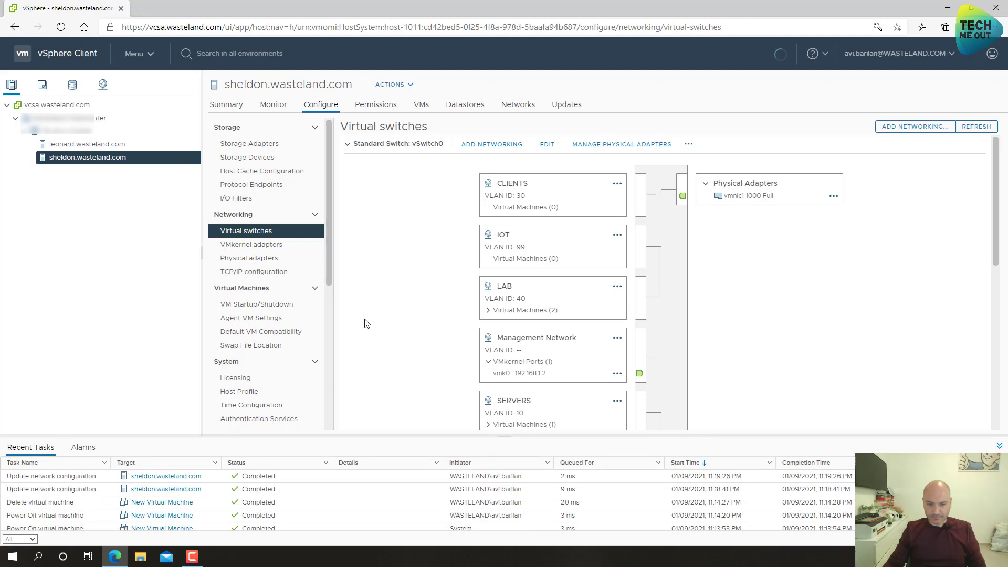
# - Expand vSwitch2 to confirm the PFLAN port group and vmnic2 adapter
pyautogui.scroll(-5, 366, 322)
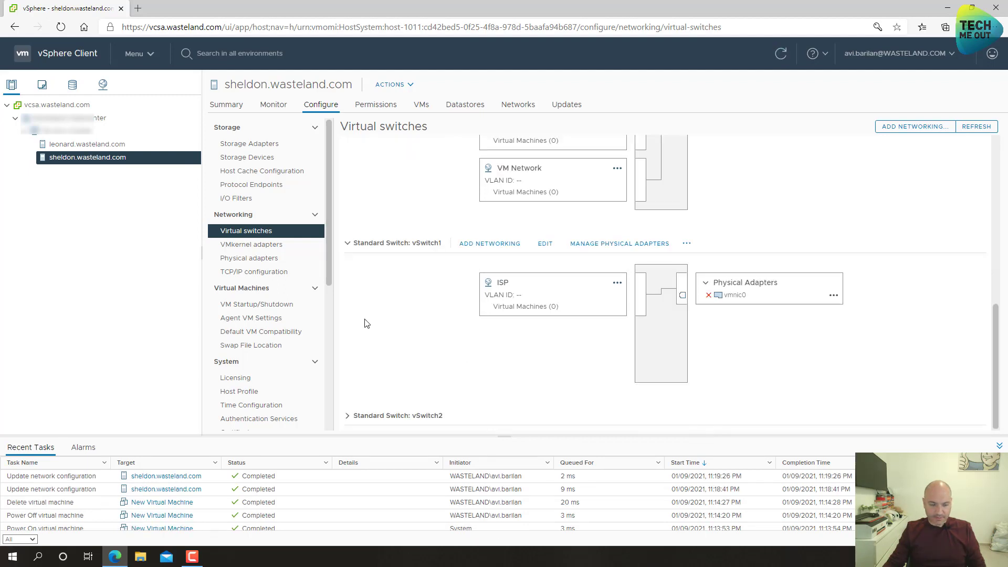
pyautogui.click(346, 418)
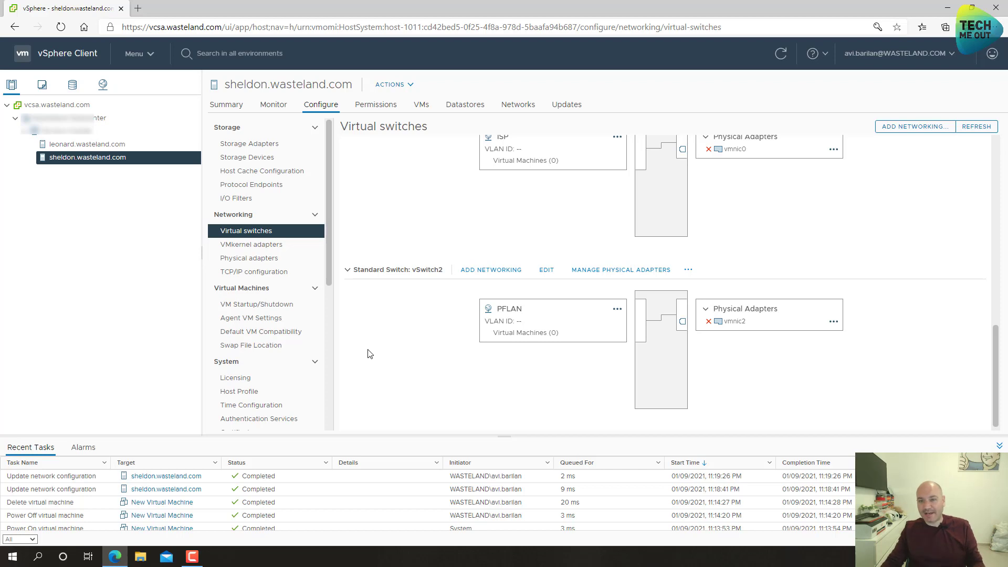
pyautogui.scroll(1, 367, 353)
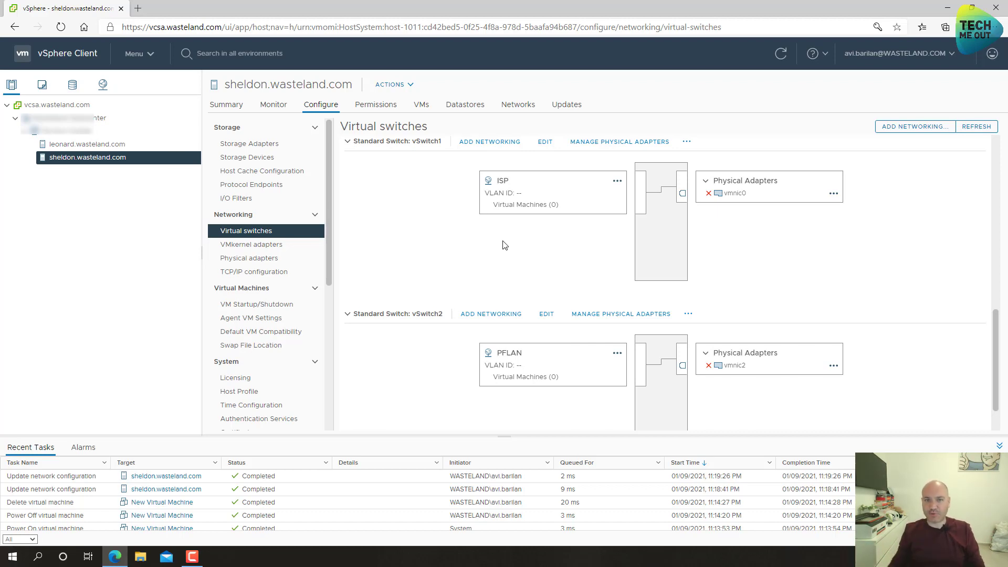
# - Show the LAB folder in the VMs and Templates view and open a new browser tab
pyautogui.click(42, 85)
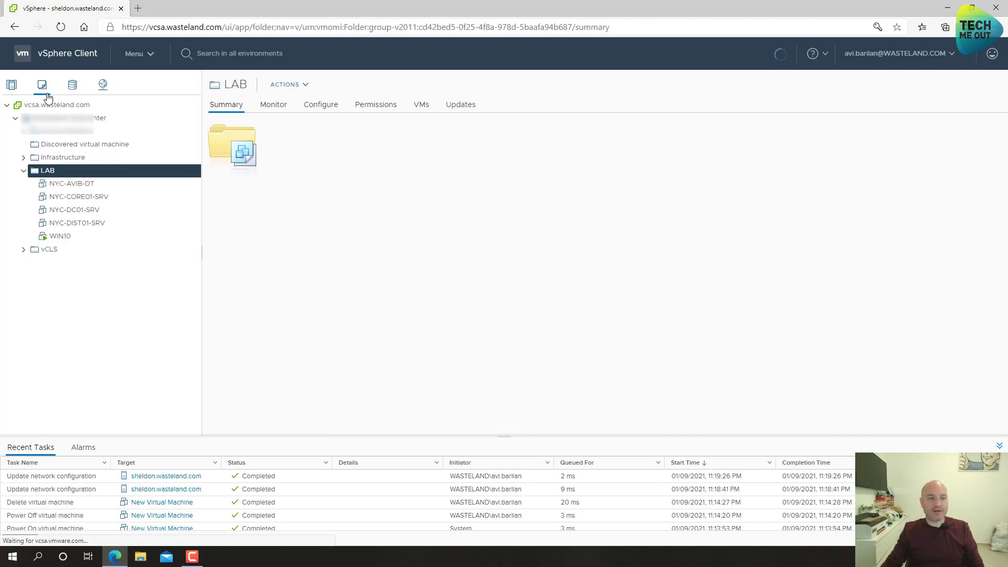
pyautogui.rightClick(46, 171)
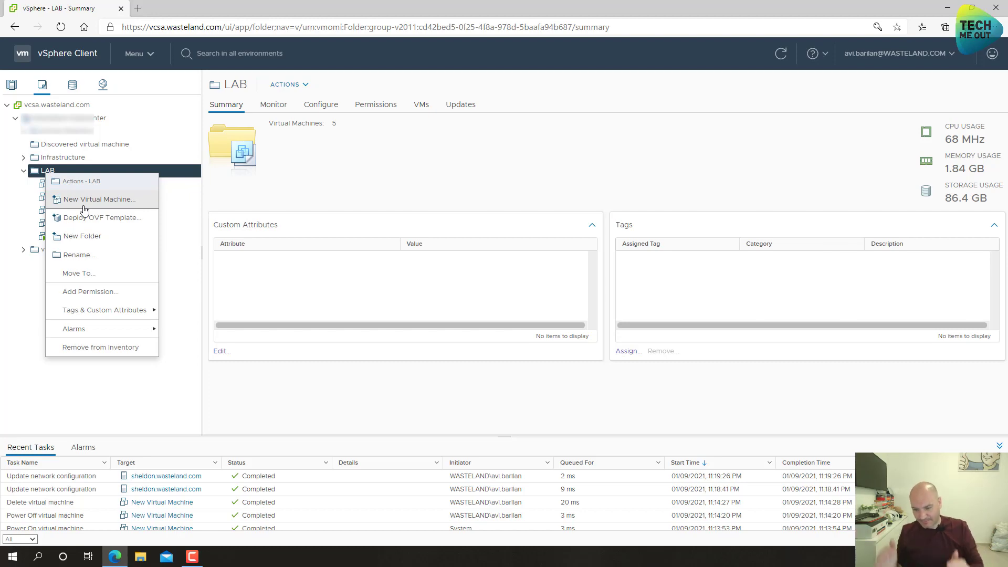
pyautogui.hotkey('ctrl', 't')
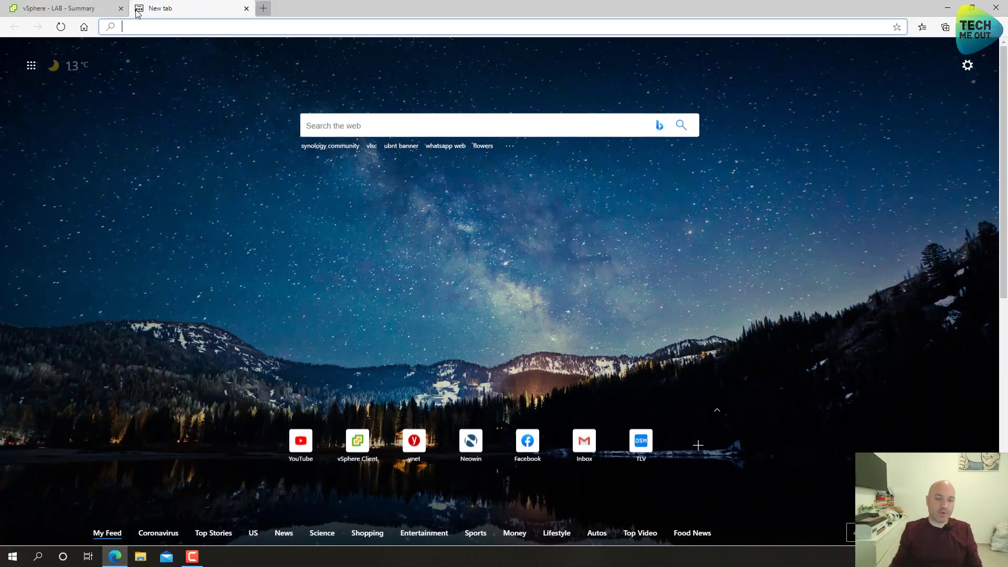
# - Search the web for pfsense and go to the pfsense.org download page
pyautogui.write('pfsense')
pyautogui.press('Return')
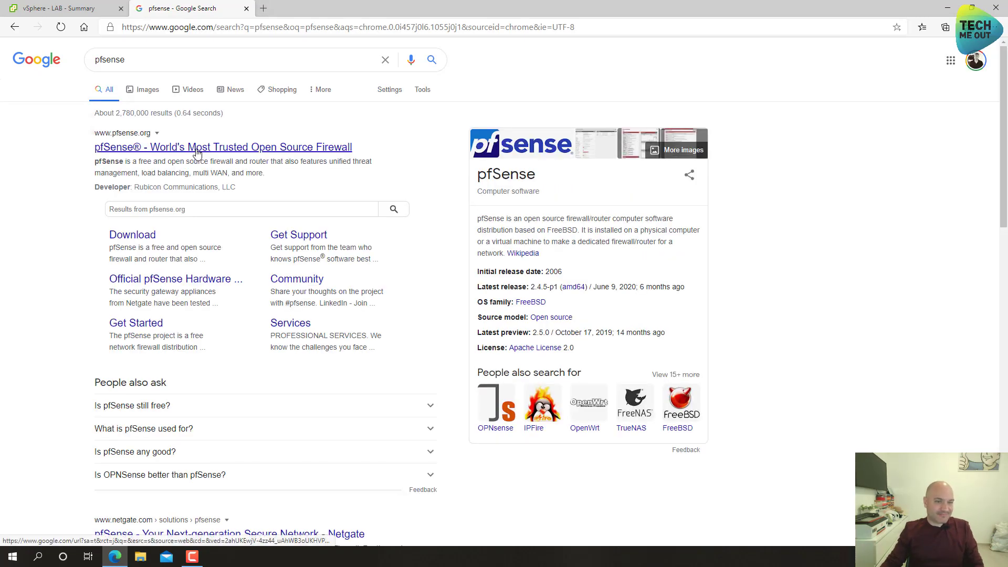
pyautogui.click(198, 154)
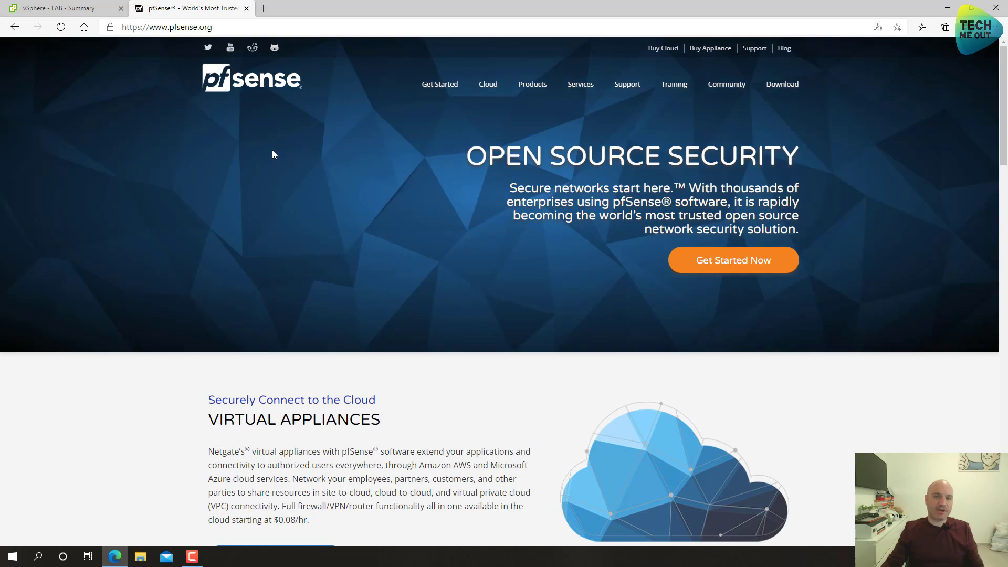
pyautogui.click(779, 91)
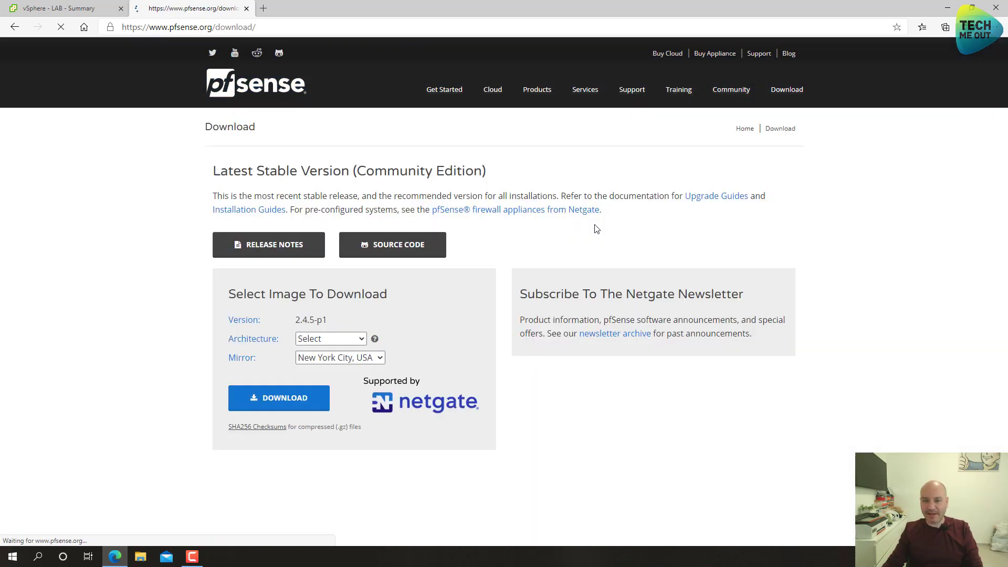
# - Choose AMD64 (64-bit) and CD Image (ISO) Installer, then close the pfSense tab
pyautogui.click(325, 339)
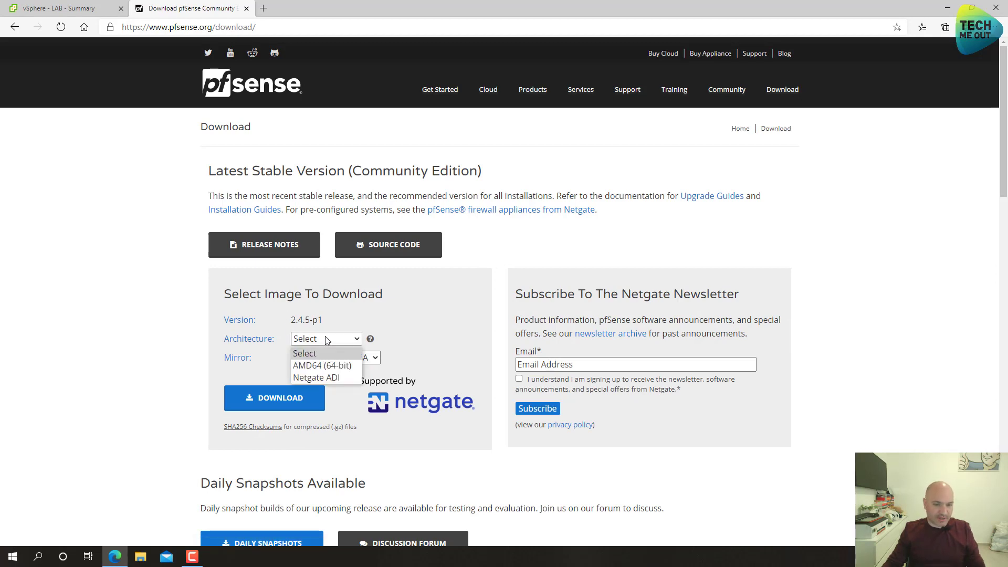
pyautogui.click(321, 365)
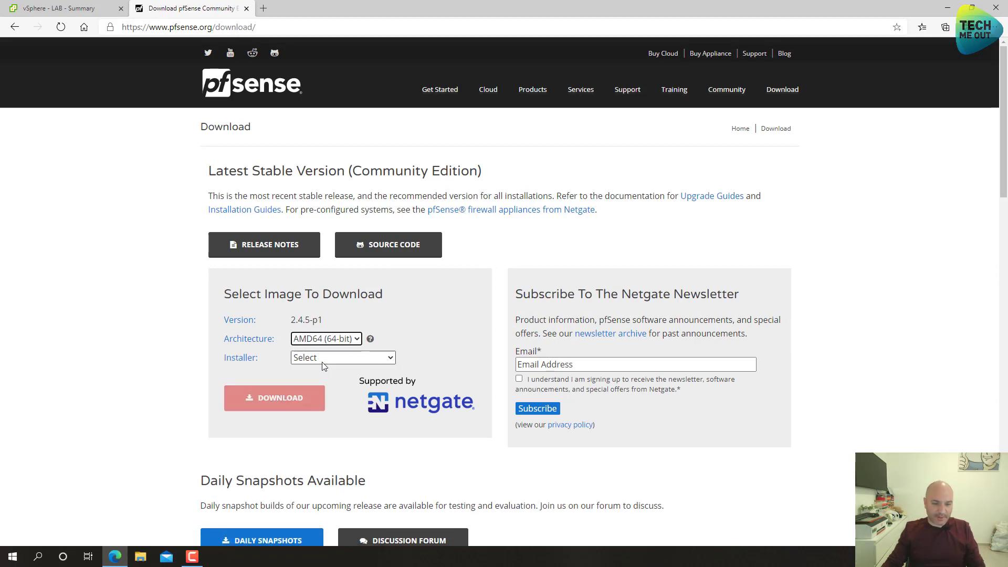
pyautogui.click(321, 361)
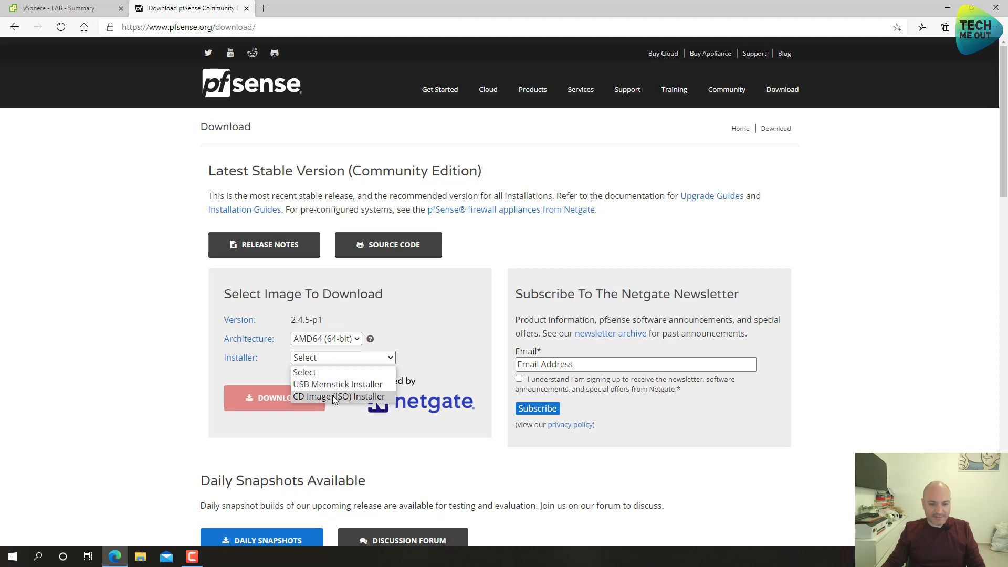
pyautogui.click(332, 396)
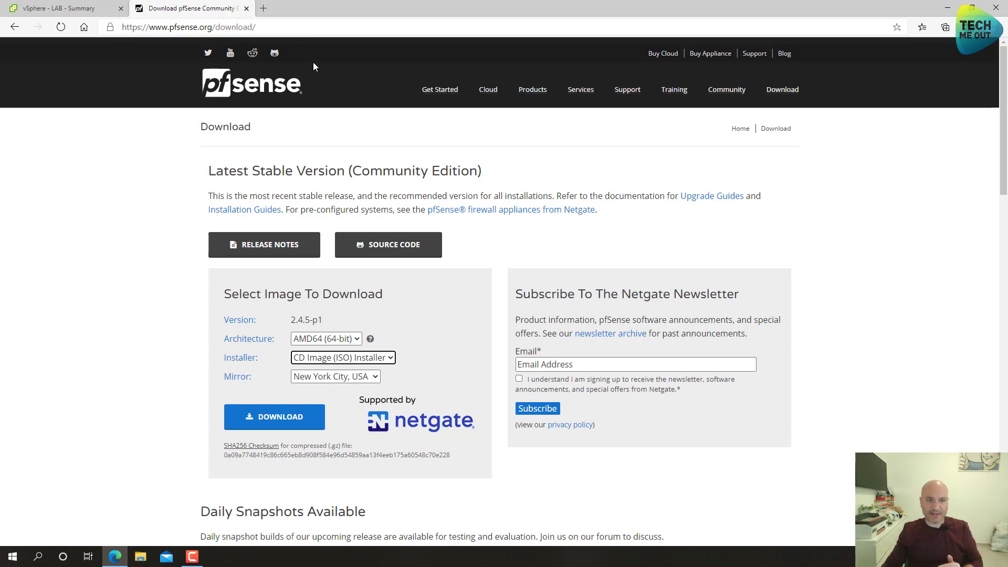
pyautogui.click(245, 9)
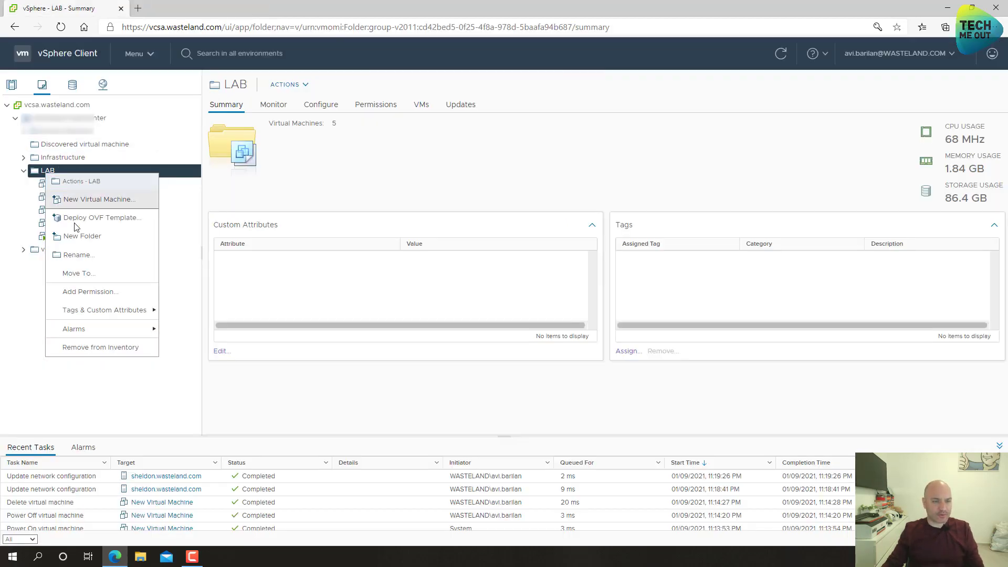
# - Create a new VM named PFSENSE in LAB, stored on the SHELDON-1TB-HDD datastore
pyautogui.click(69, 205)
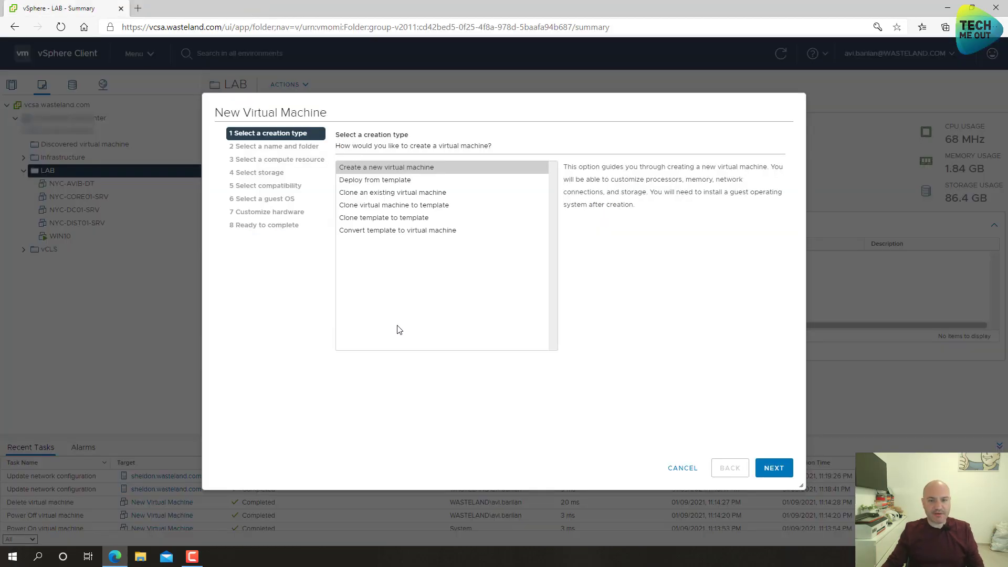
pyautogui.click(773, 468)
pyautogui.moveTo(547, 173); pyautogui.dragTo(362, 167)
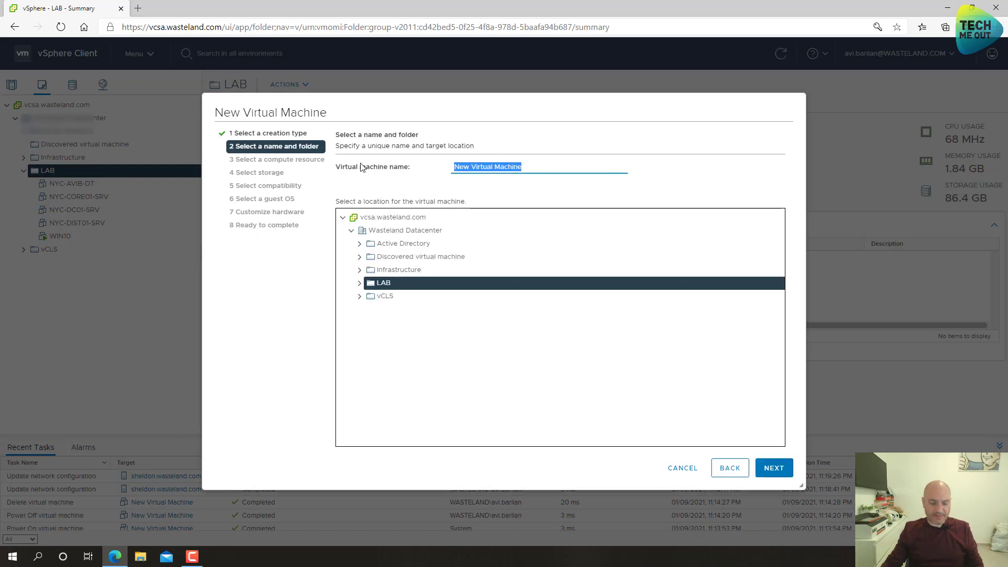
pyautogui.write('PF')
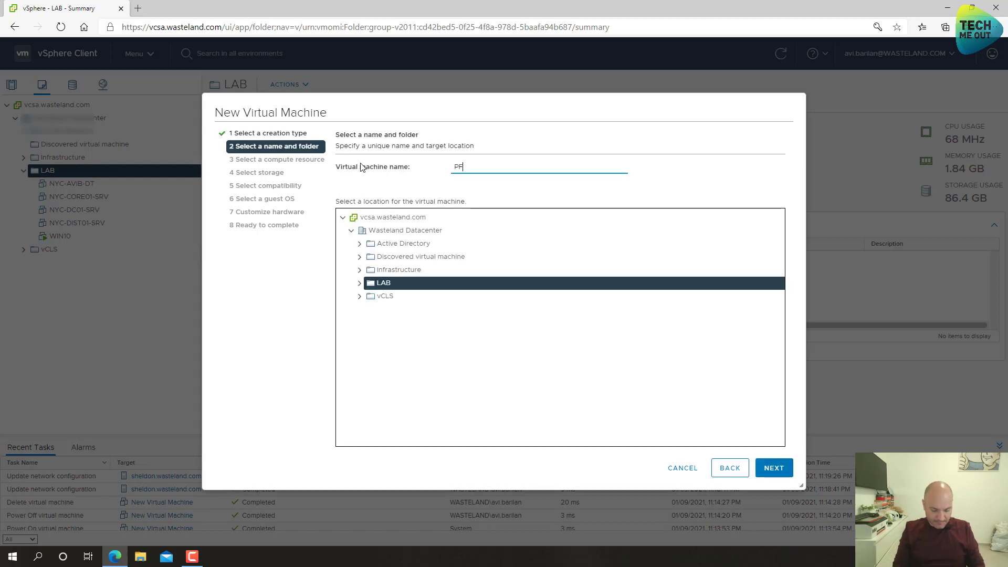
pyautogui.write('SEMS')
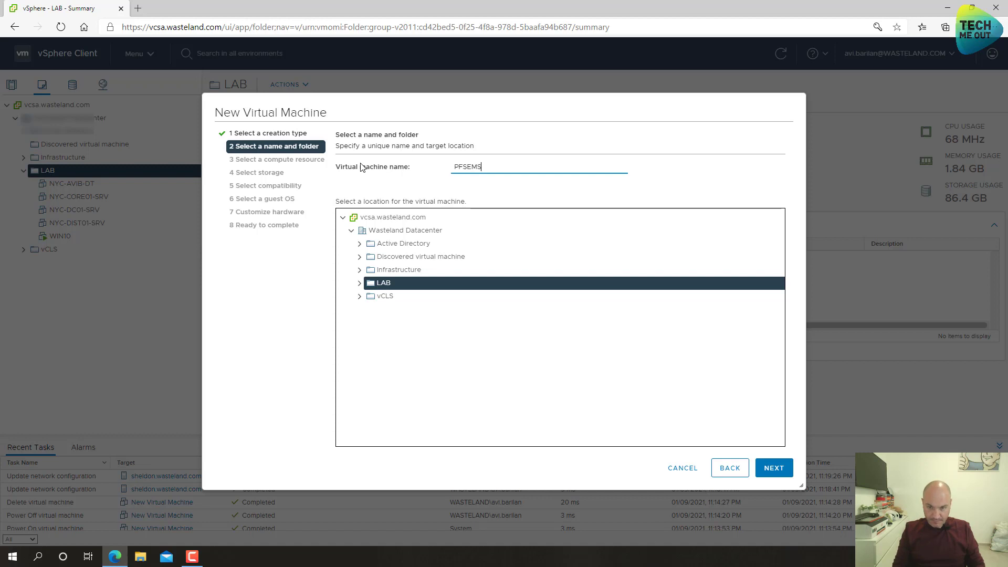
pyautogui.press('BackSpace')
pyautogui.press('BackSpace')
pyautogui.write('NSE')
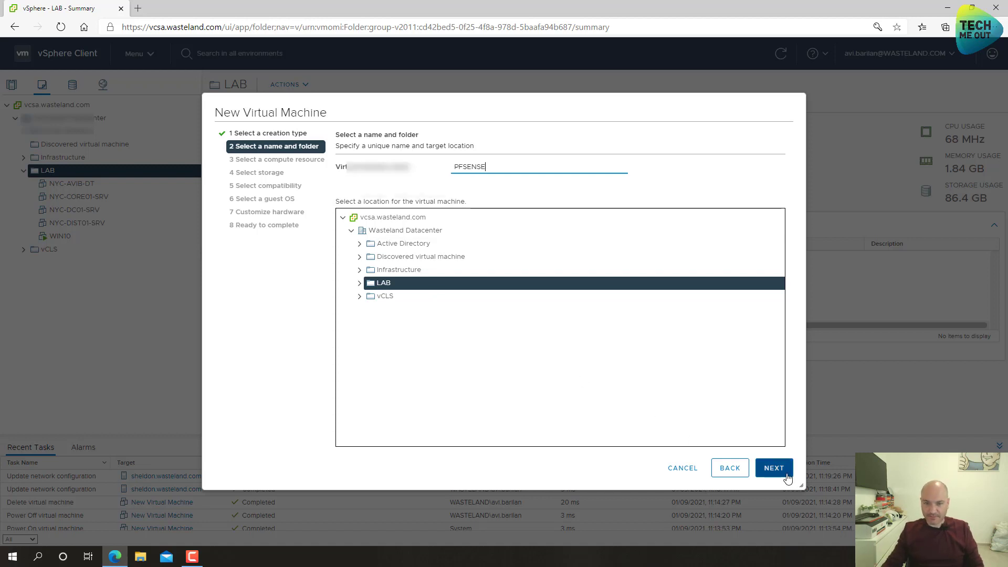
pyautogui.click(785, 475)
pyautogui.click(773, 468)
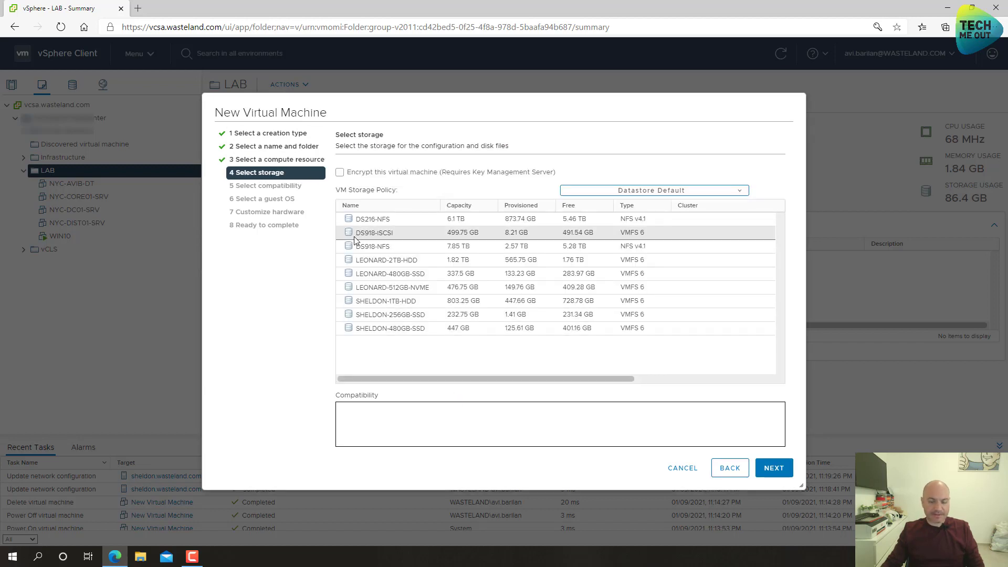
pyautogui.click(428, 303)
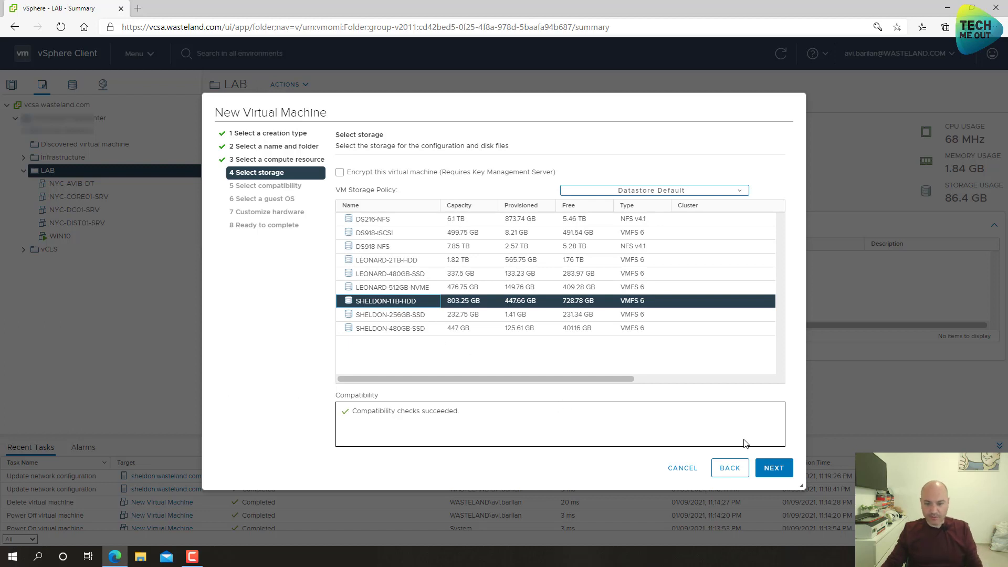
pyautogui.click(774, 468)
# - Keep ESXi 7.0 U1 compatibility and set the guest OS to Other, FreeBSD 11 (64-bit)
pyautogui.click(774, 467)
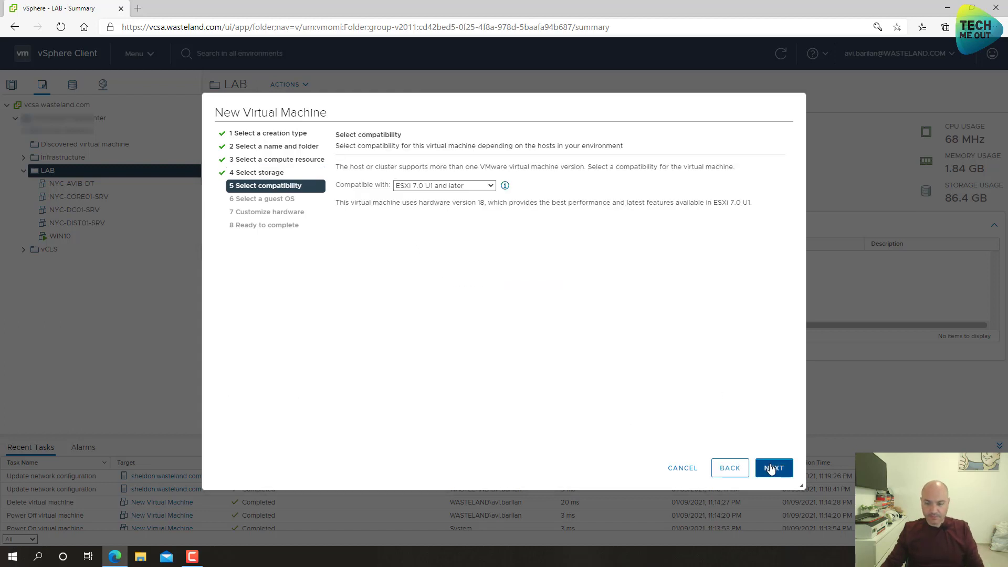
pyautogui.click(431, 187)
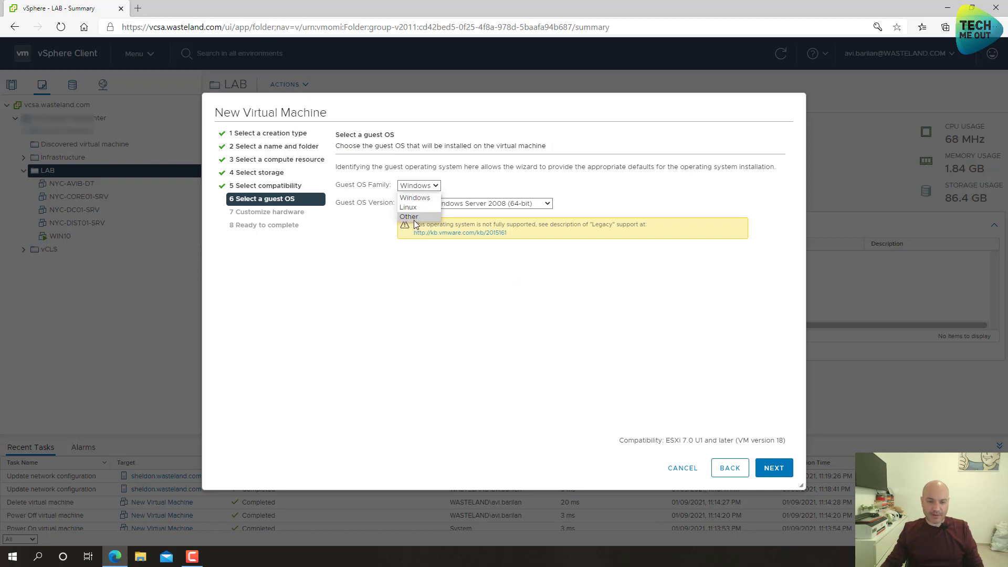
pyautogui.click(413, 219)
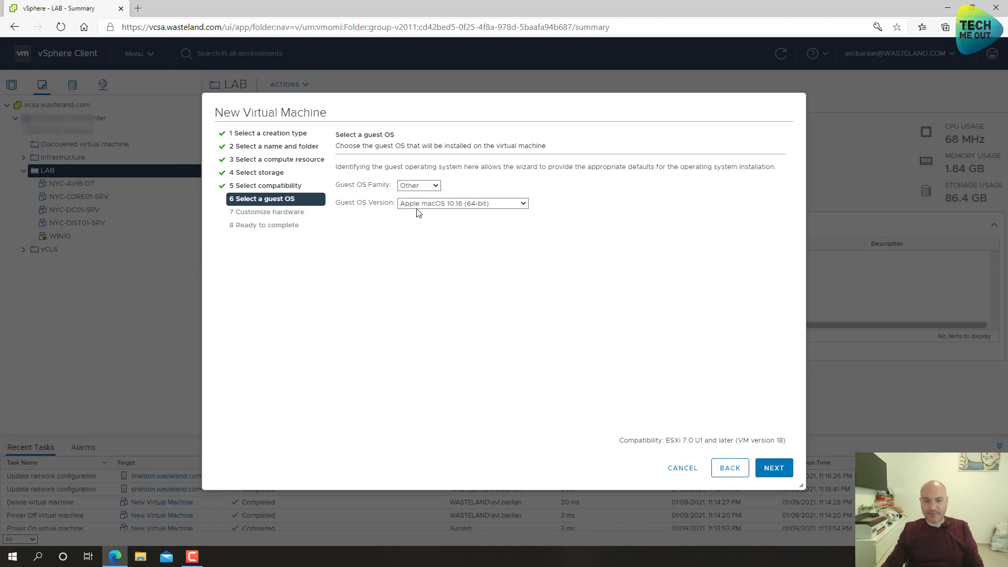
pyautogui.click(418, 208)
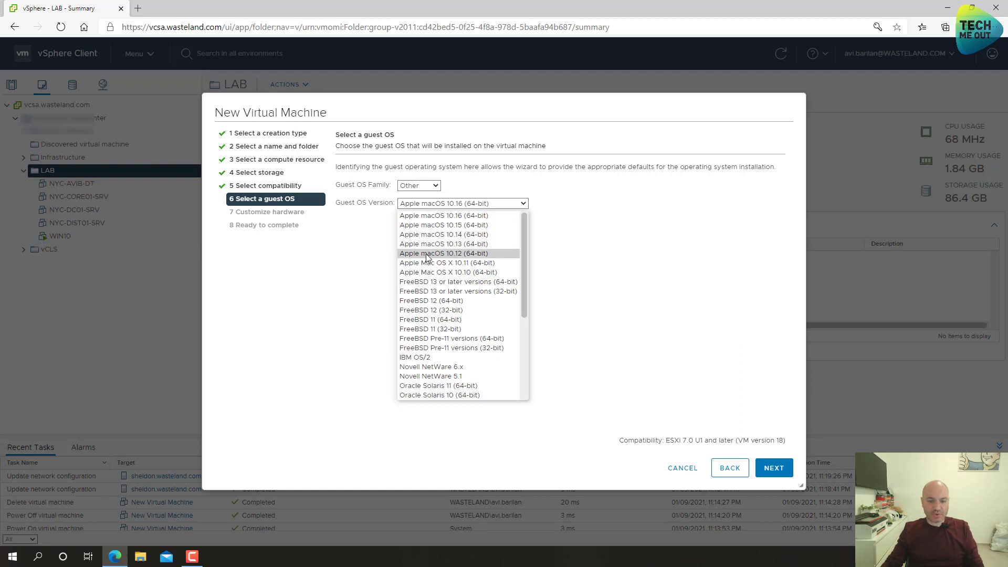
pyautogui.click(440, 319)
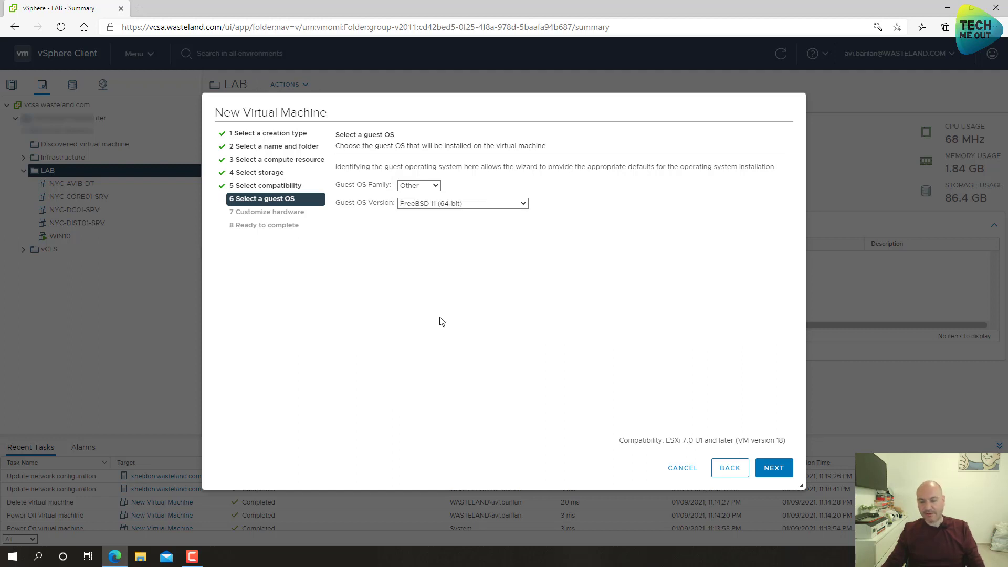
pyautogui.click(773, 467)
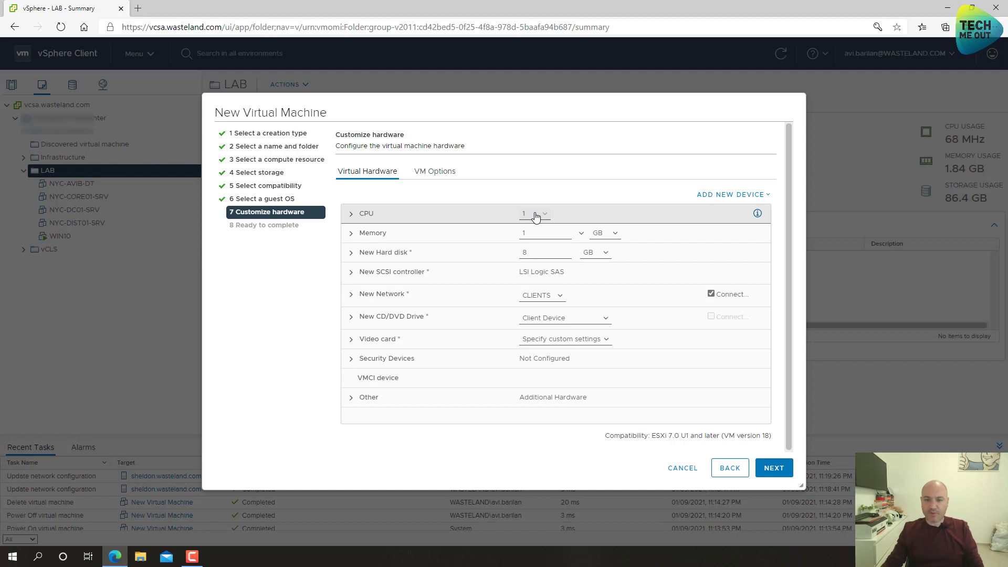
# - Give the PFSENSE VM 2 CPUs and 2 GB of memory
pyautogui.click(535, 215)
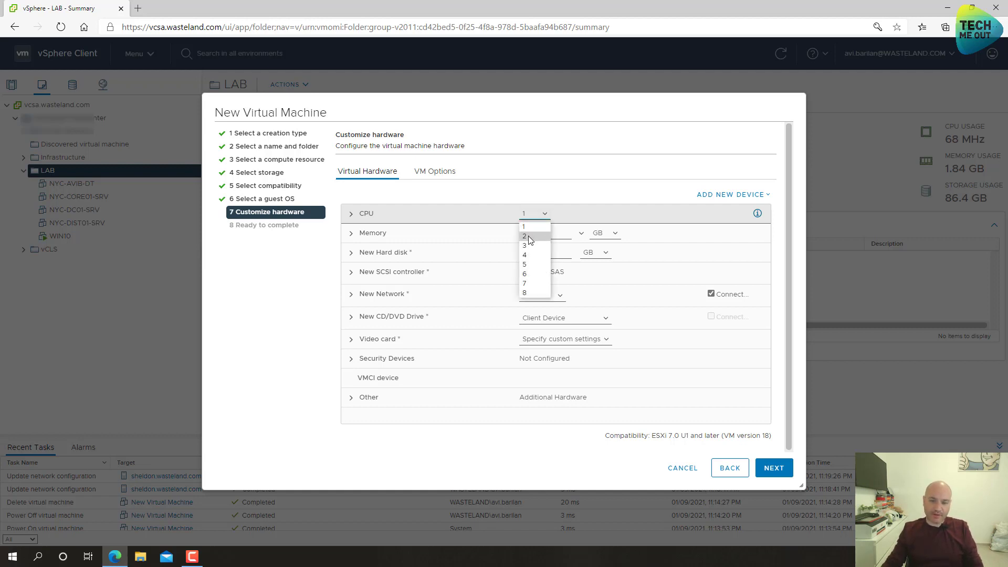
pyautogui.click(526, 225)
pyautogui.press('BackSpace')
pyautogui.write('2')
pyautogui.press('Tab')
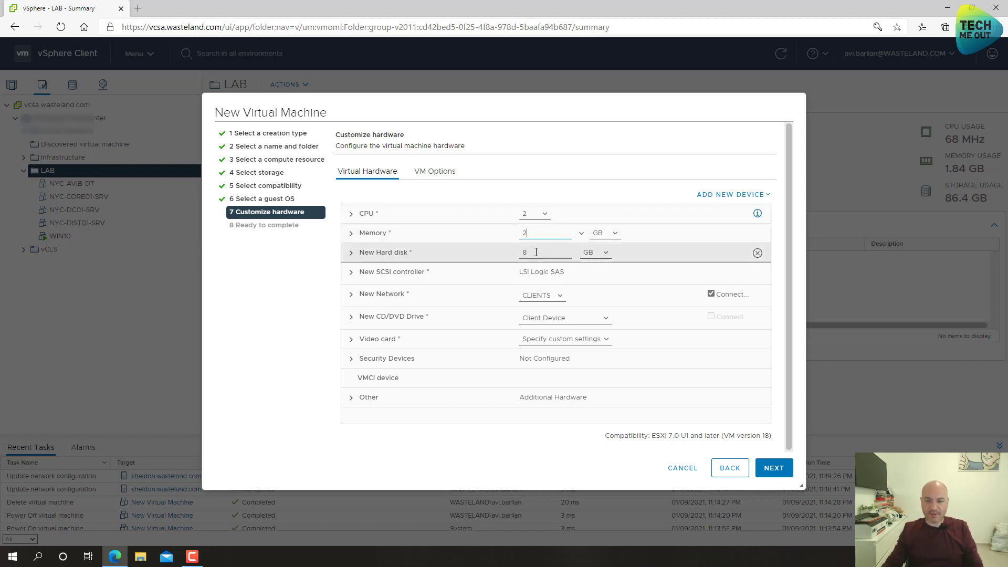
# - Make the new hard disk 16 GB with Thin Provision disk provisioning
pyautogui.write('16')
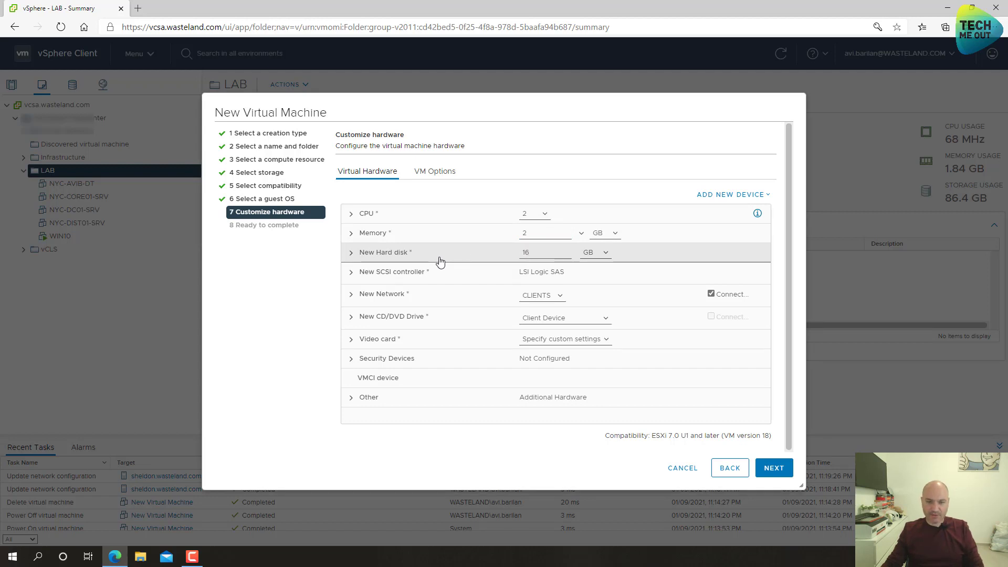
pyautogui.click(439, 257)
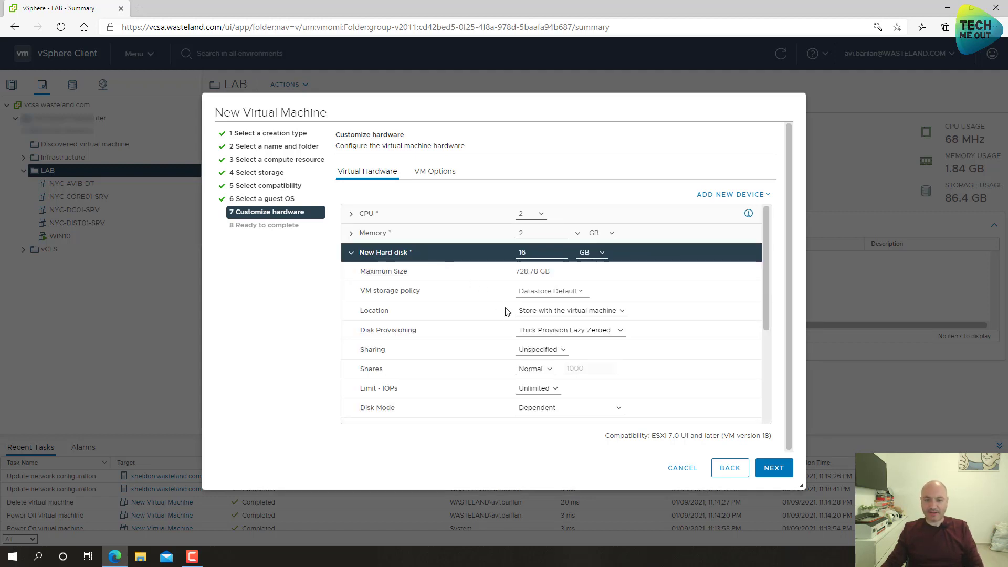
pyautogui.click(528, 330)
pyautogui.click(532, 363)
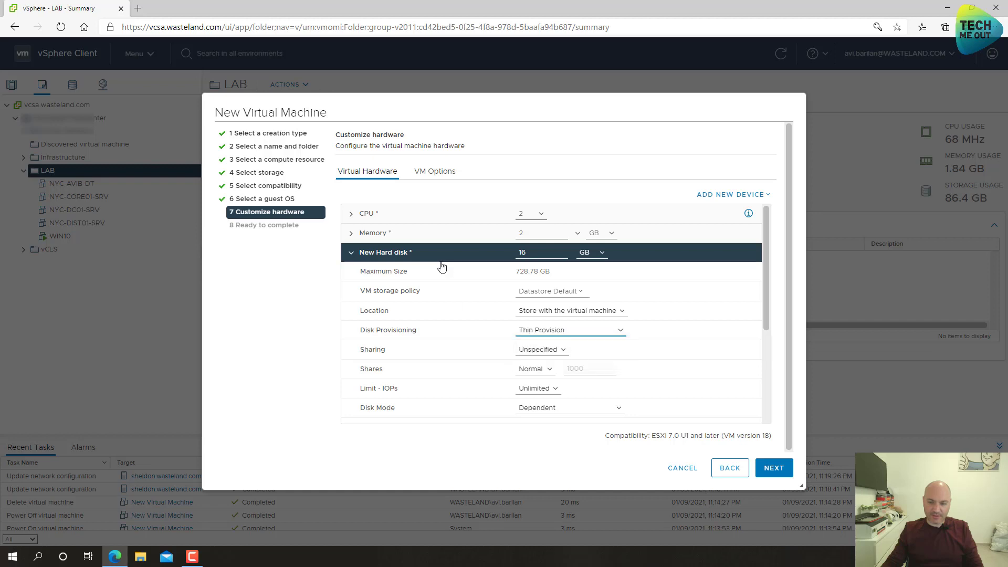
pyautogui.click(428, 258)
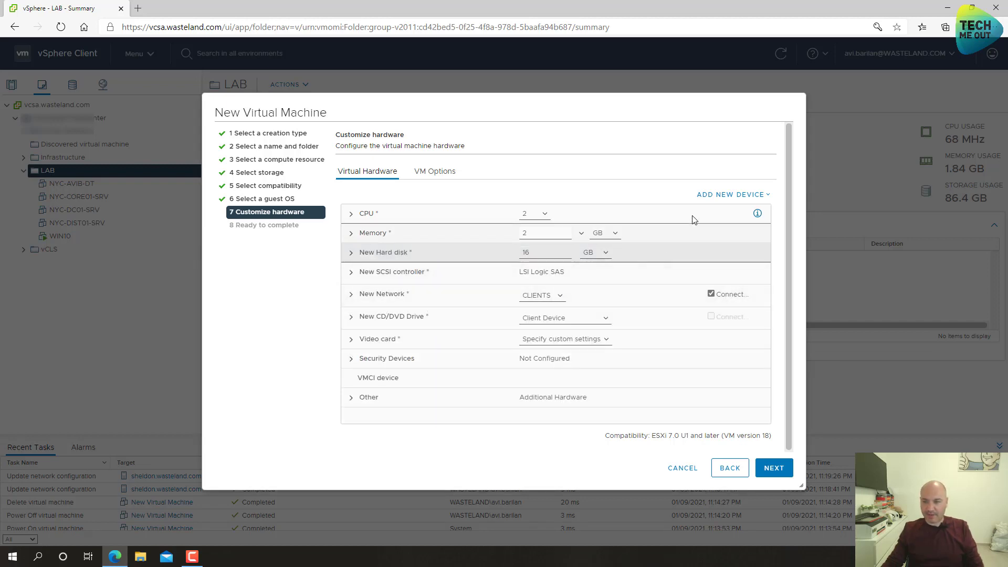
pyautogui.click(717, 195)
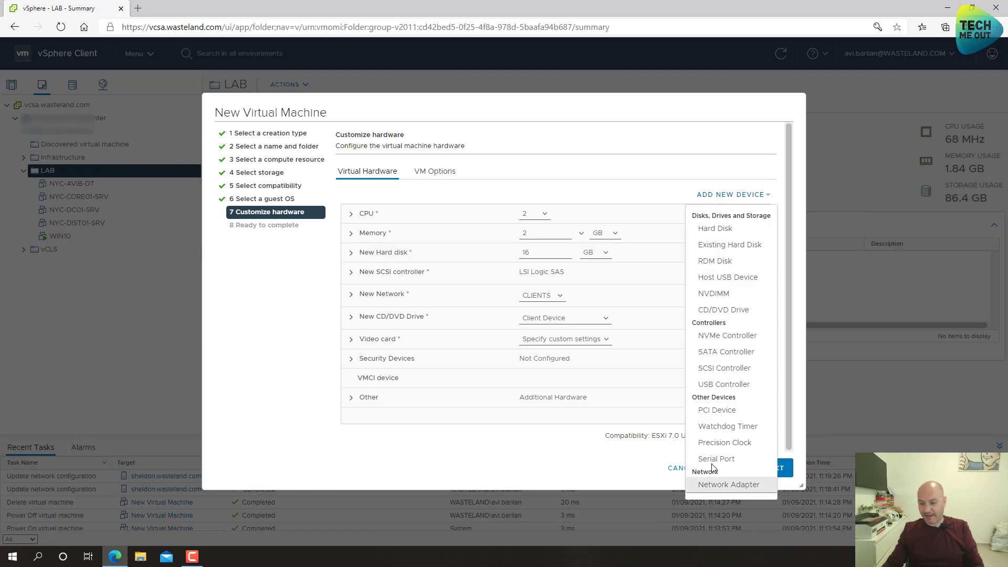
# - Add a second network adapter, connecting the first adapter to ISP and the second to PFLAN
pyautogui.click(745, 490)
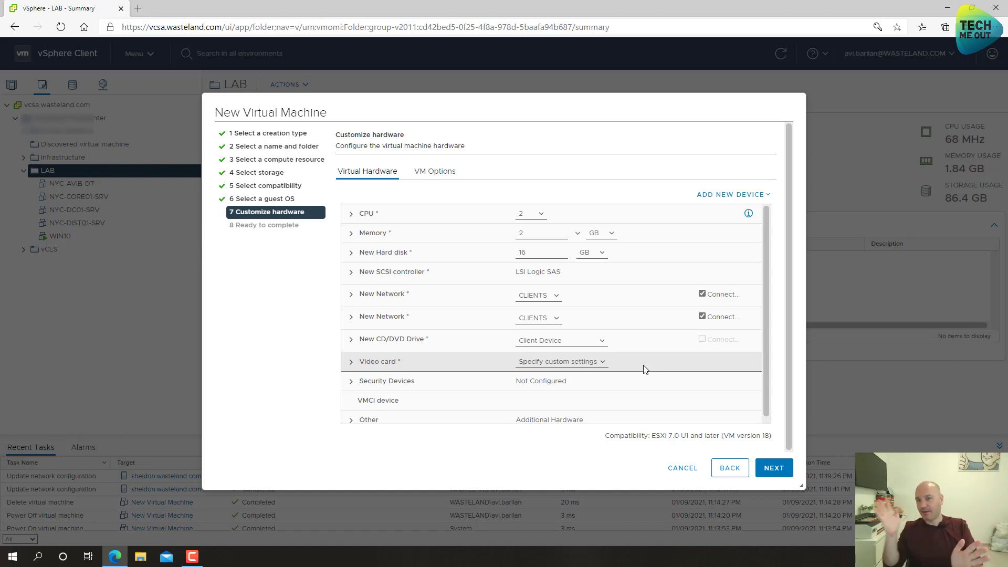
pyautogui.click(533, 296)
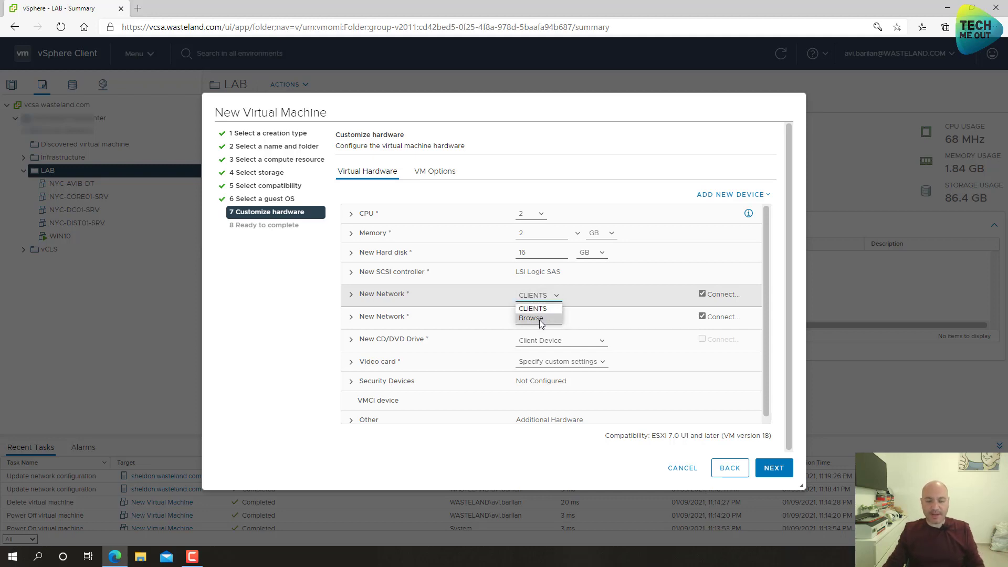
pyautogui.click(539, 320)
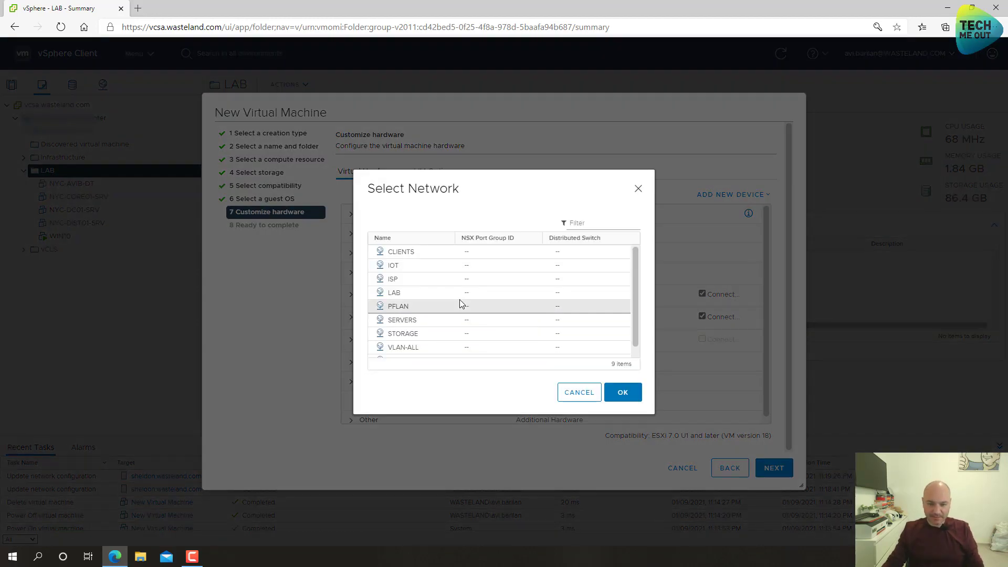
pyautogui.click(400, 282)
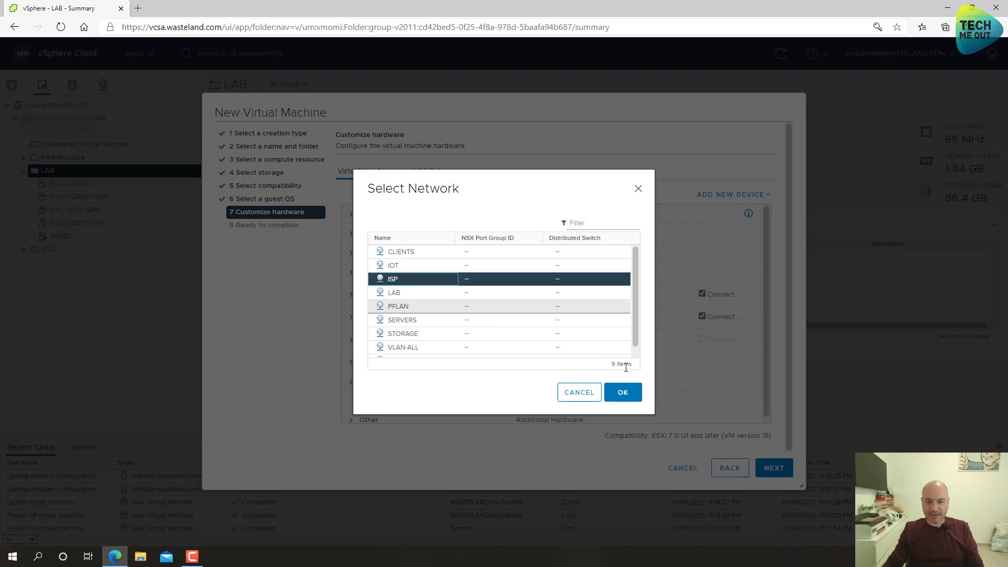
pyautogui.click(623, 392)
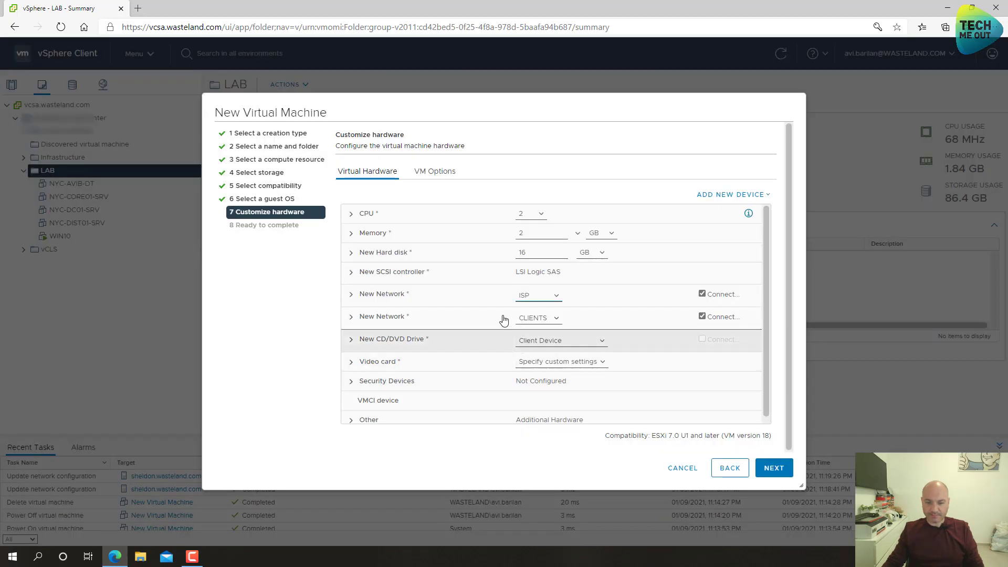
pyautogui.click(538, 319)
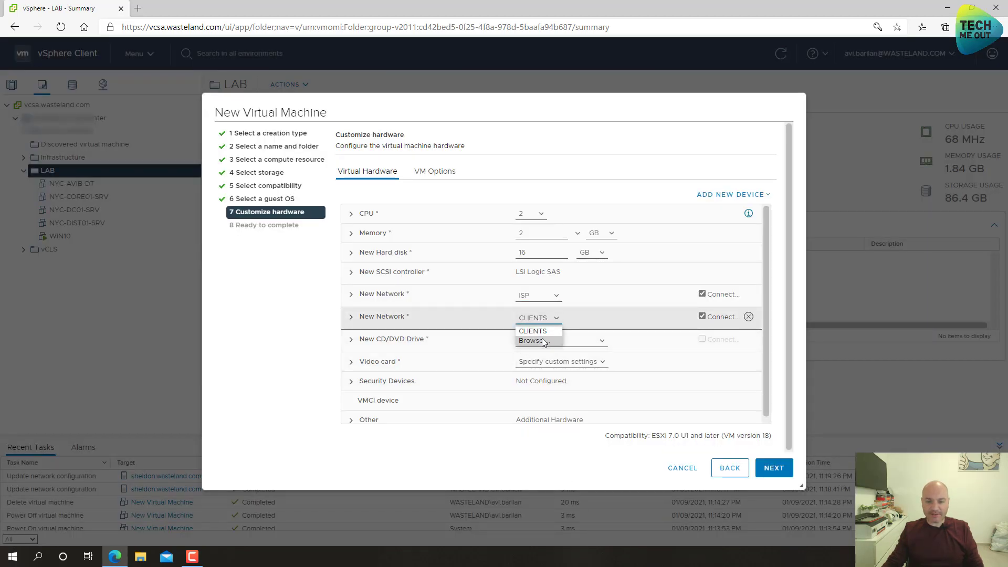
pyautogui.click(531, 341)
pyautogui.scroll(-1, 443, 304)
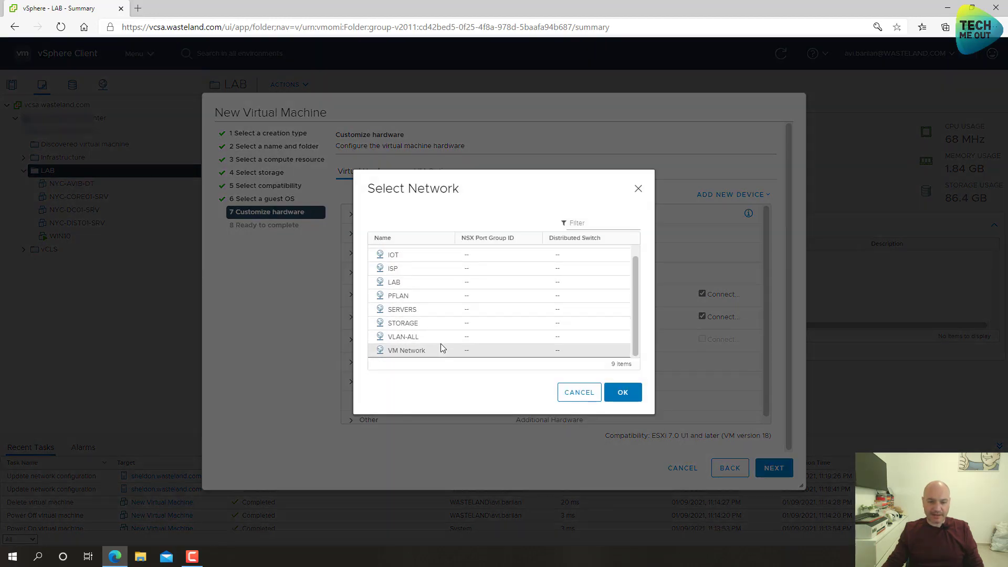
pyautogui.click(408, 296)
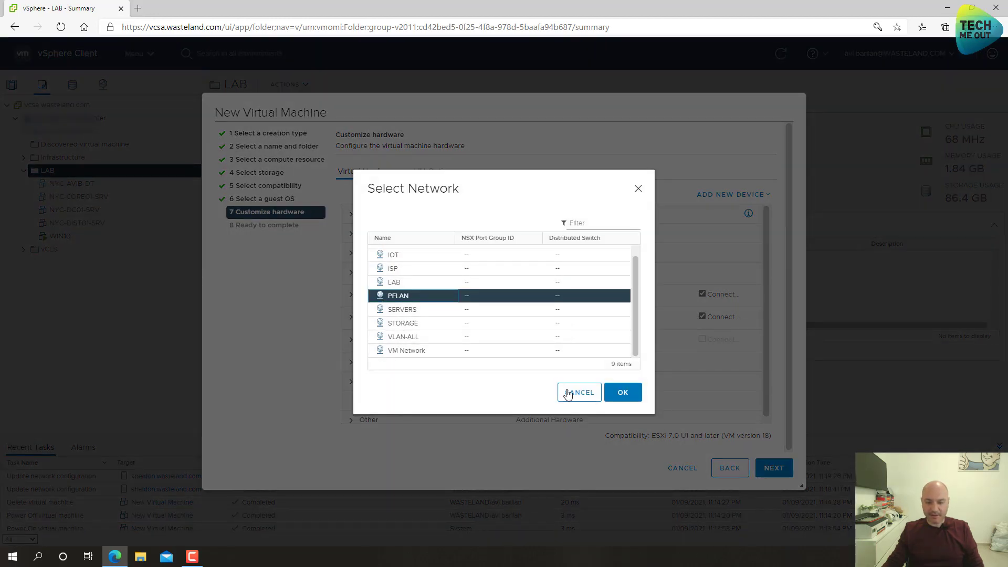
pyautogui.click(622, 392)
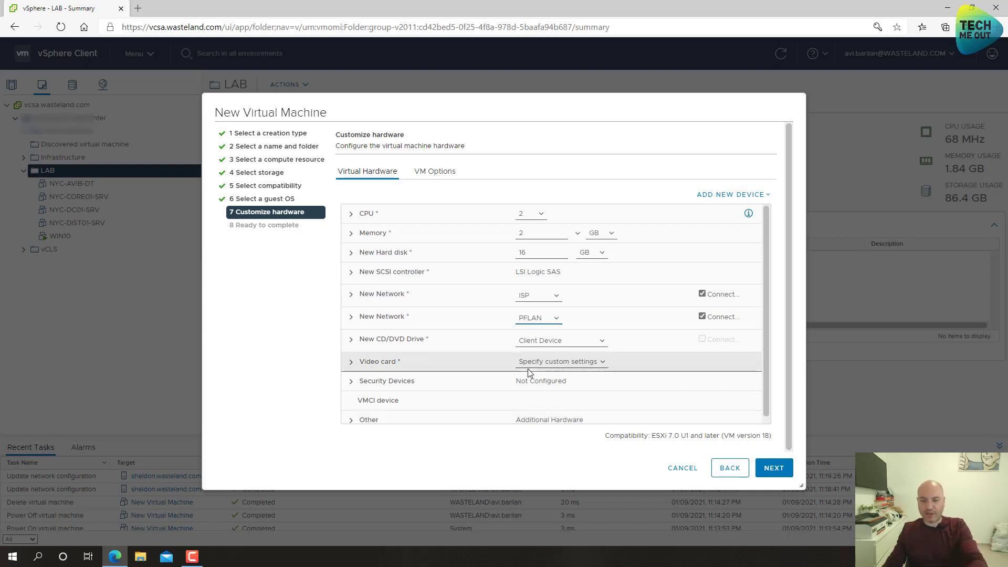
# - Mount the pfSense ISO from DS918-NFS > ISO Central > Misc > Firewalls, connected at power on
pyautogui.click(541, 341)
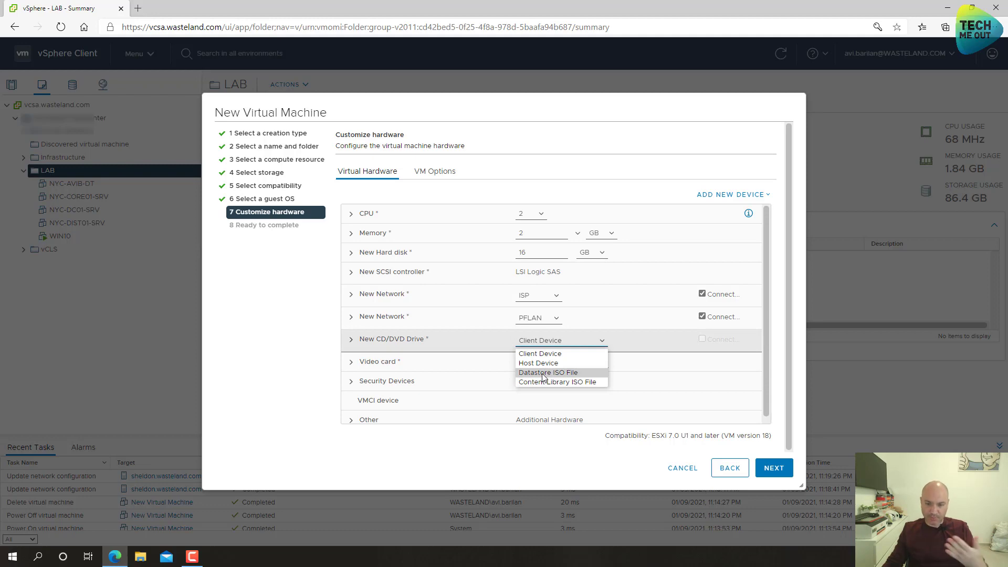
pyautogui.click(542, 374)
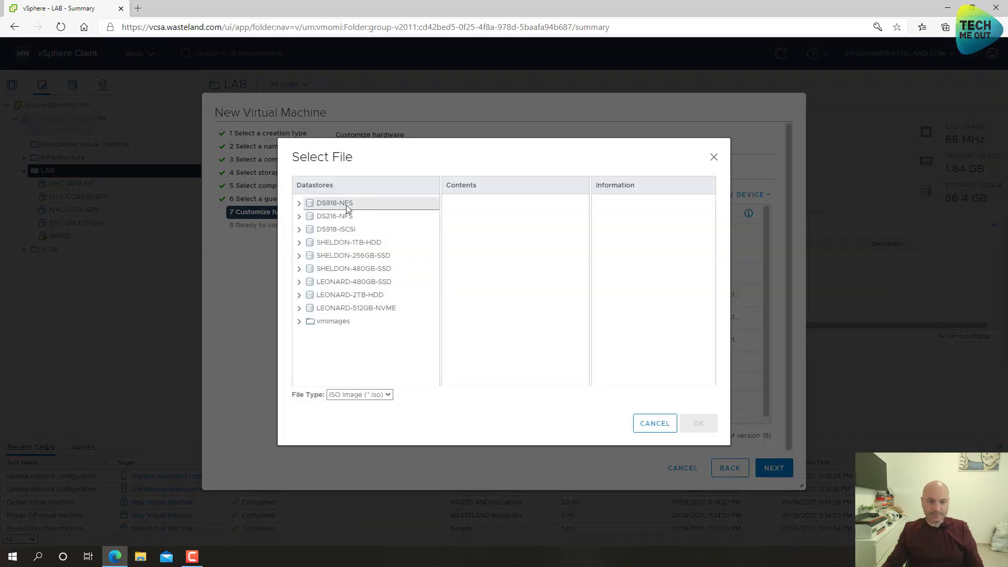
pyautogui.click(409, 205)
pyautogui.doubleClick(473, 269)
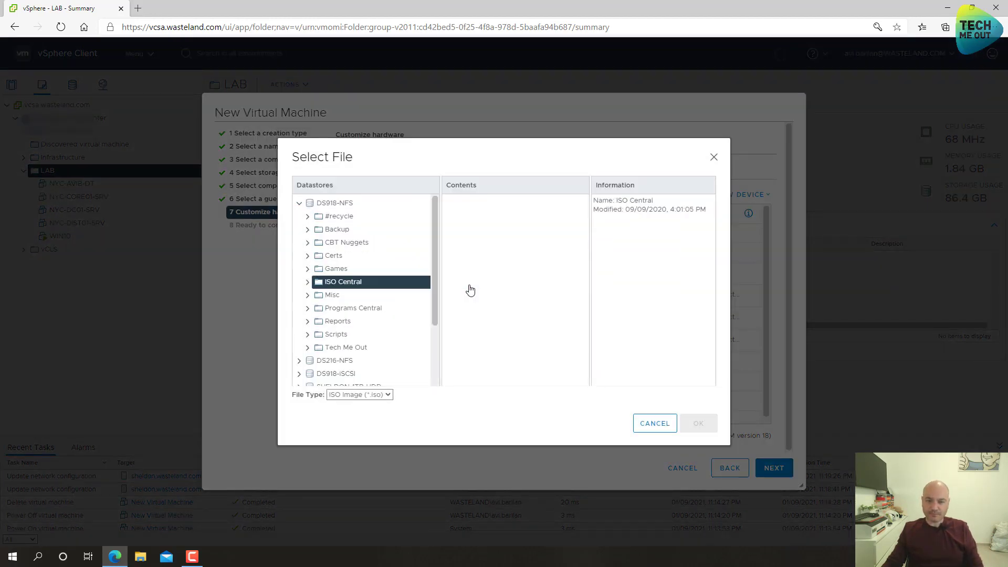
pyautogui.doubleClick(465, 214)
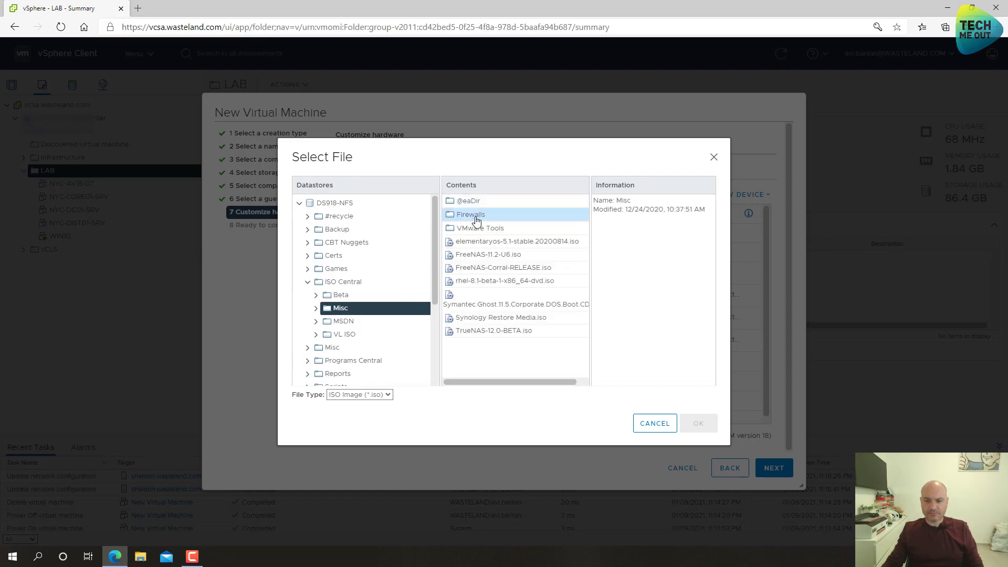
pyautogui.doubleClick(468, 215)
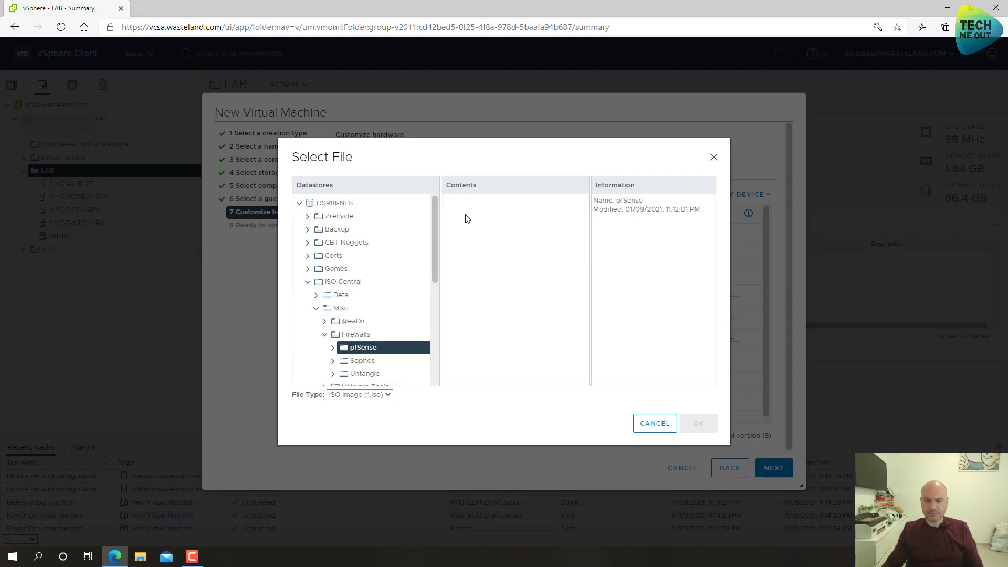
pyautogui.click(466, 213)
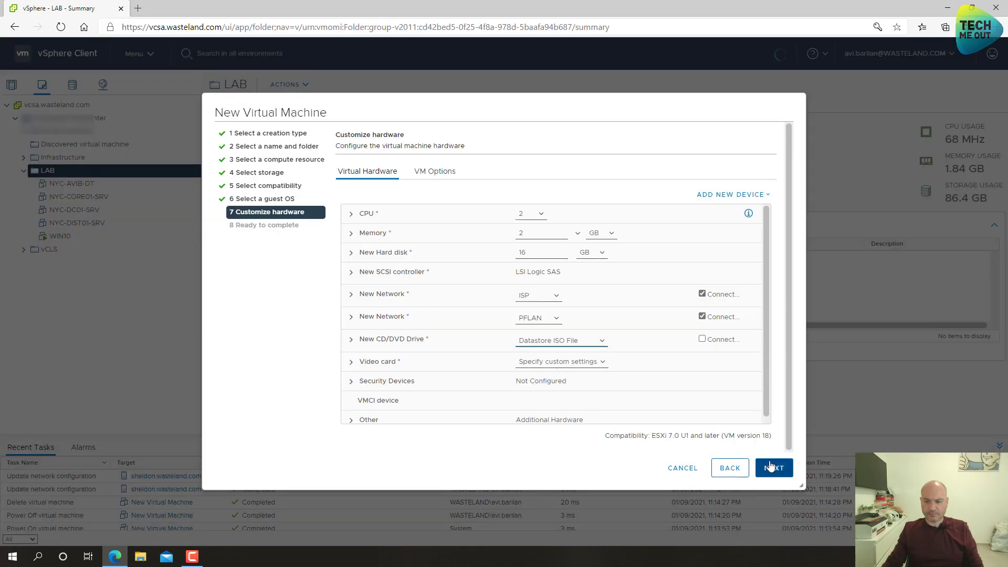
pyautogui.click(702, 339)
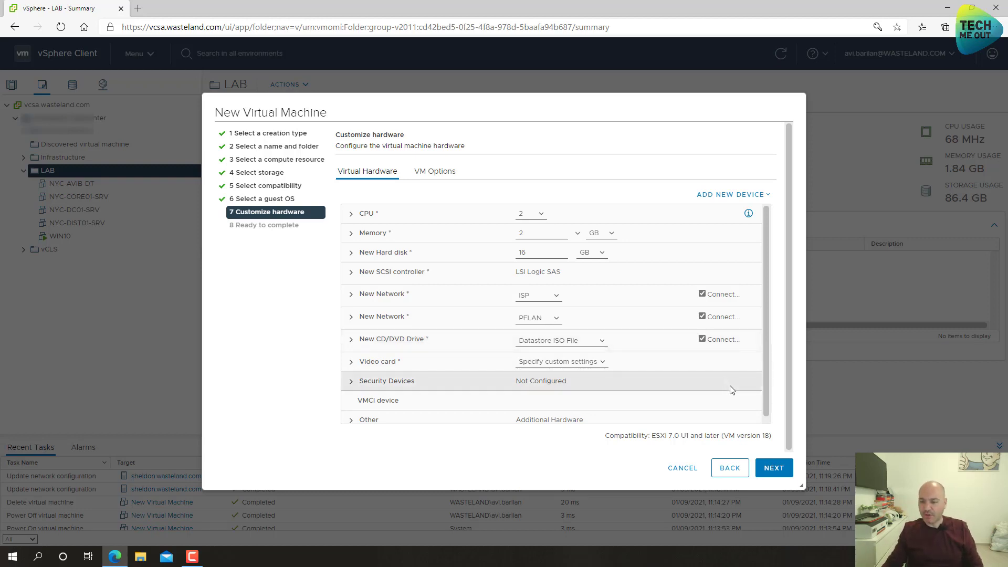
pyautogui.click(771, 468)
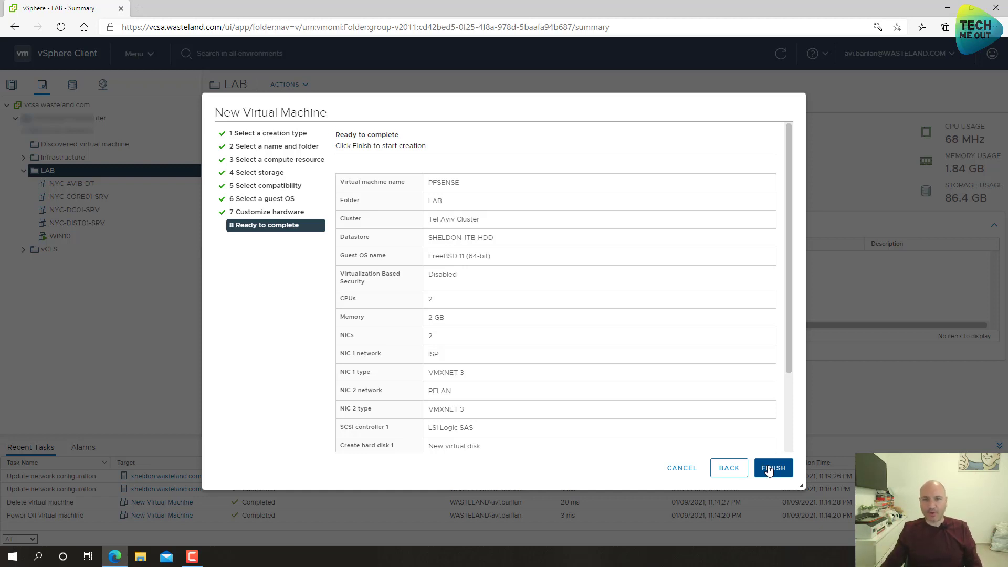
# - Accept the PFSENSE summary (FreeBSD 11, 2 CPUs, 2 GB, ISP and PFLAN NICs) and create the VM
pyautogui.click(768, 468)
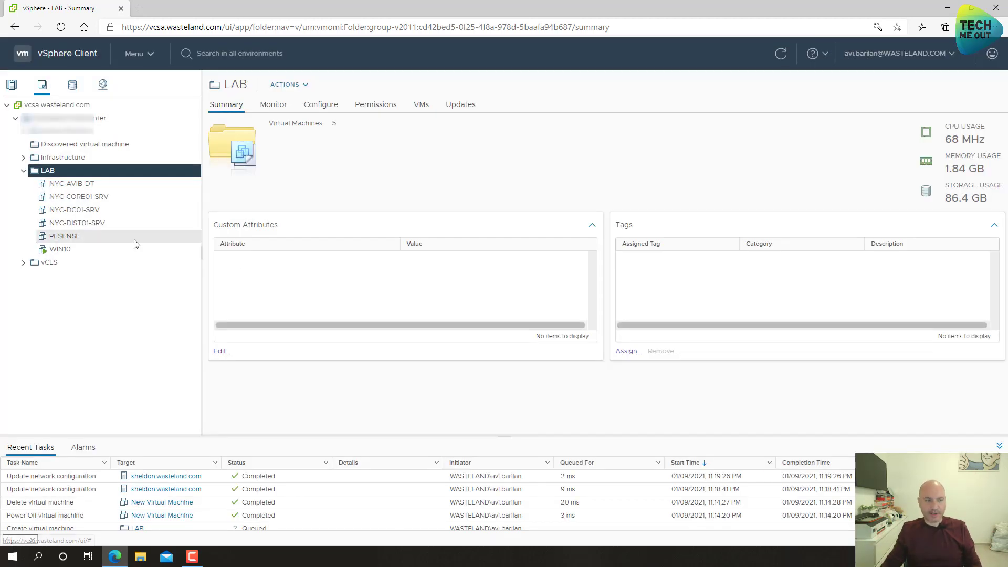
# - Power on PFSENSE and launch its web console
pyautogui.click(96, 239)
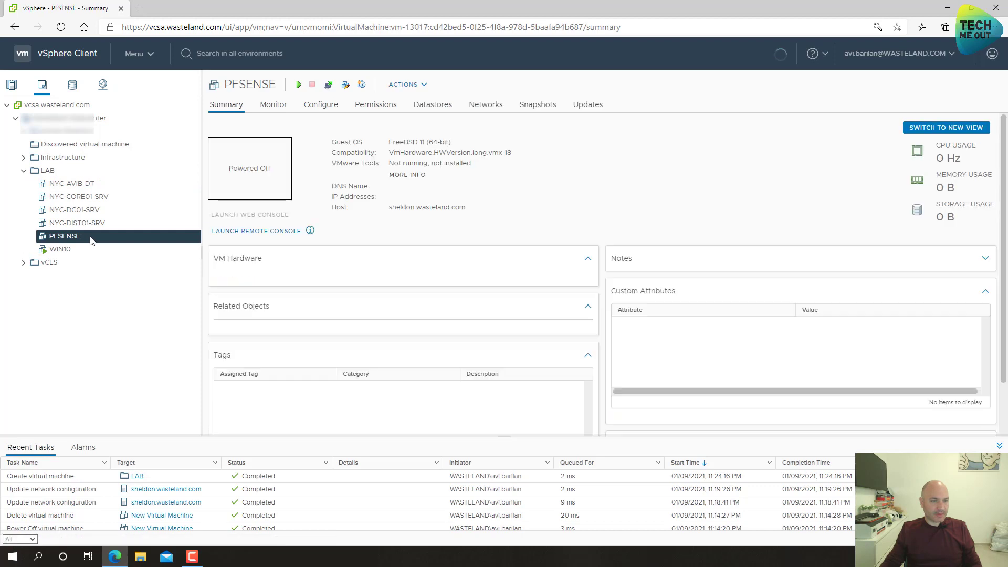
pyautogui.click(299, 84)
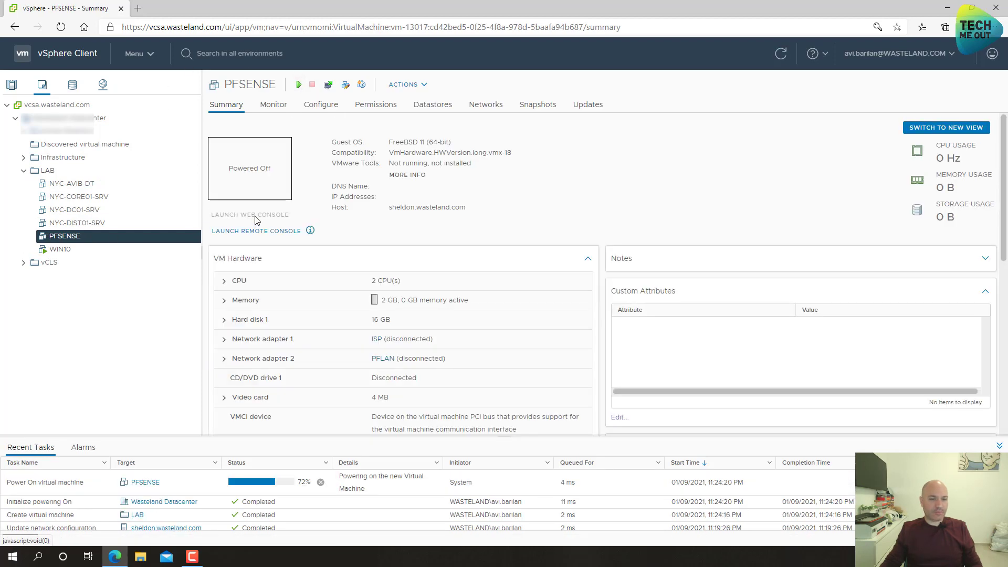
pyautogui.click(256, 217)
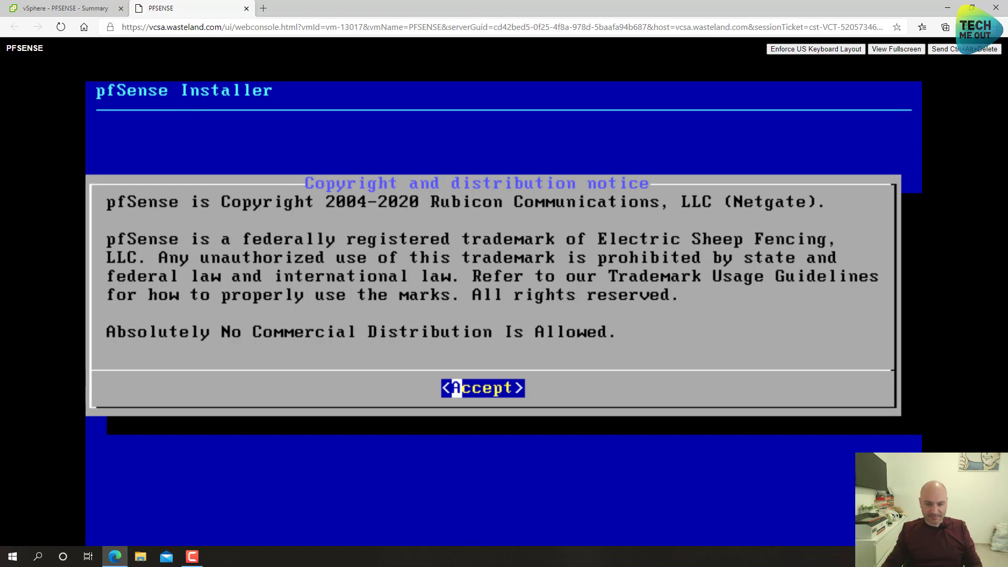
# - Accept the notice and install pfSense with the default keymap and Auto (UFS) partitioning
pyautogui.press('Return')
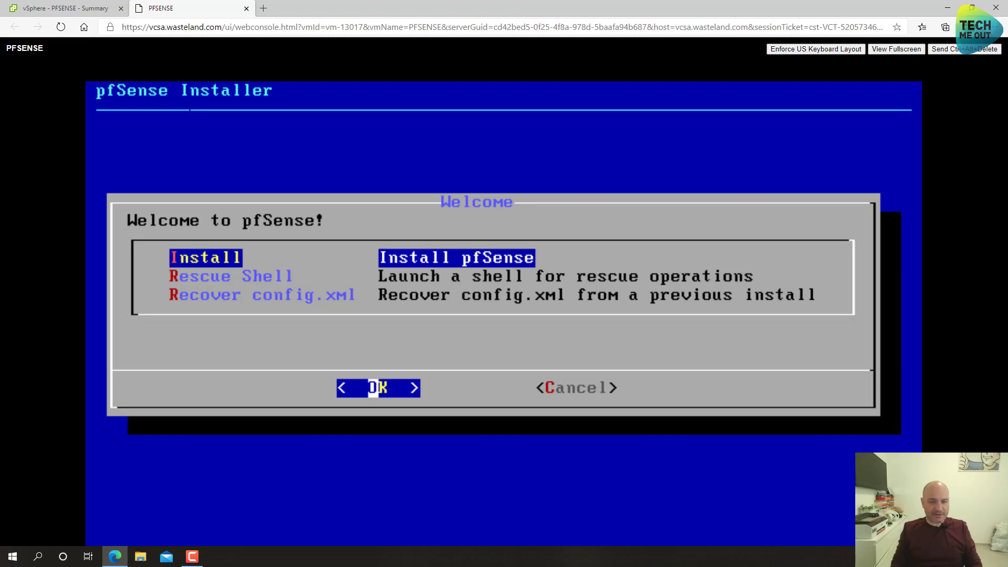
pyautogui.press('Return')
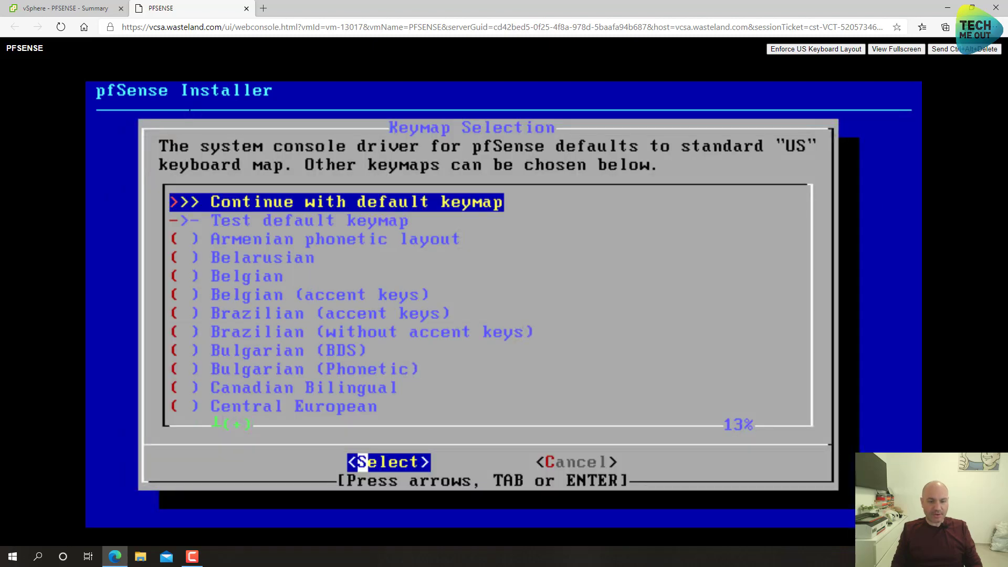
pyautogui.press('Return')
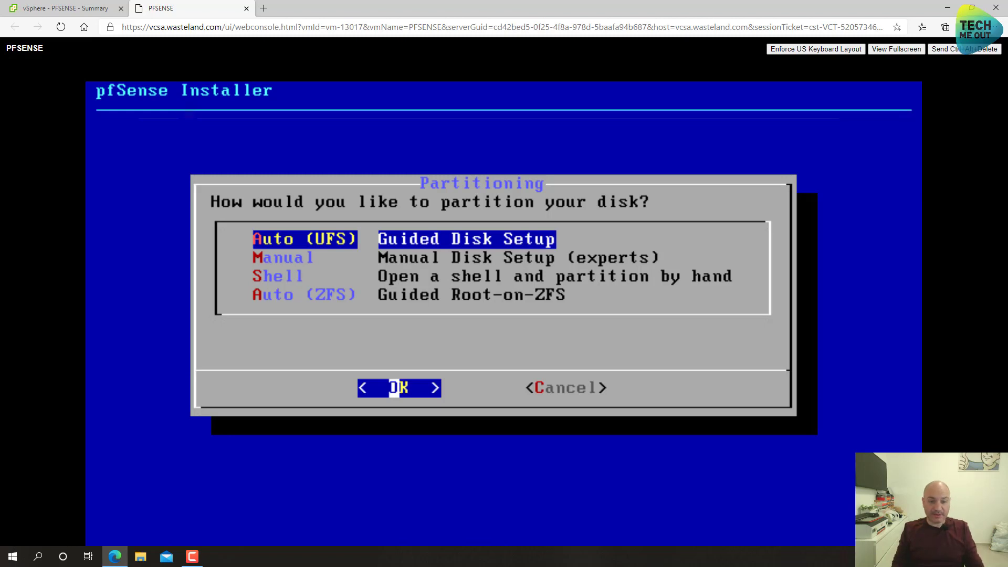
pyautogui.press('Return')
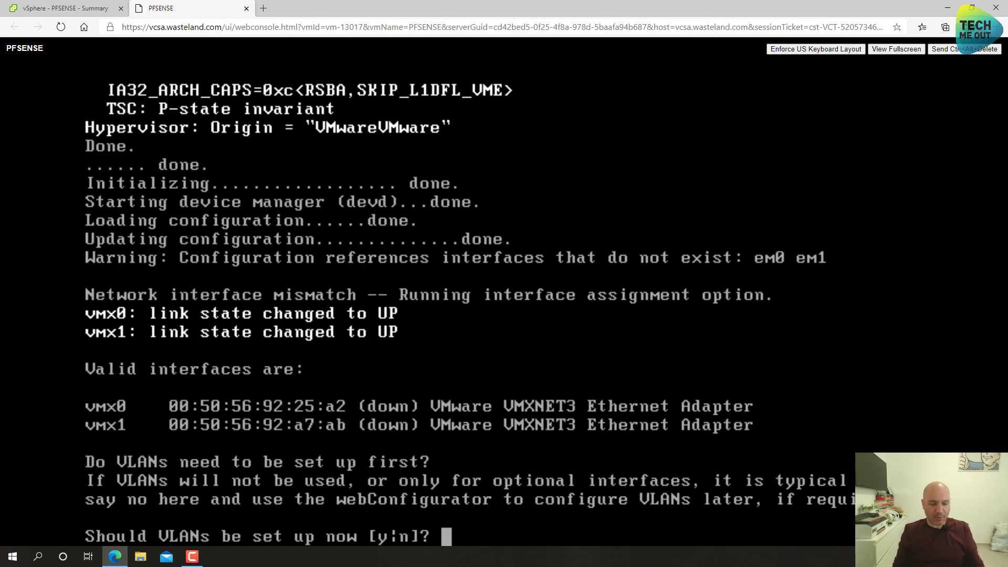
# - Answer n to skip VLAN setup
pyautogui.write('n')
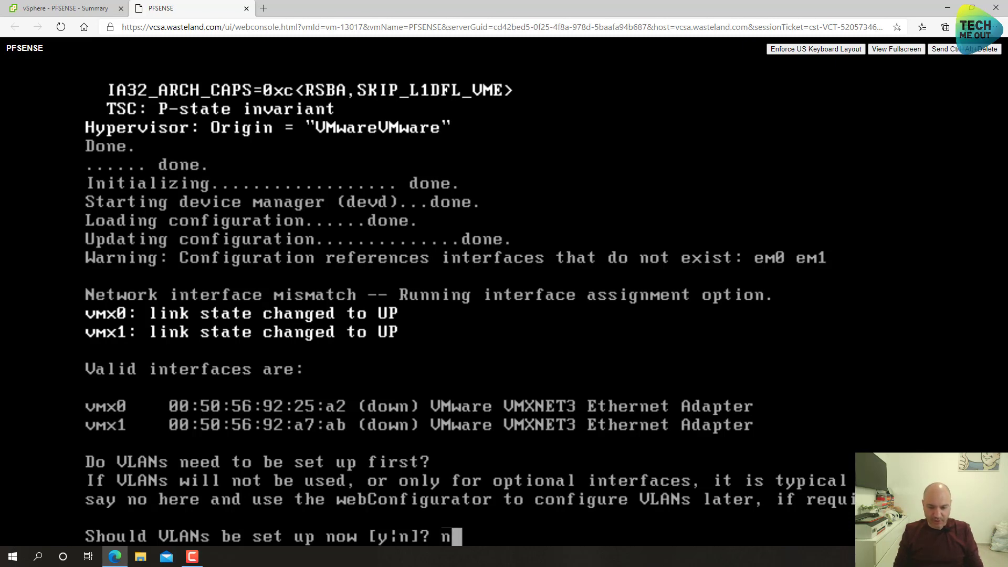
pyautogui.press('Return')
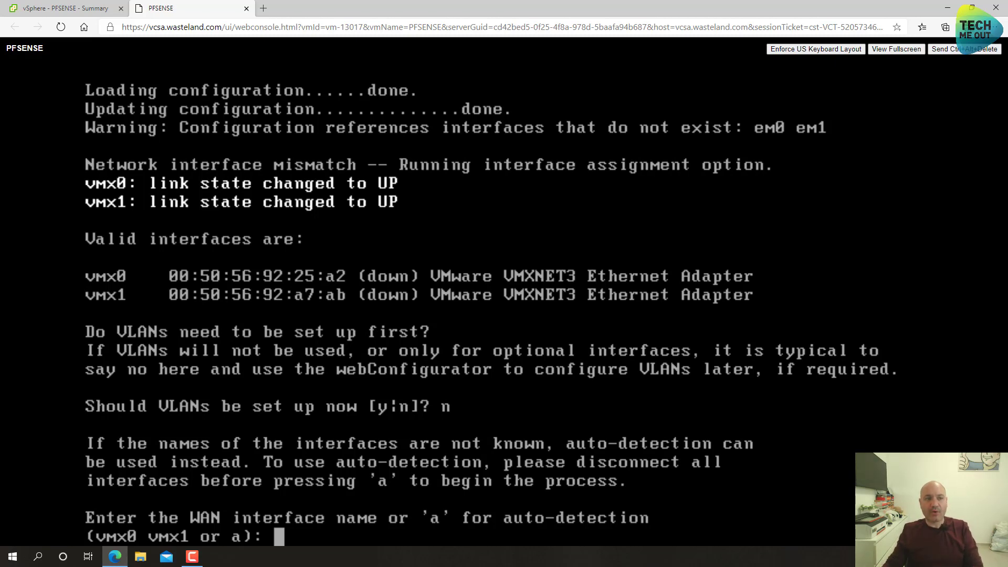
pyautogui.click(63, 4)
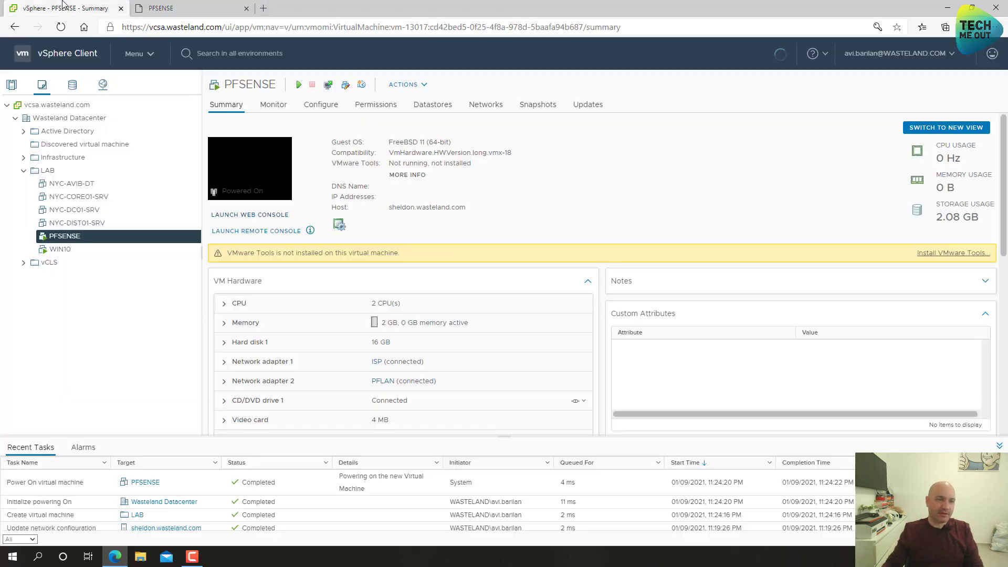
pyautogui.rightClick(78, 238)
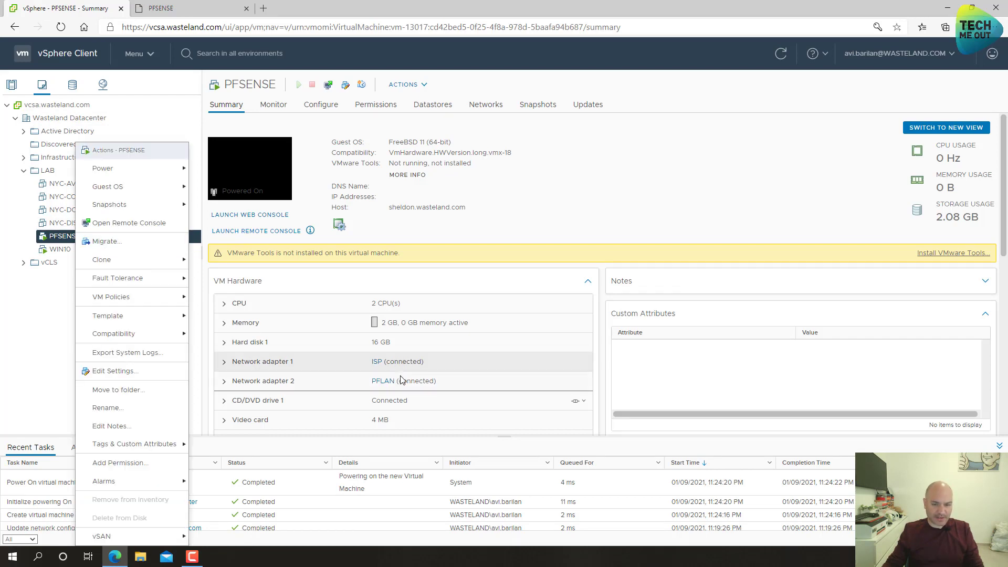
pyautogui.click(297, 365)
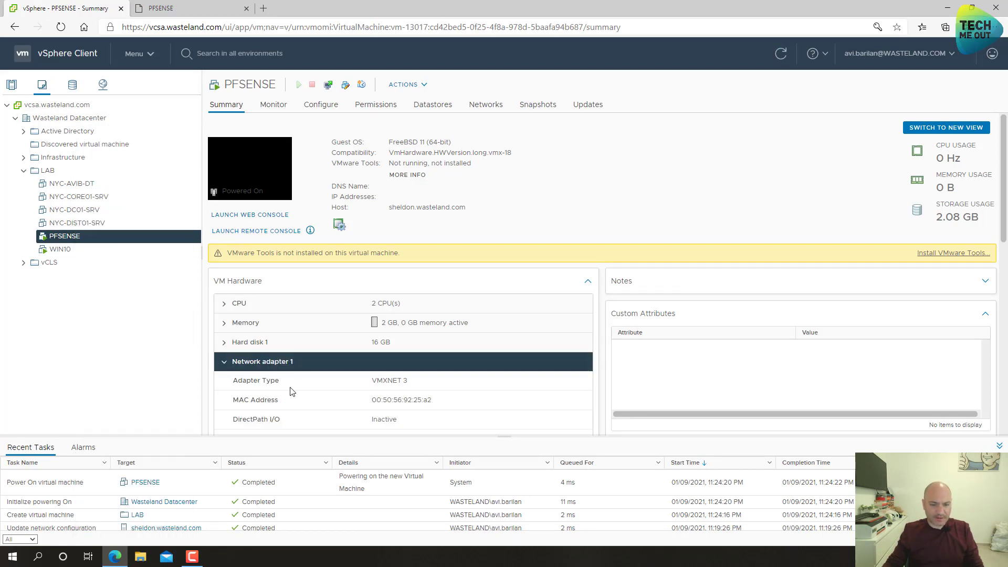
pyautogui.scroll(-2, 280, 357)
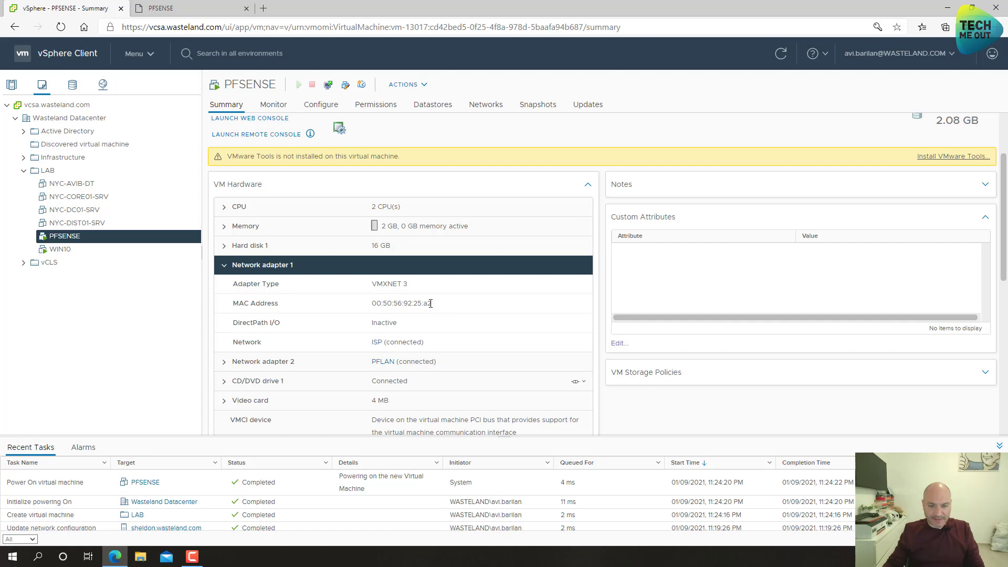
pyautogui.moveTo(435, 304); pyautogui.dragTo(426, 306)
pyautogui.click(179, 11)
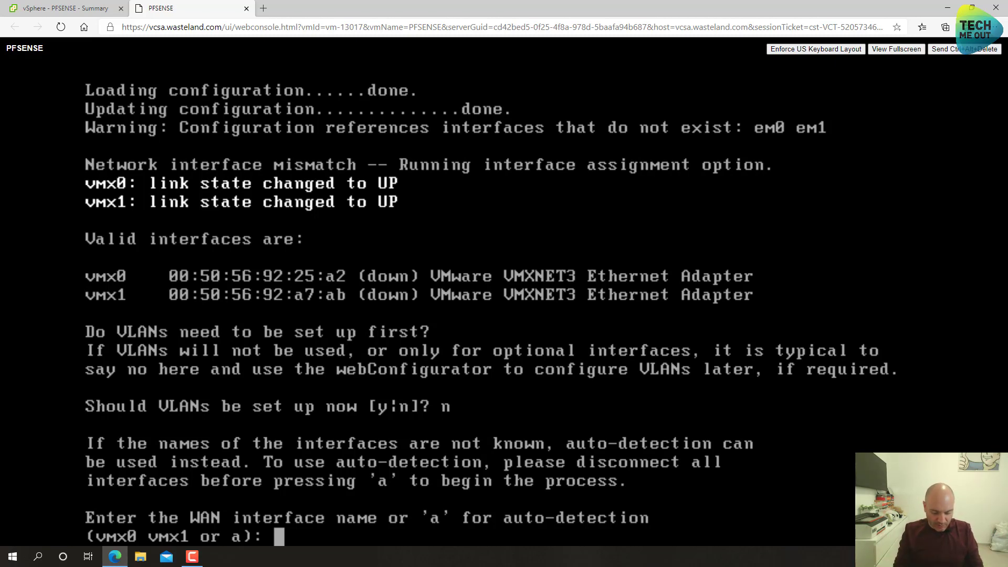
# - Assign vmx0 as WAN and vmx1 as LAN, confirming with y
pyautogui.write('vmx')
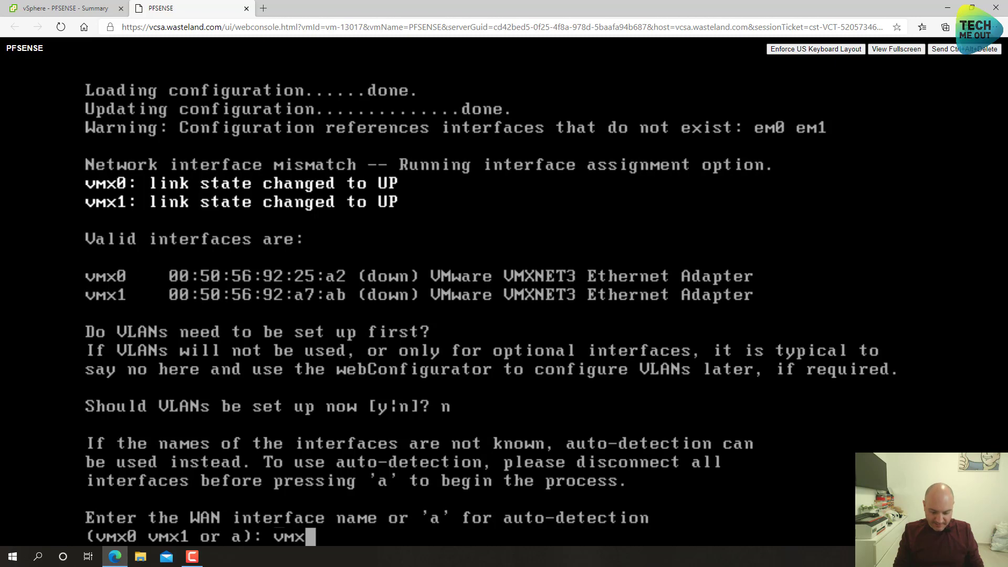
pyautogui.write('0')
pyautogui.press('Return')
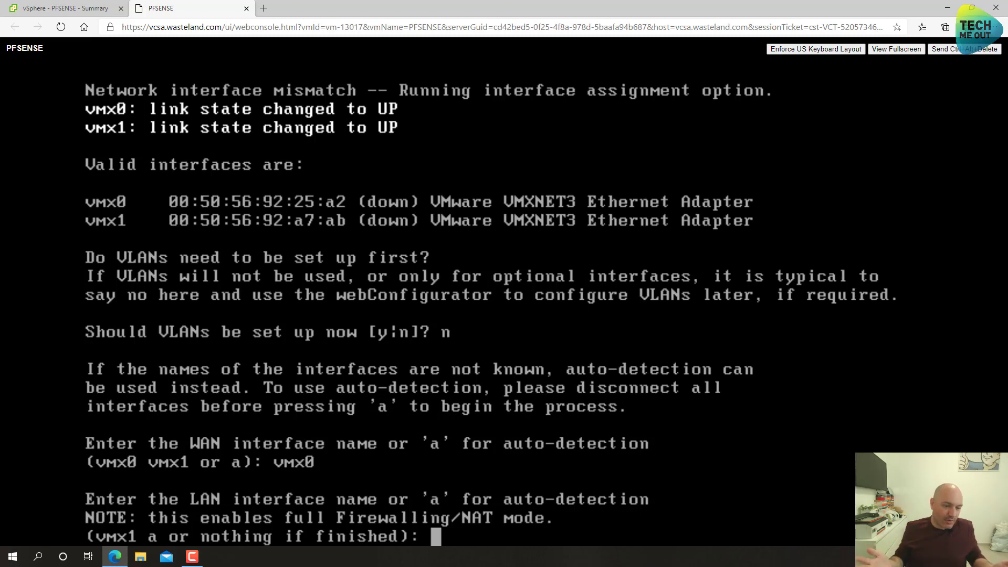
pyautogui.write('vm1')
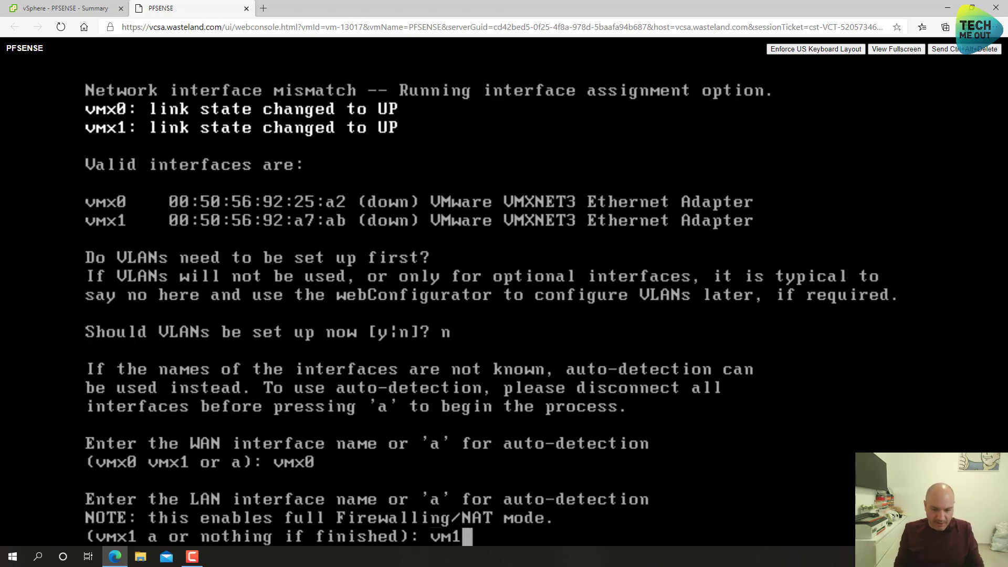
pyautogui.press('BackSpace')
pyautogui.write('x1')
pyautogui.press('Return')
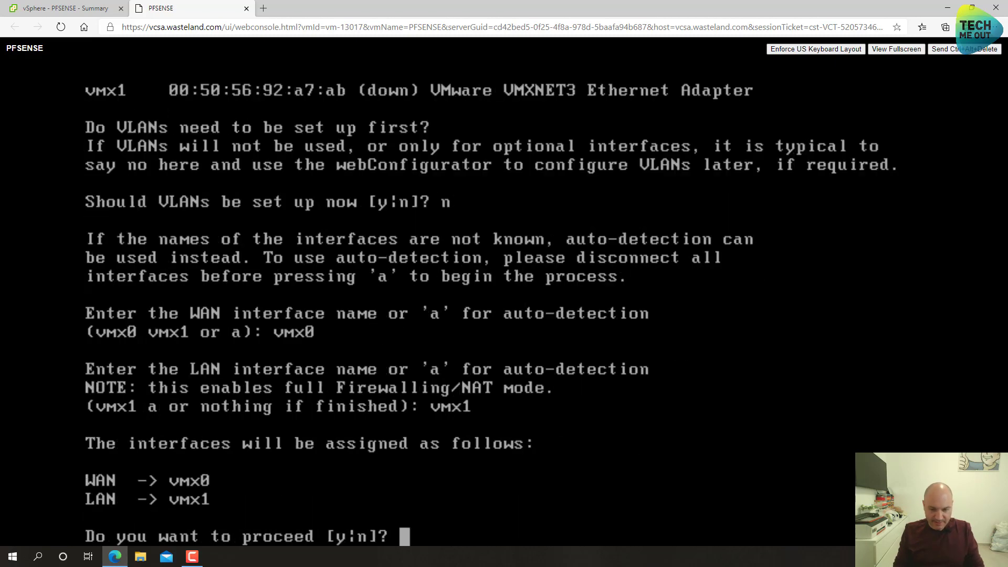
pyautogui.write('y')
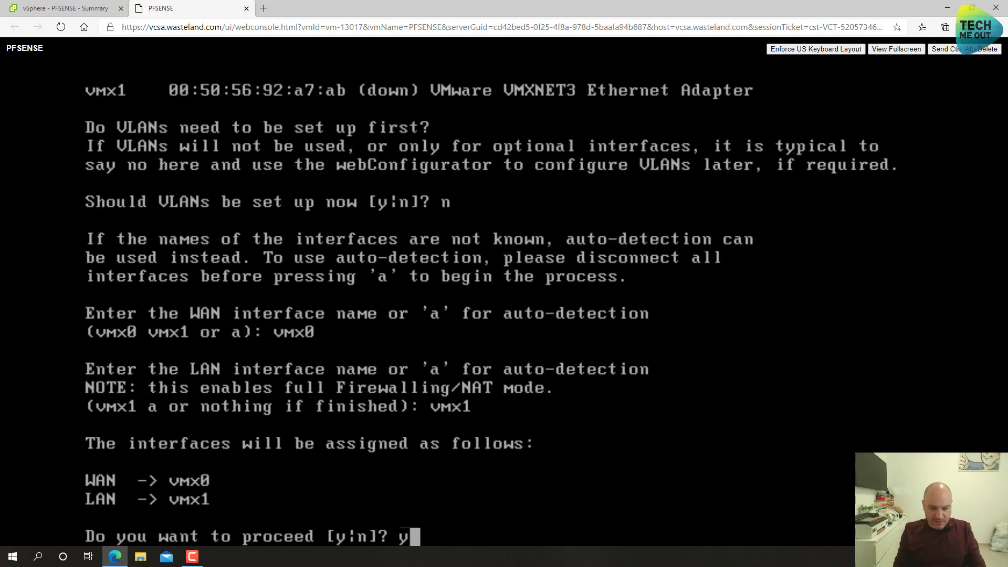
pyautogui.press('Return')
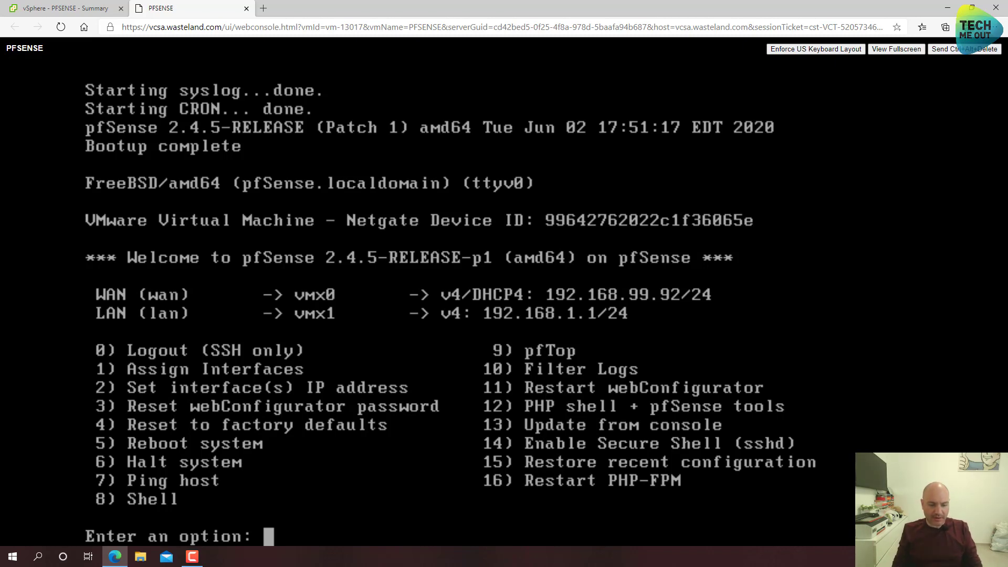
# - Set the LAN interface address to 10.100.100.1/24 with no upstream gateway
pyautogui.write('2')
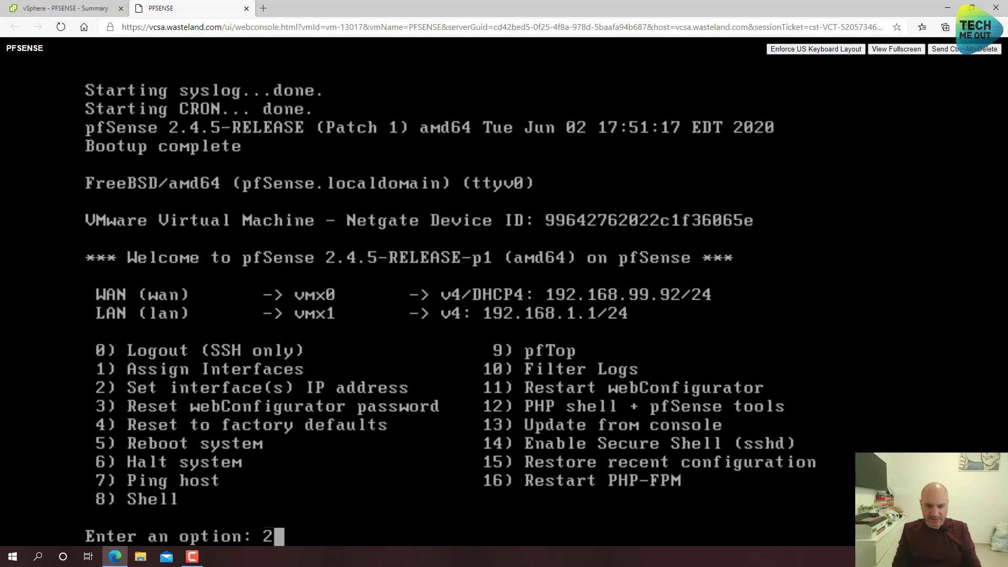
pyautogui.press('Return')
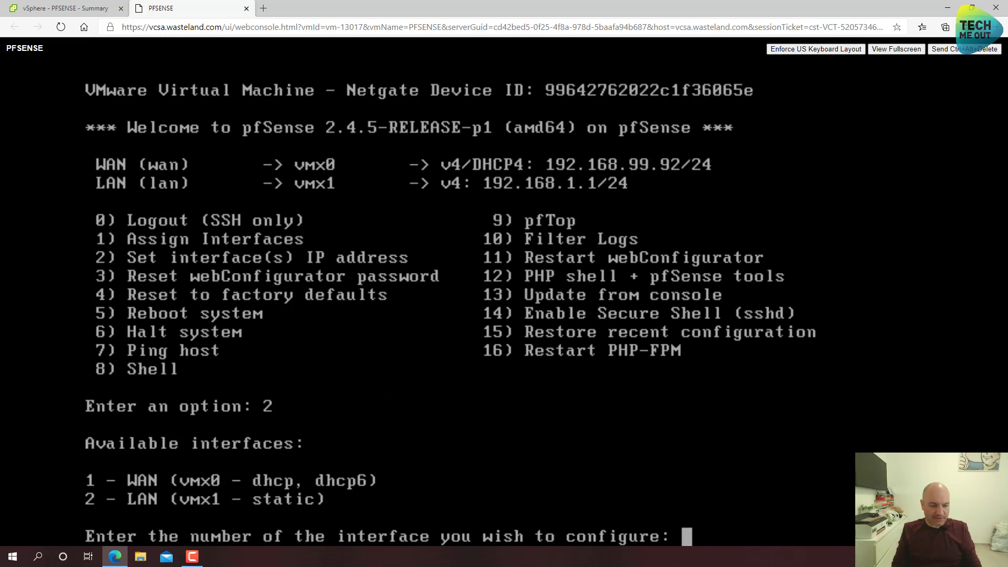
pyautogui.write('2')
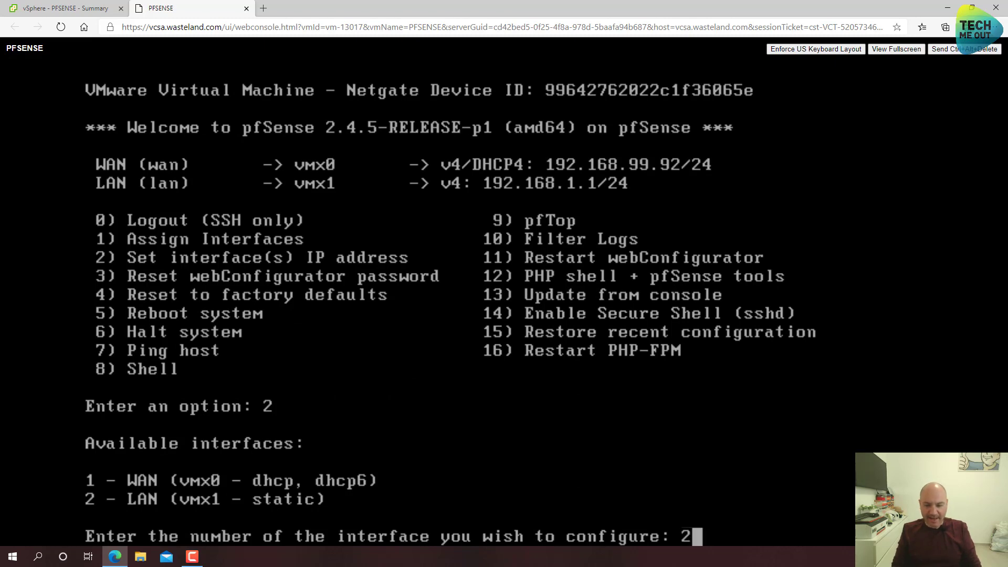
pyautogui.press('Return')
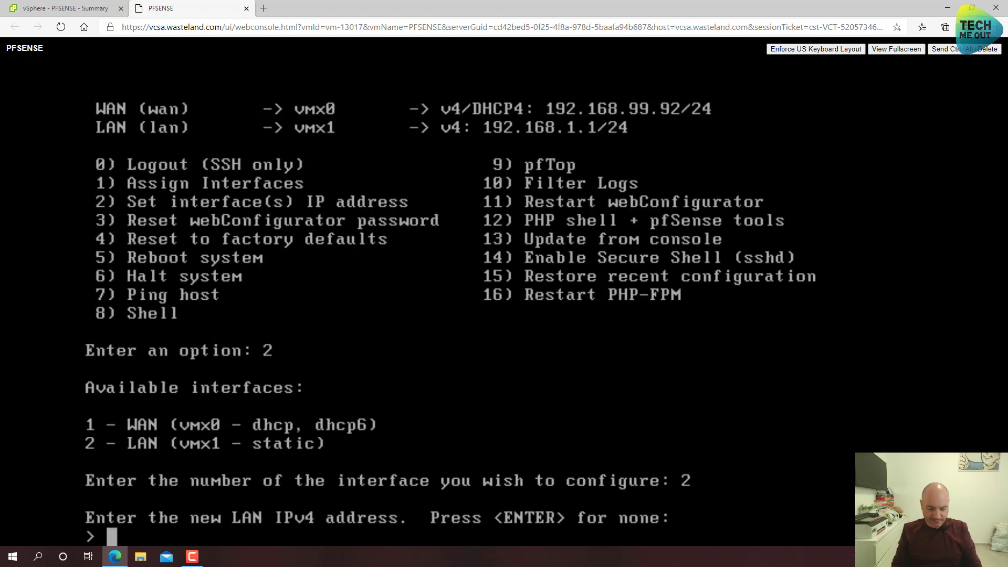
pyautogui.write('10')
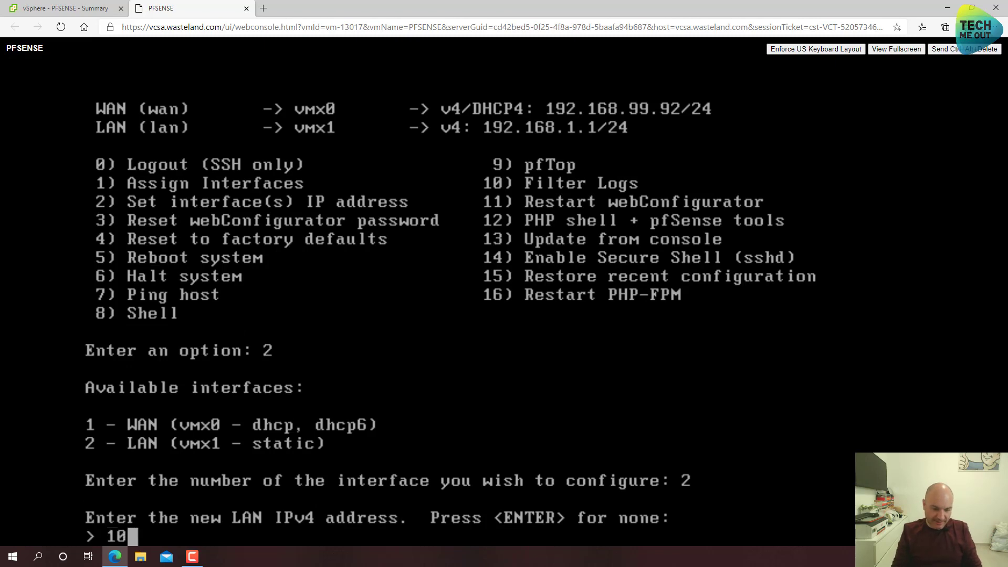
pyautogui.write('.100')
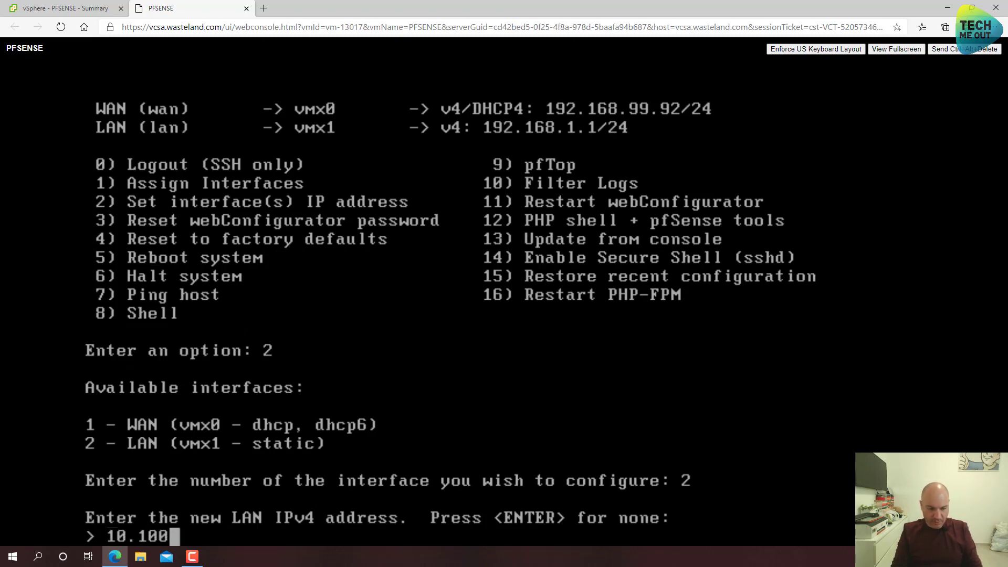
pyautogui.write('.100.1')
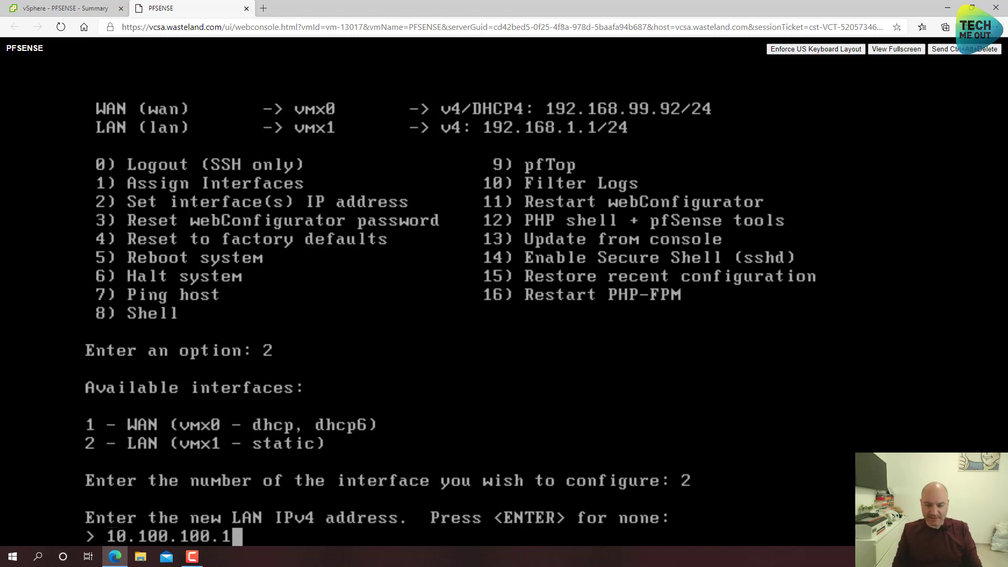
pyautogui.press('Return')
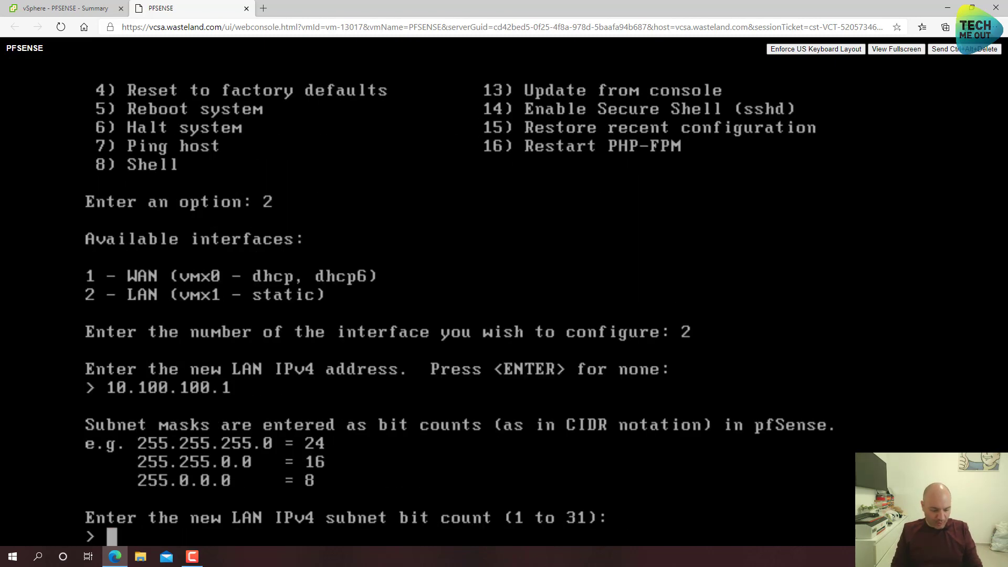
pyautogui.write('24')
pyautogui.press('Return')
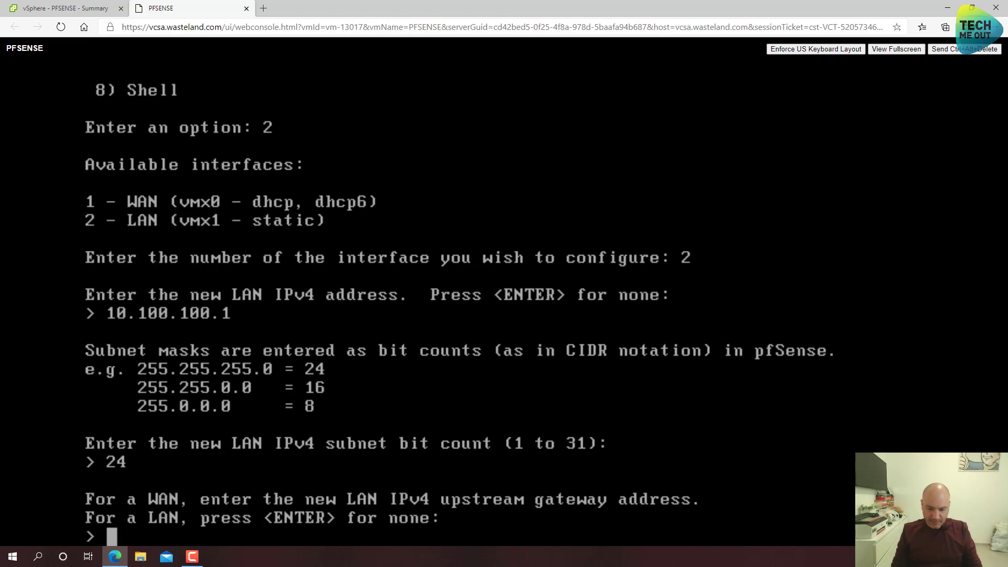
pyautogui.press('Return')
pyautogui.press('Return')
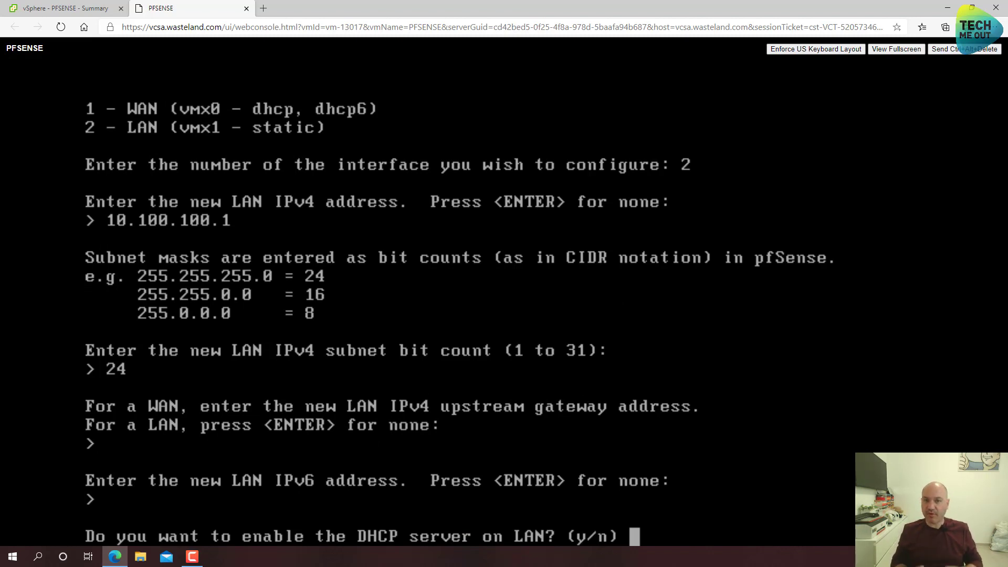
# - Enable LAN DHCP for 10.100.100.10–10.100.100.200 and revert the webConfigurator to HTTP
pyautogui.write('y')
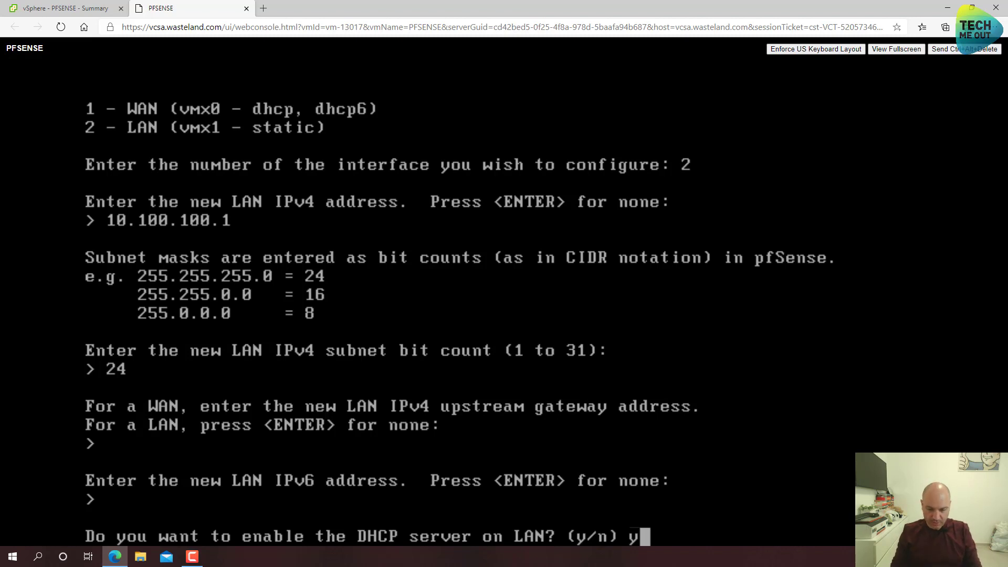
pyautogui.press('Return')
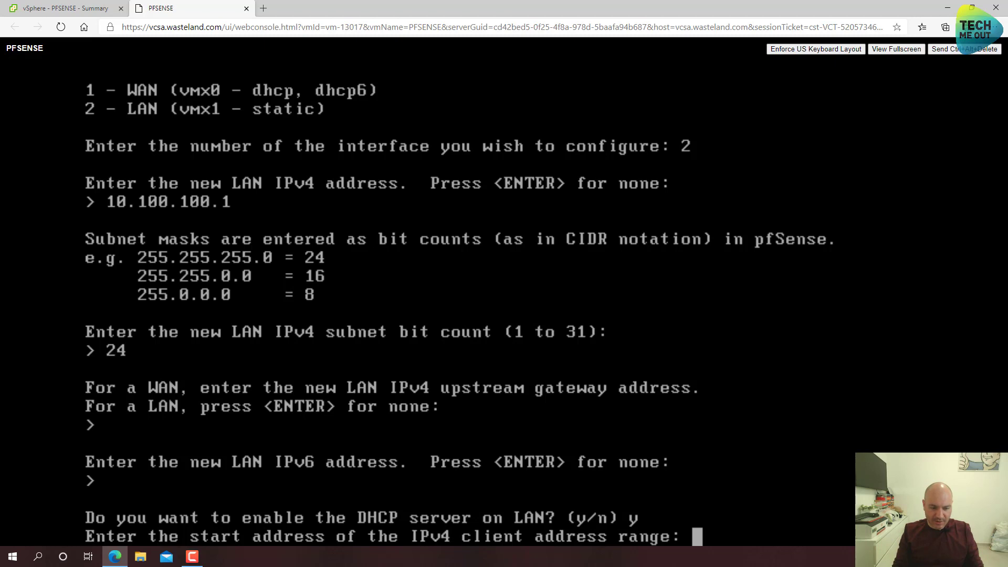
pyautogui.write('10.100.')
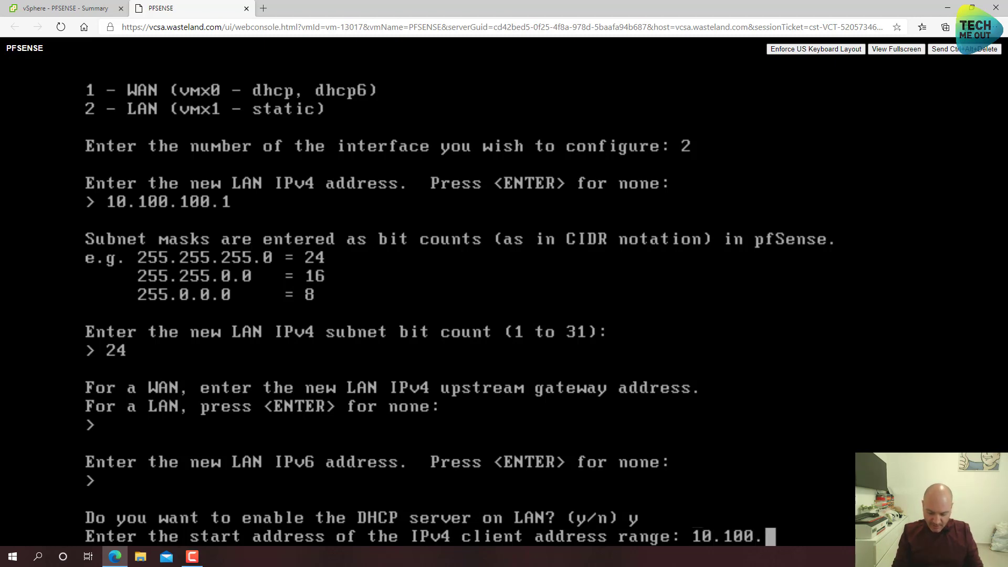
pyautogui.write('100.')
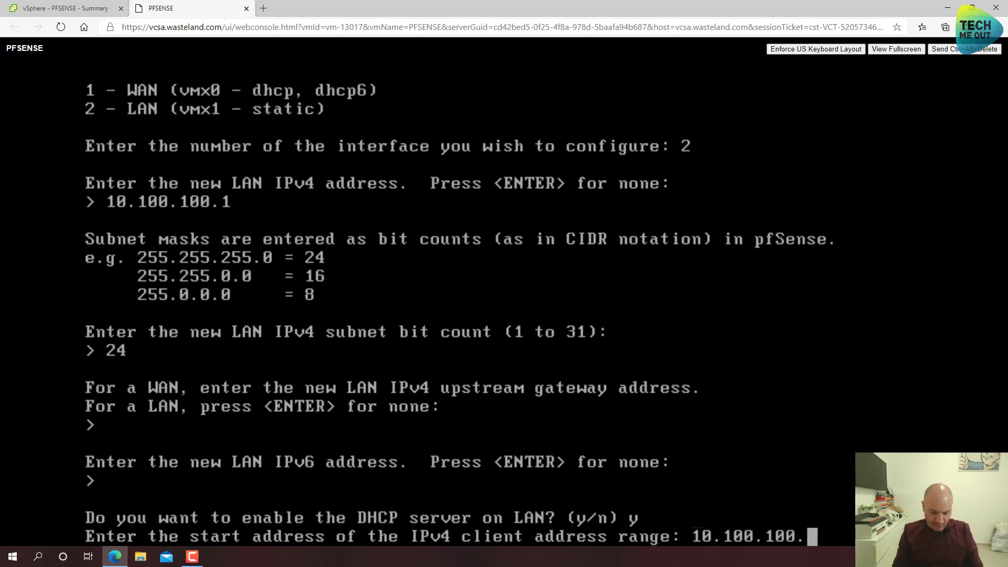
pyautogui.write('10')
pyautogui.press('Return')
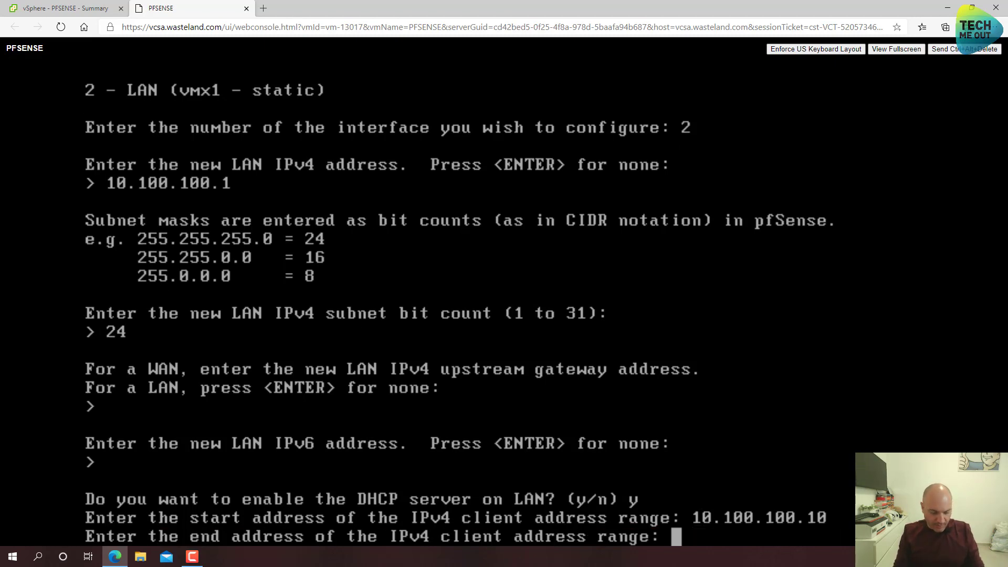
pyautogui.write('10.100.')
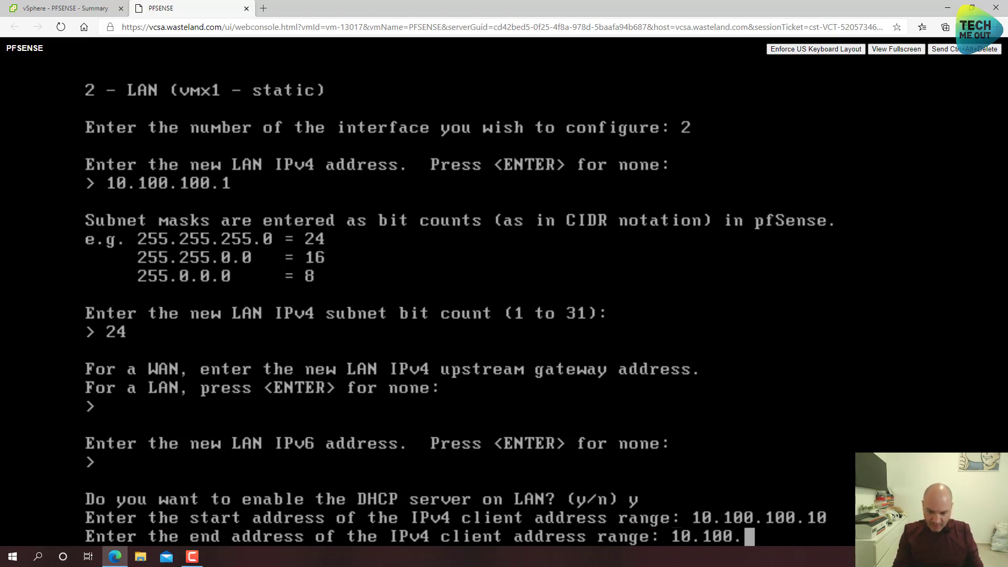
pyautogui.write('100.')
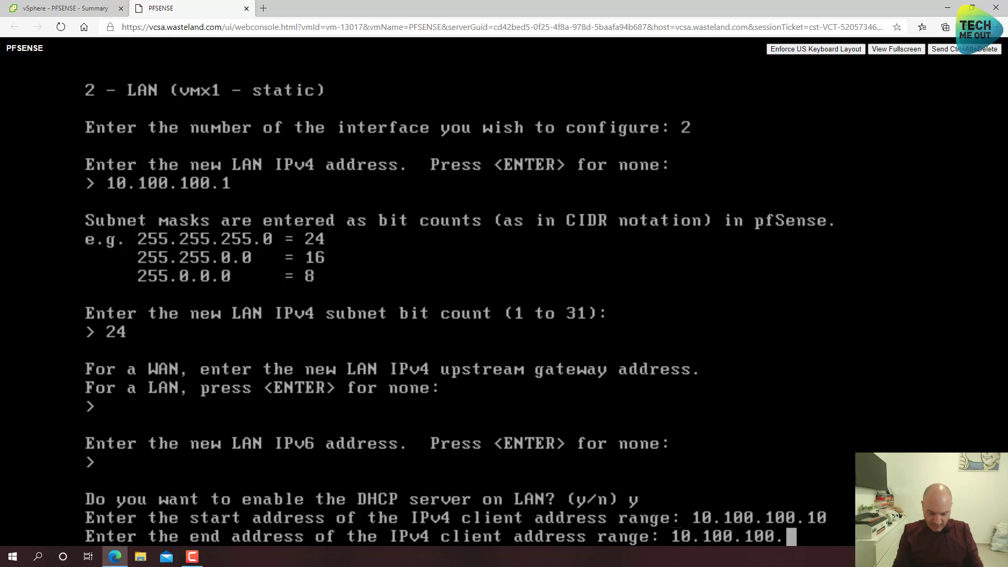
pyautogui.write('20')
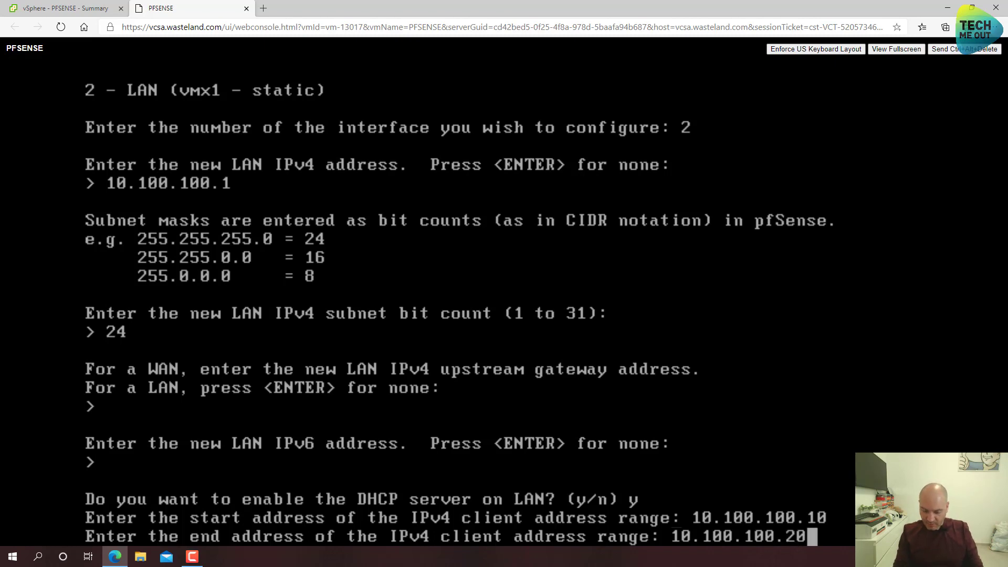
pyautogui.write('0')
pyautogui.press('Return')
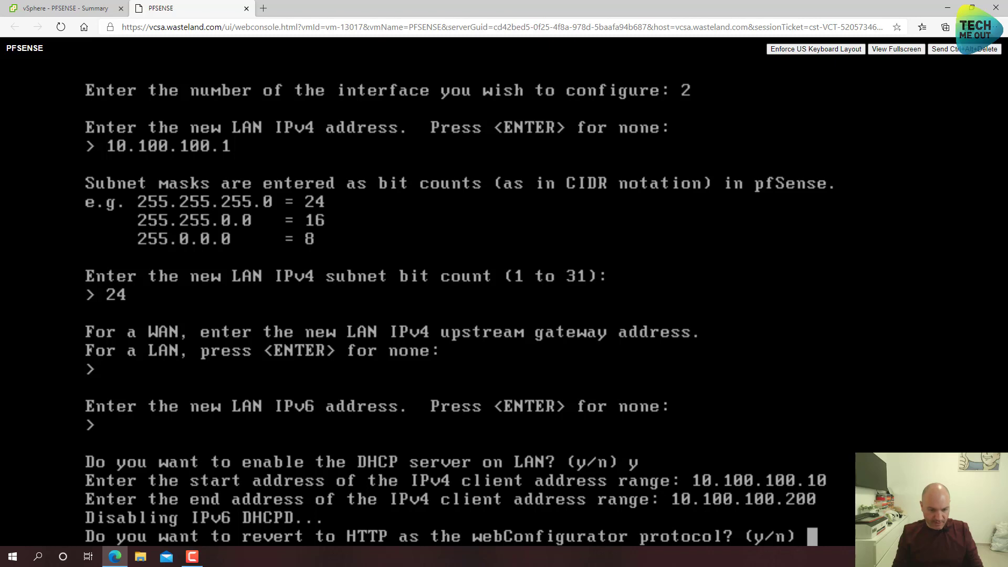
pyautogui.write('y')
pyautogui.press('Return')
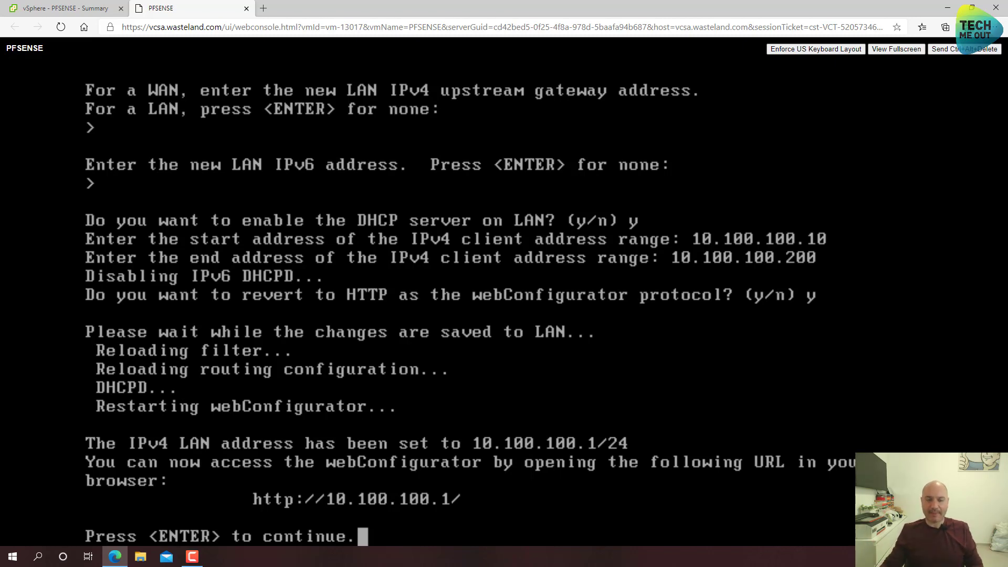
pyautogui.click(81, 7)
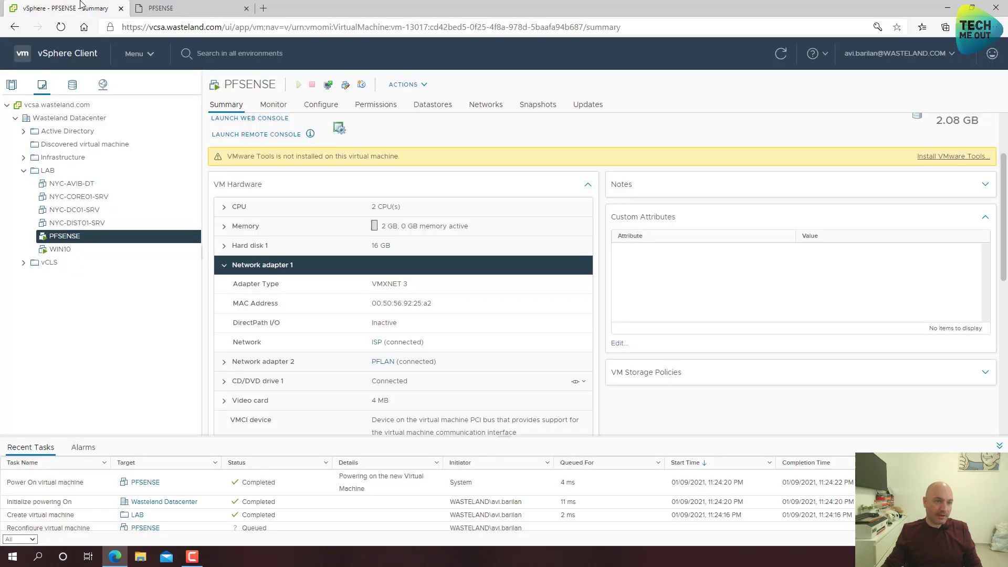
# - Review WIN10's Network adapter 1 network options, cancelling without changes
pyautogui.click(73, 251)
pyautogui.rightClick(74, 252)
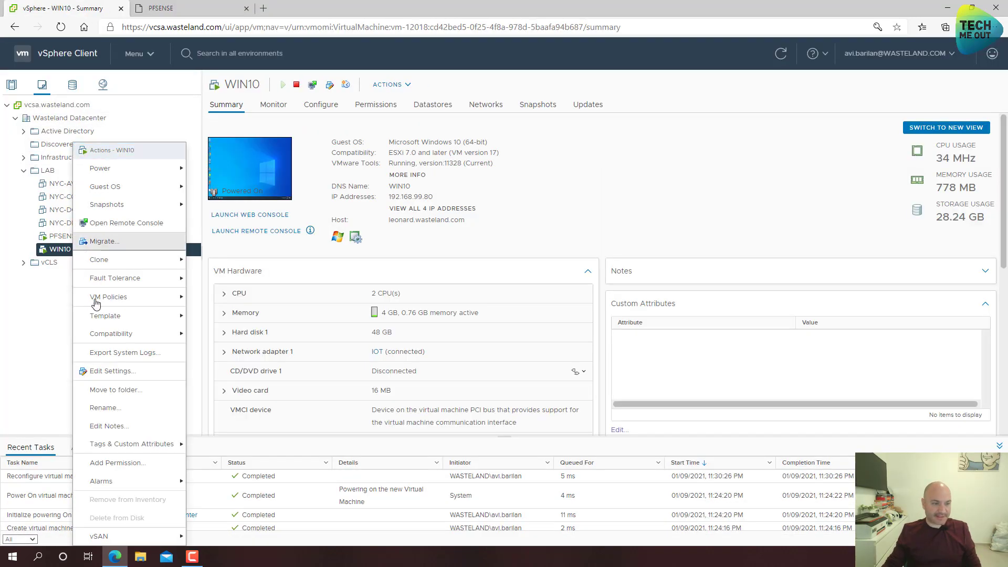
pyautogui.click(109, 373)
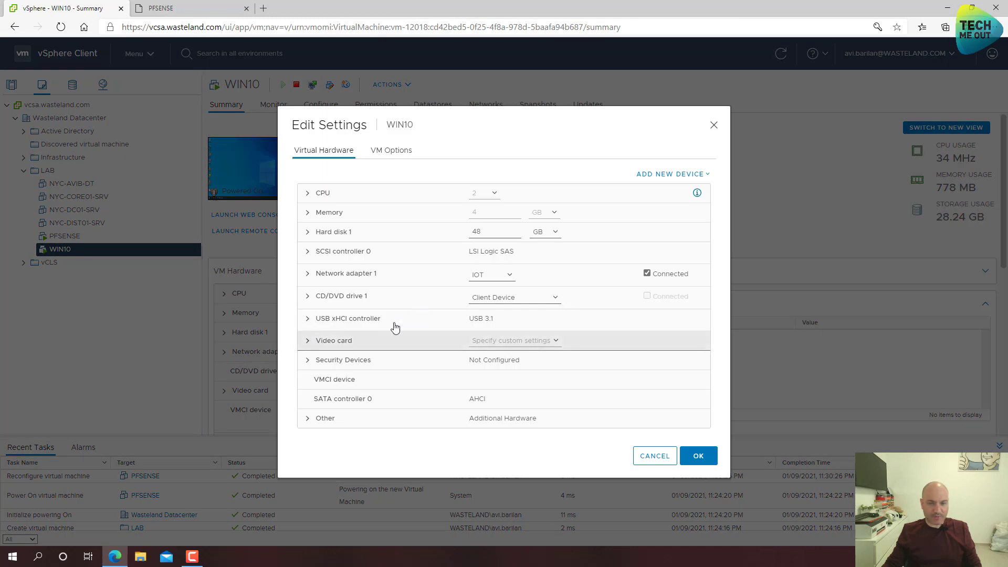
pyautogui.click(478, 283)
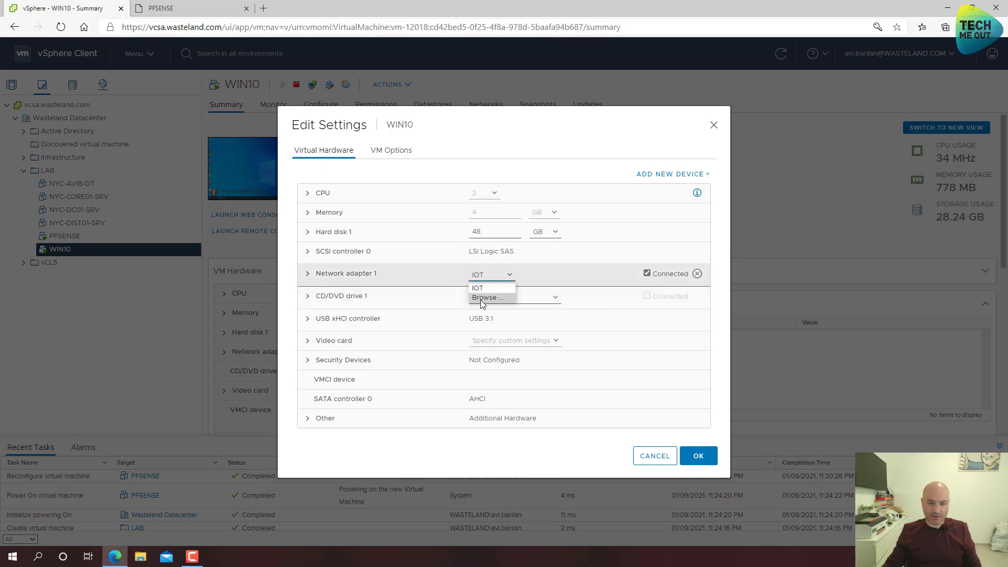
pyautogui.click(480, 299)
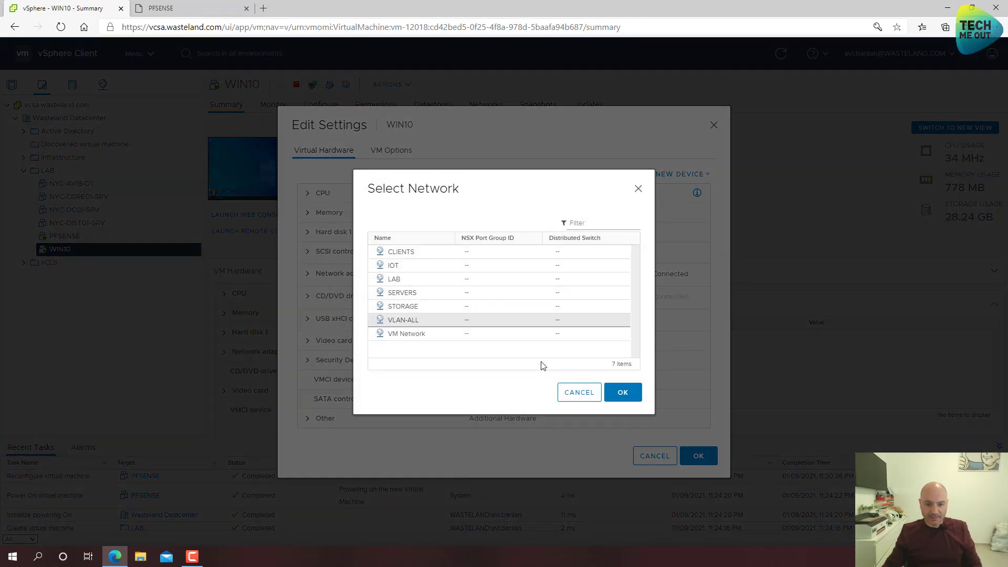
pyautogui.click(572, 394)
pyautogui.click(647, 464)
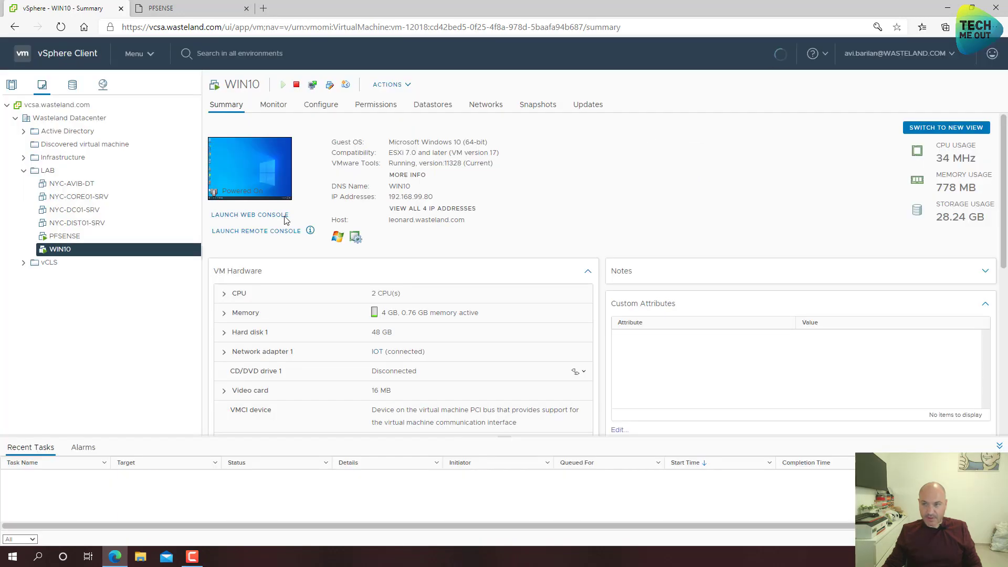
pyautogui.rightClick(72, 250)
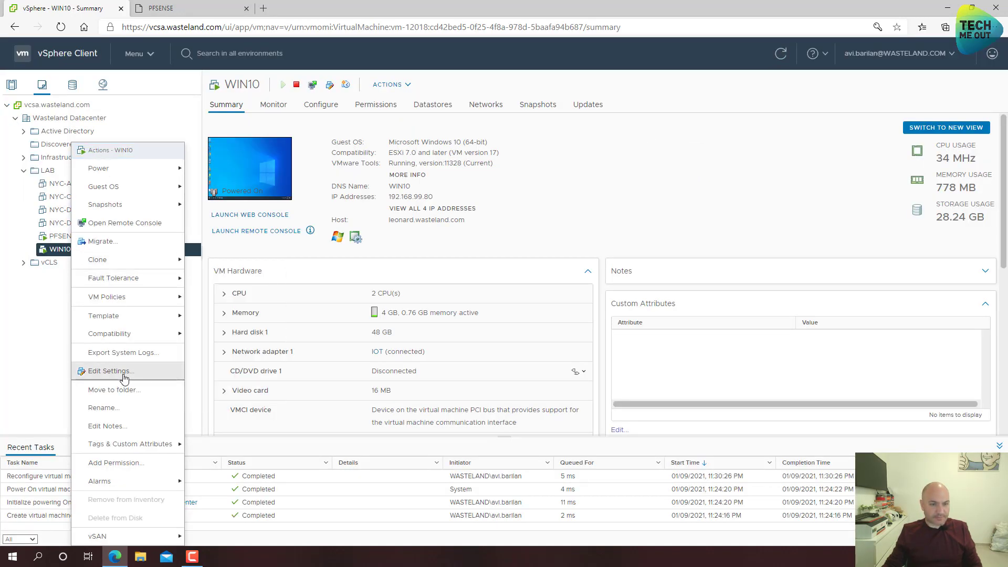
pyautogui.click(458, 225)
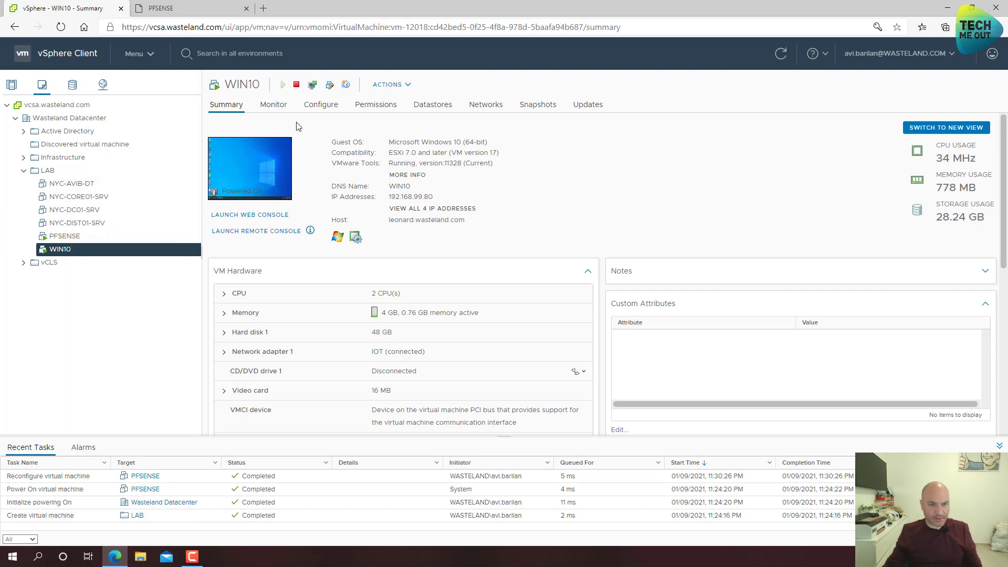
# - Migrate WIN10 to host sheldon.wasteland.com
pyautogui.rightClick(126, 256)
pyautogui.moveTo(170, 176)
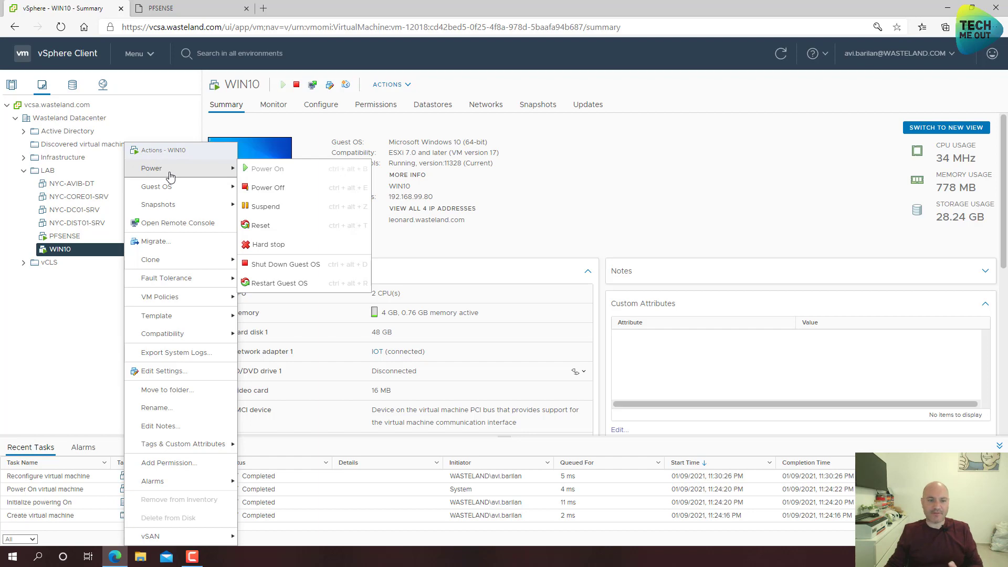
pyautogui.click(164, 249)
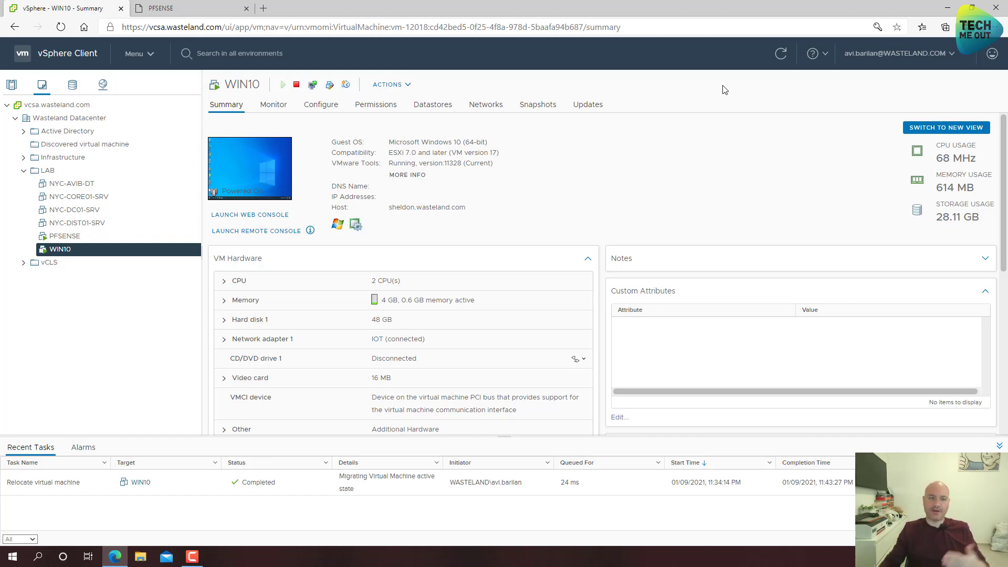
# - Connect WIN10's Network adapter 1 to PFLAN and launch its remote console
pyautogui.rightClick(78, 253)
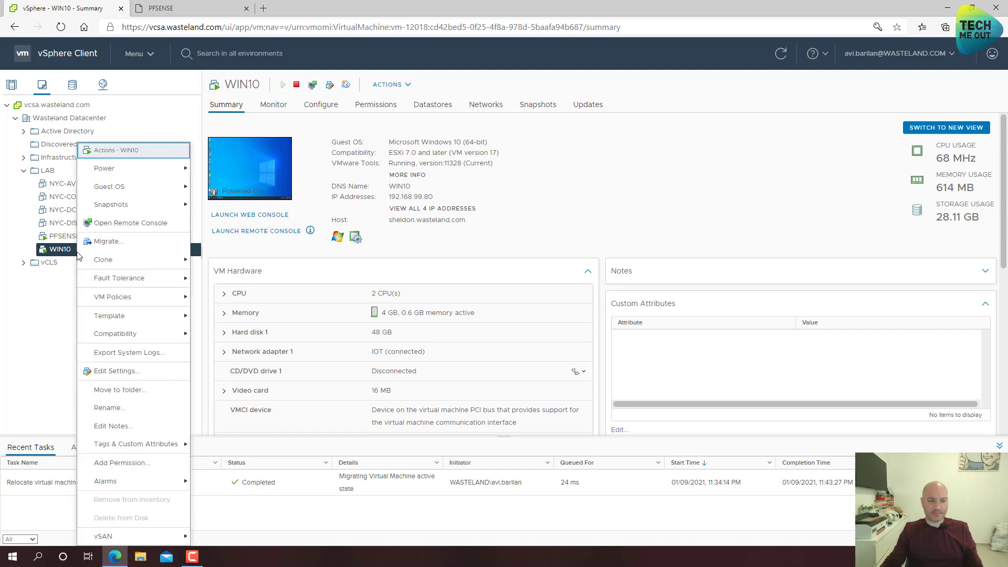
pyautogui.click(179, 371)
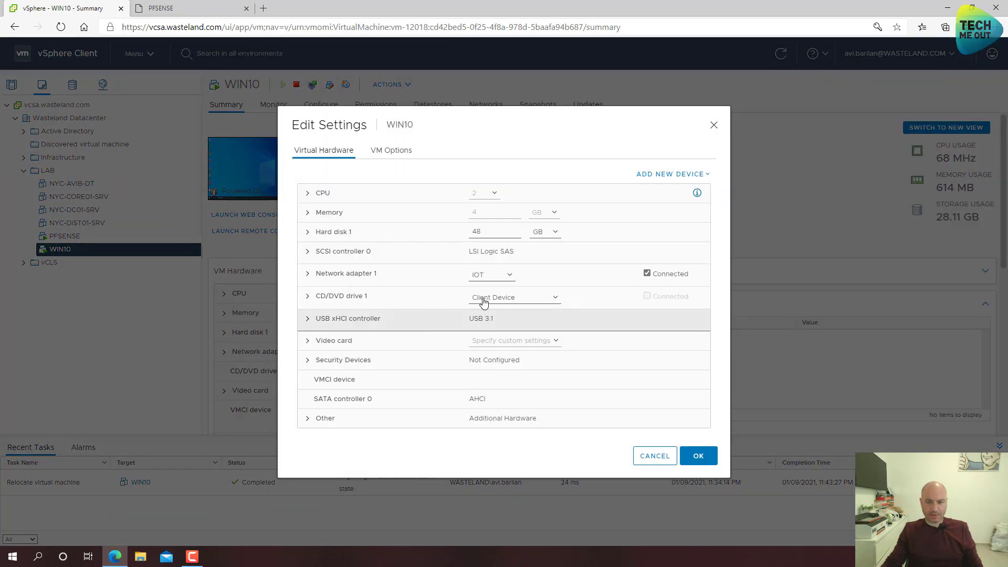
pyautogui.click(492, 276)
pyautogui.click(492, 298)
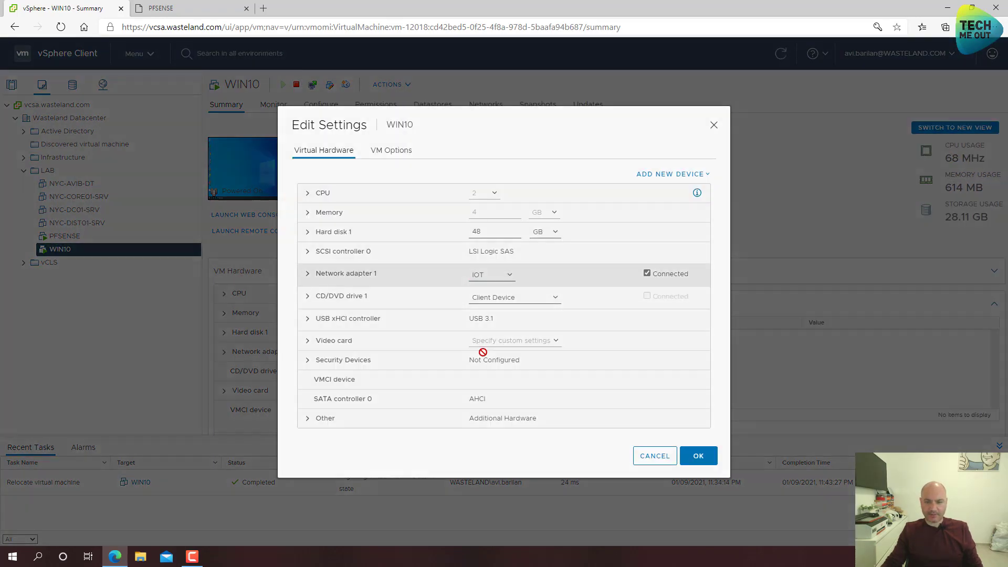
pyautogui.click(420, 307)
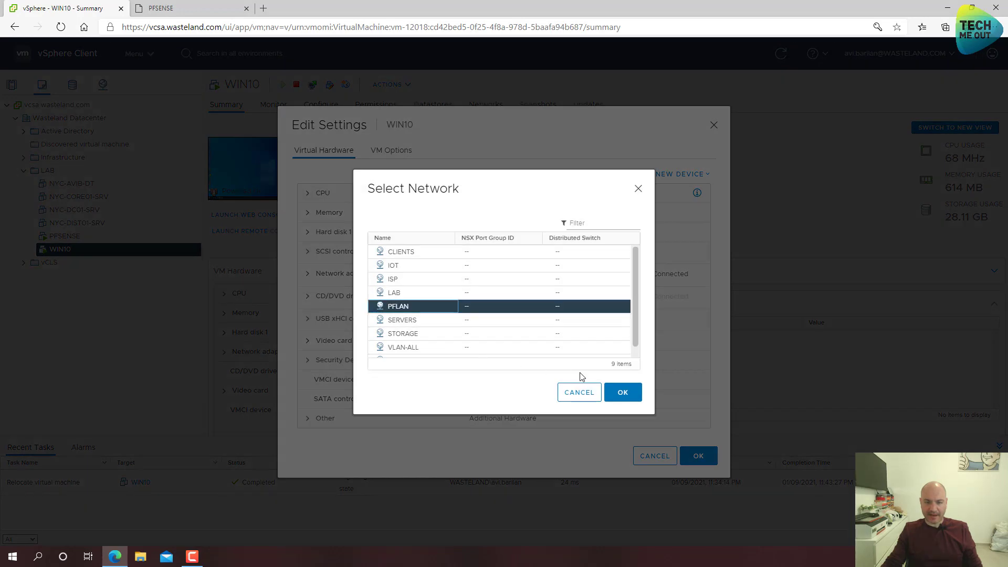
pyautogui.click(620, 392)
pyautogui.click(698, 455)
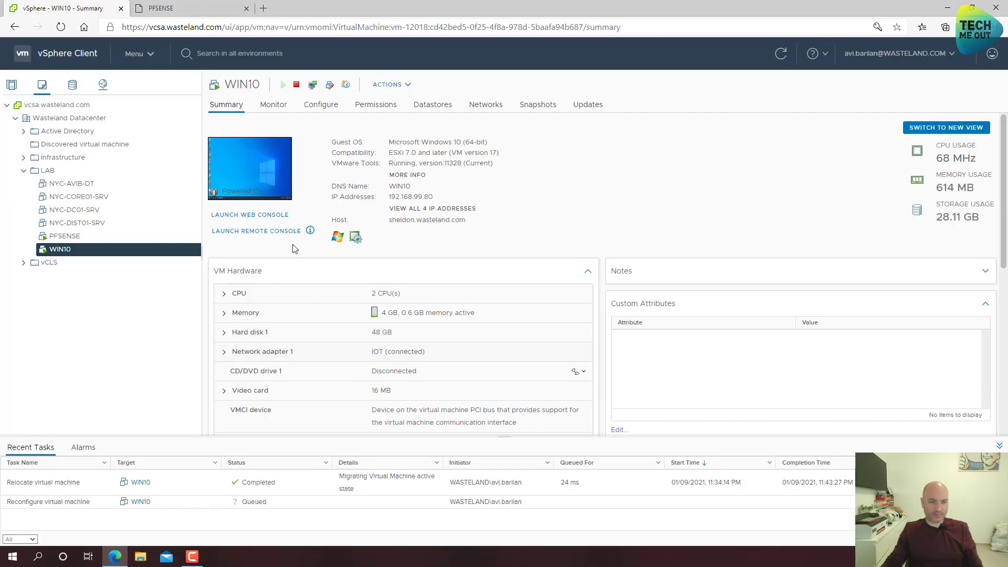
pyautogui.click(253, 232)
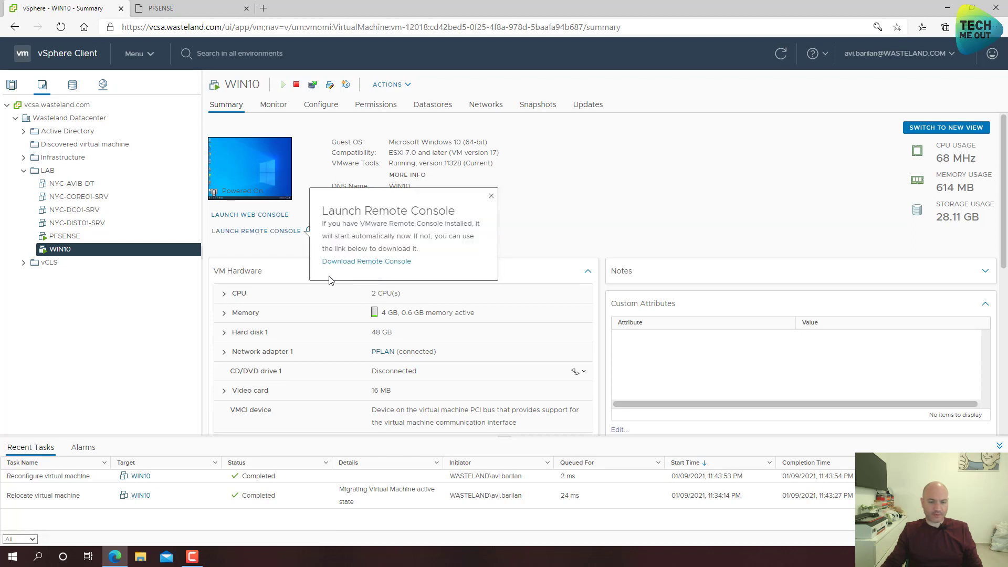
pyautogui.click(244, 231)
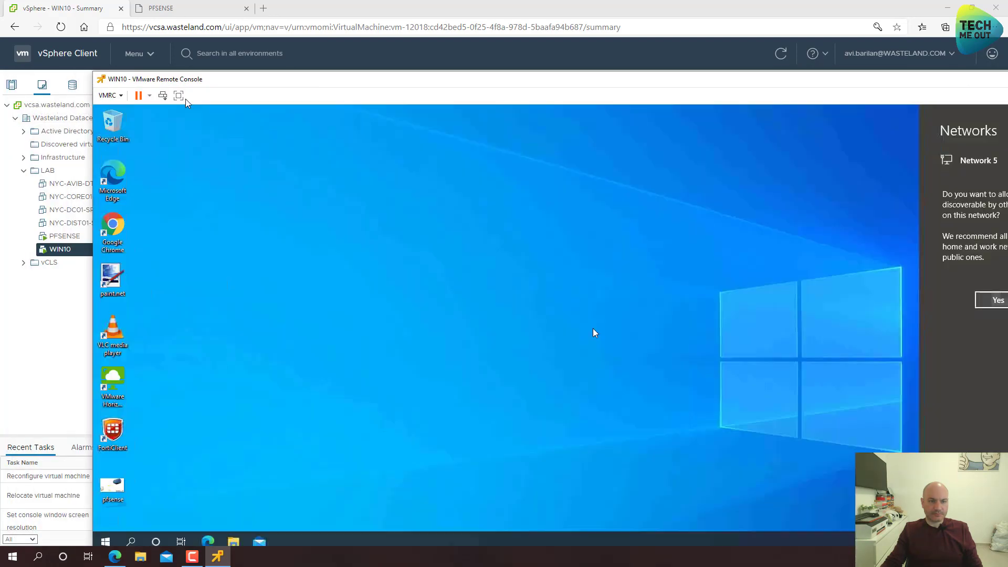
# - In WIN10, open a private Edge window and browse to 10.100.100.1
pyautogui.click(179, 96)
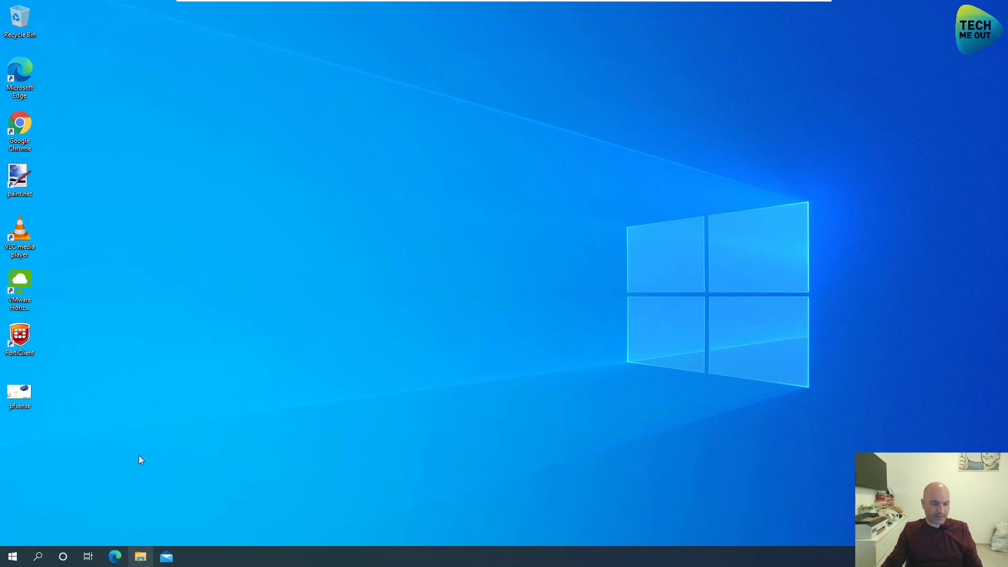
pyautogui.click(115, 556)
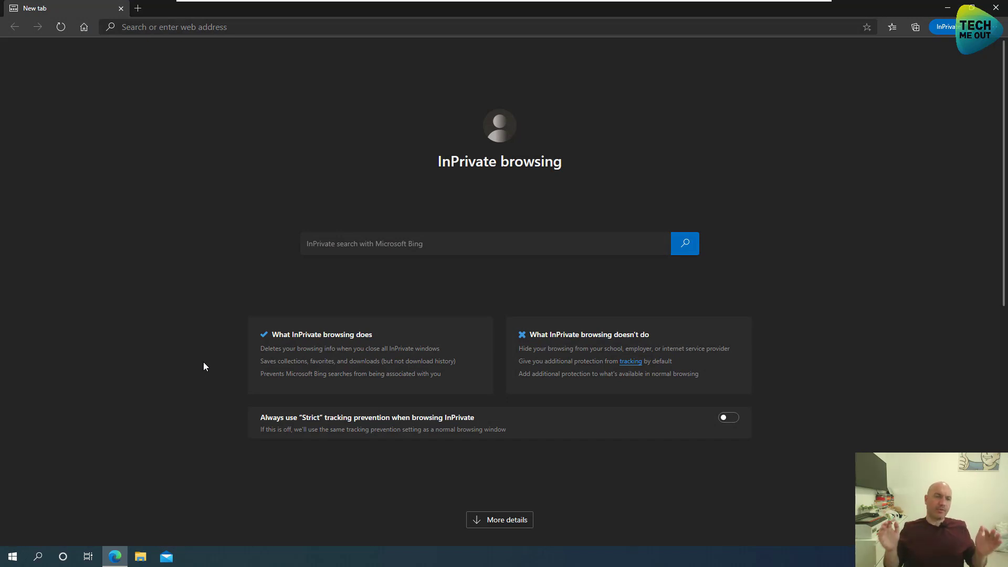
pyautogui.click(284, 30)
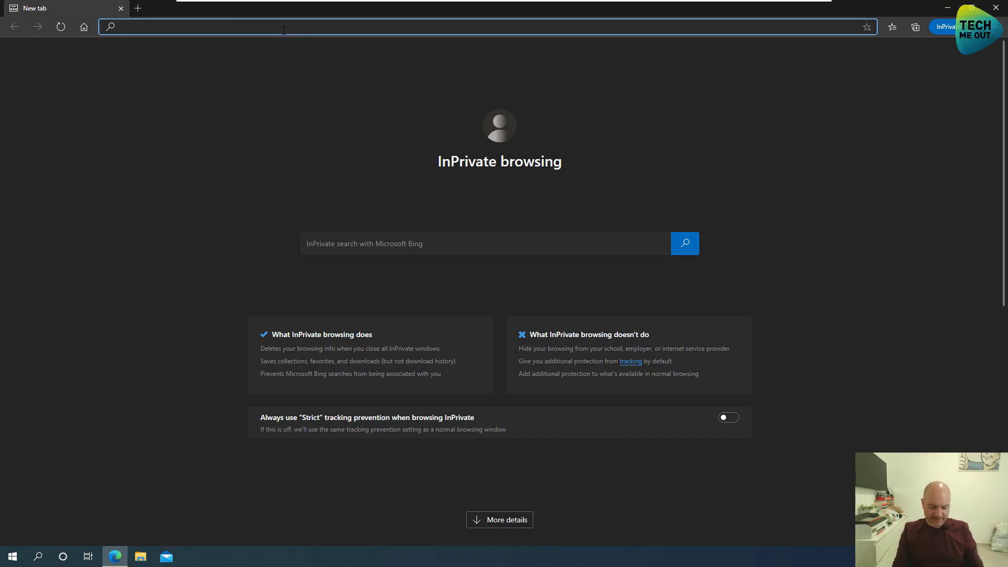
pyautogui.write('10.100.')
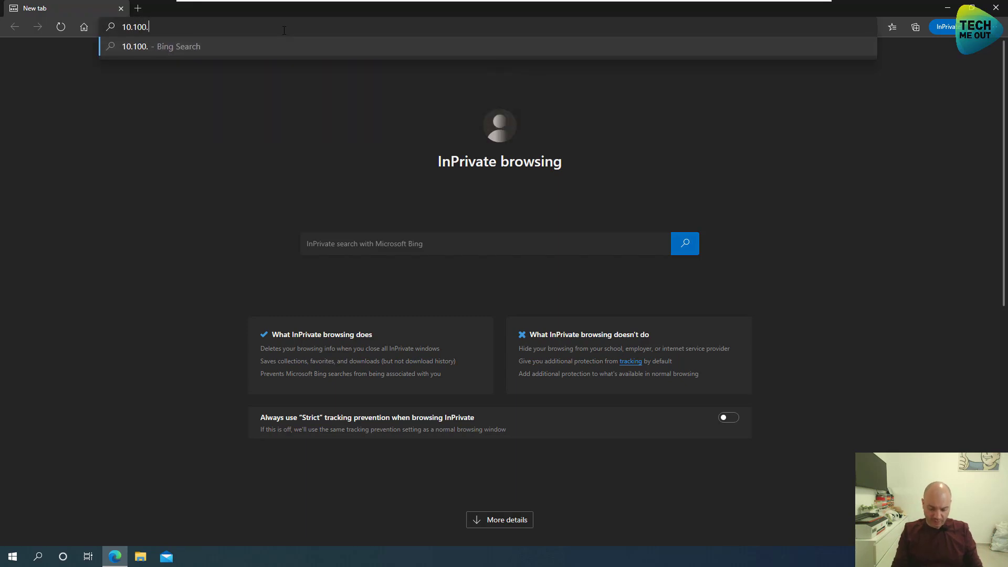
pyautogui.write('100.1')
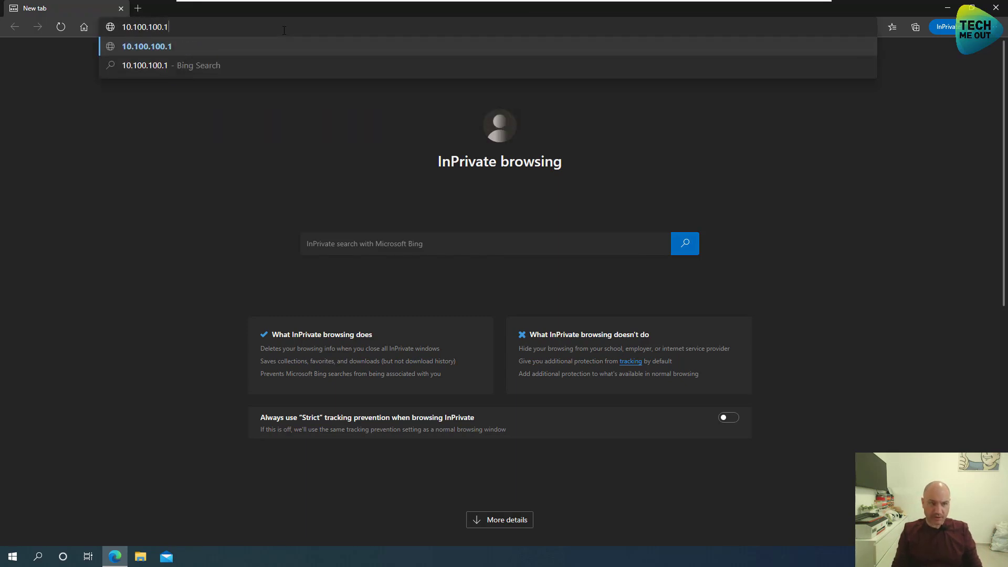
pyautogui.press('Return')
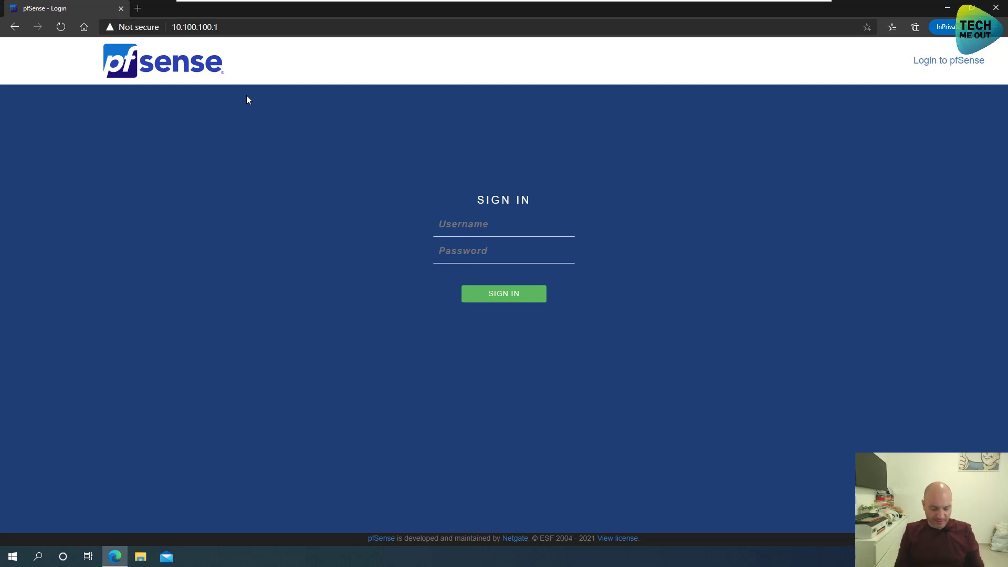
# - Sign in to pfSense as admin and advance past the wizard's support information page
pyautogui.write('admin*******')
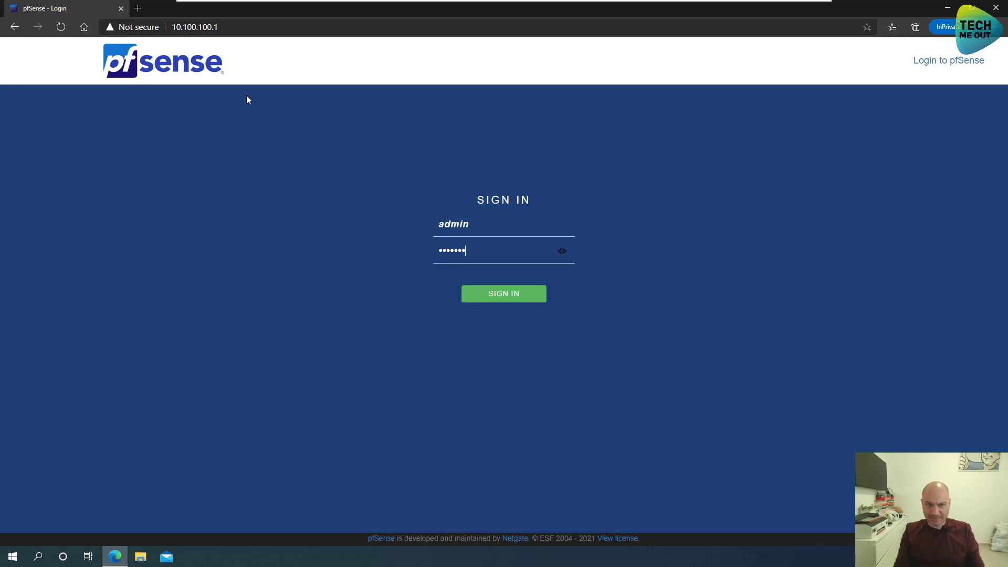
pyautogui.press('Return')
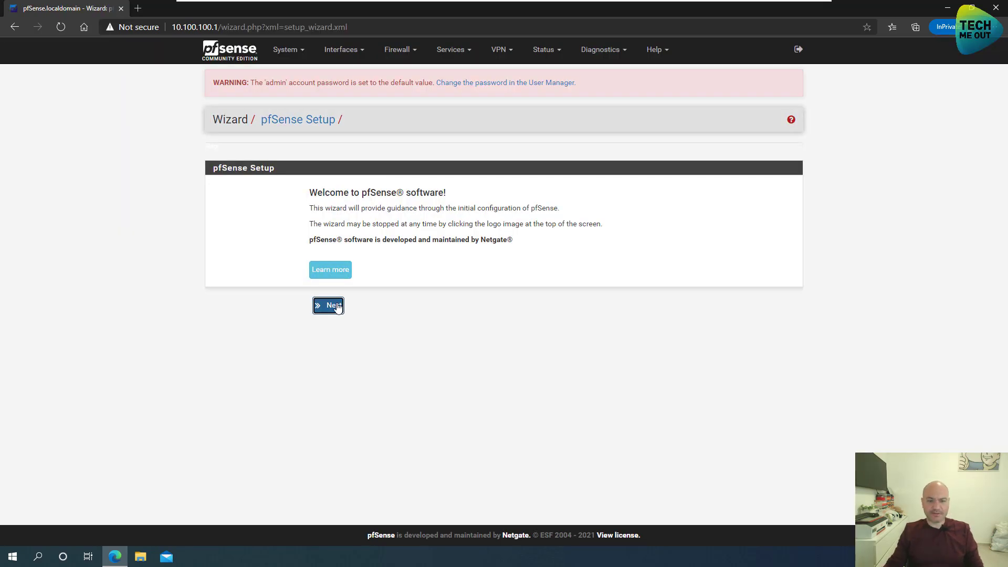
pyautogui.click(336, 306)
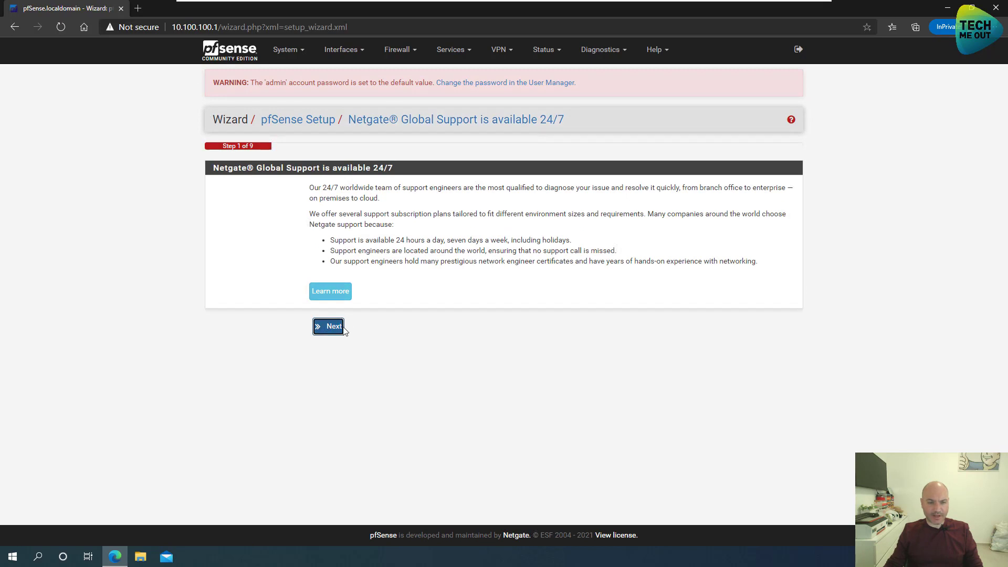
pyautogui.click(333, 328)
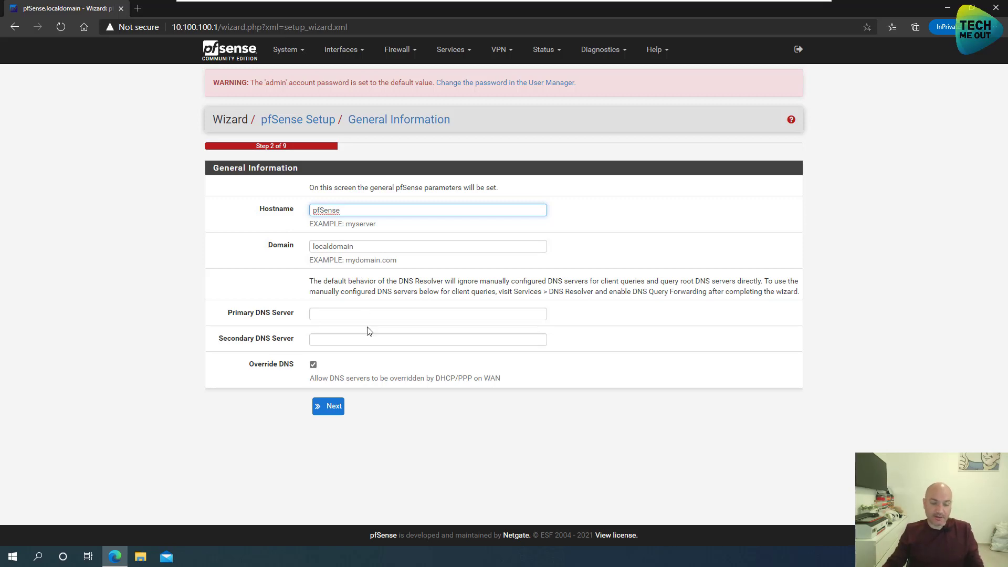
# - Set DNS servers 8.8.8.8 and 1.1.1.1 with Override DNS unchecked
pyautogui.click(377, 316)
pyautogui.write('8.8.8.8')
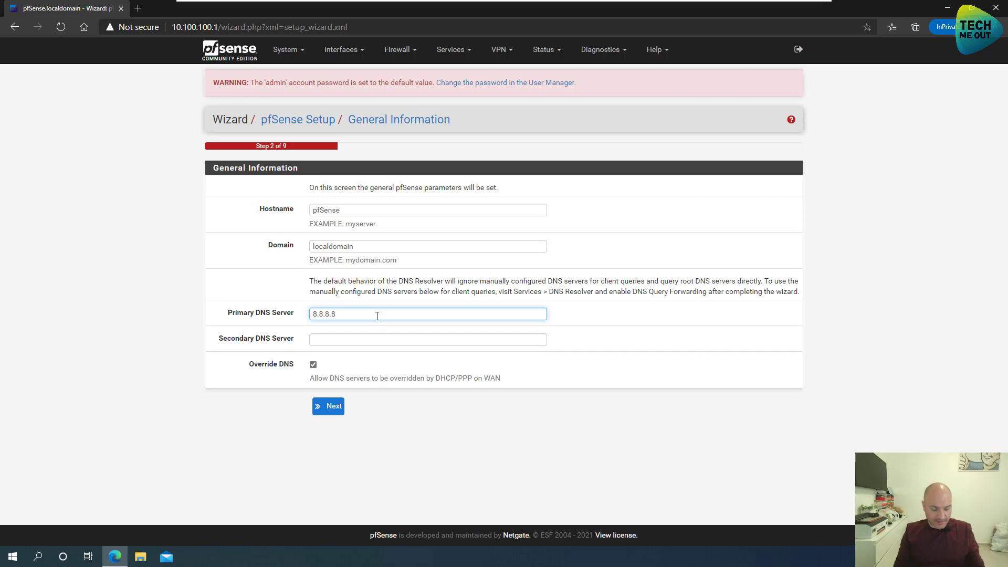
pyautogui.press('Tab')
pyautogui.write('1.1.1.1')
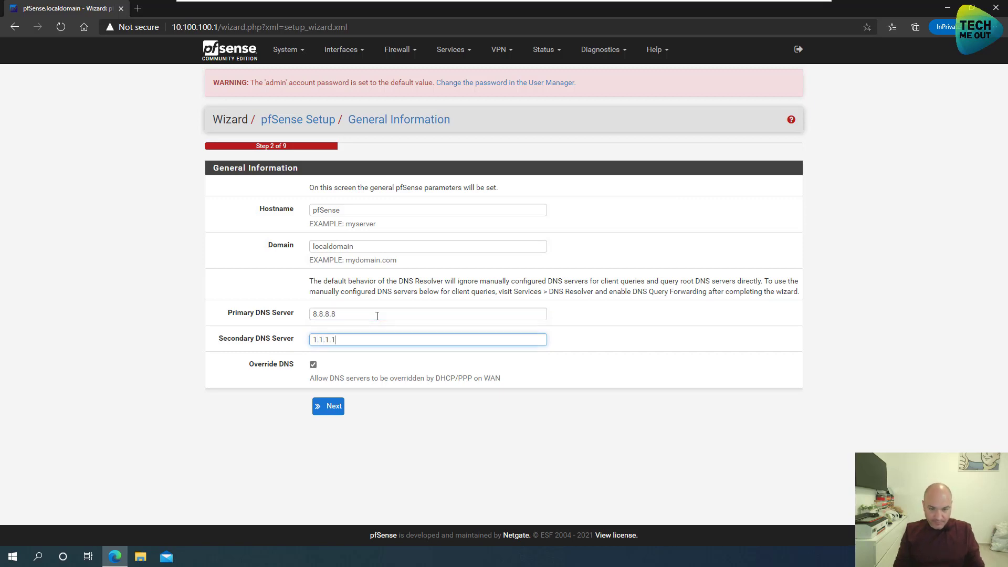
pyautogui.click(313, 365)
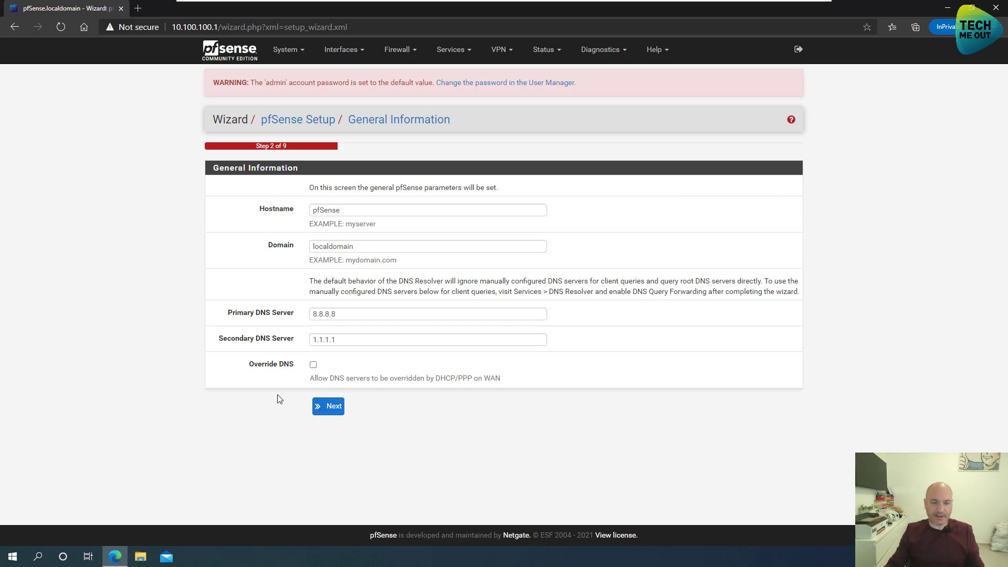
pyautogui.click(333, 412)
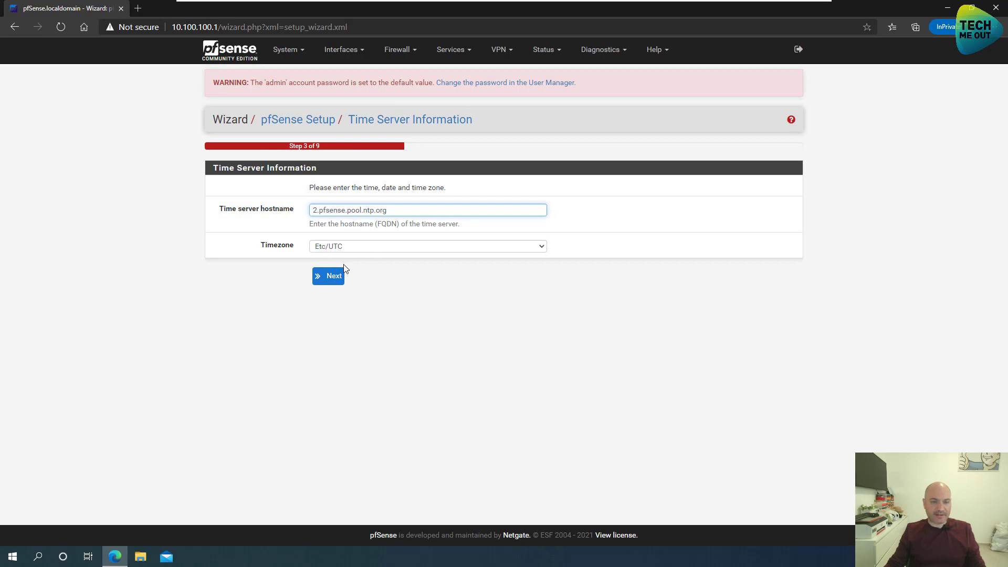
# - Accept default time server, DHCP for WAN, and LAN address 10.100.100.1/24
pyautogui.click(335, 277)
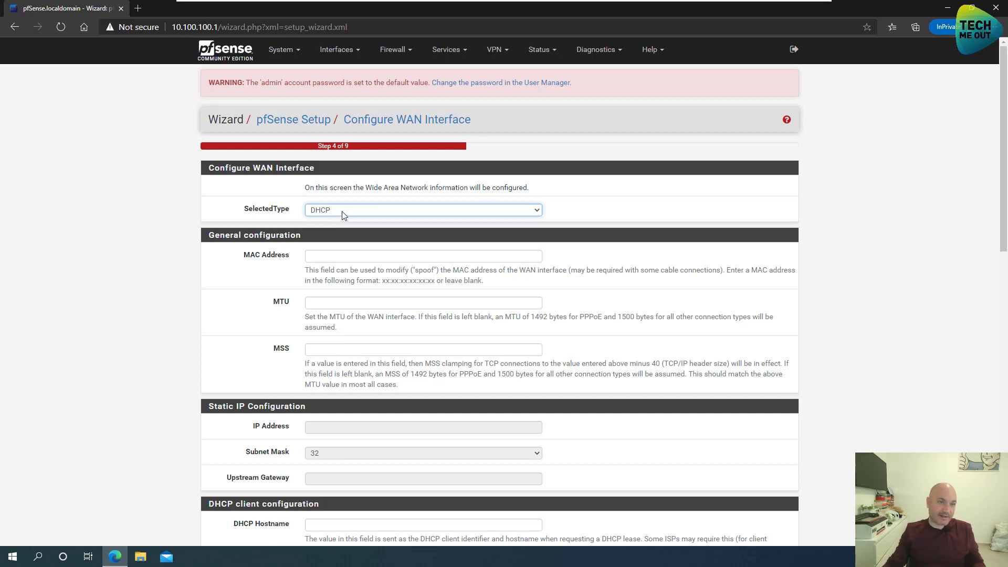
pyautogui.click(343, 212)
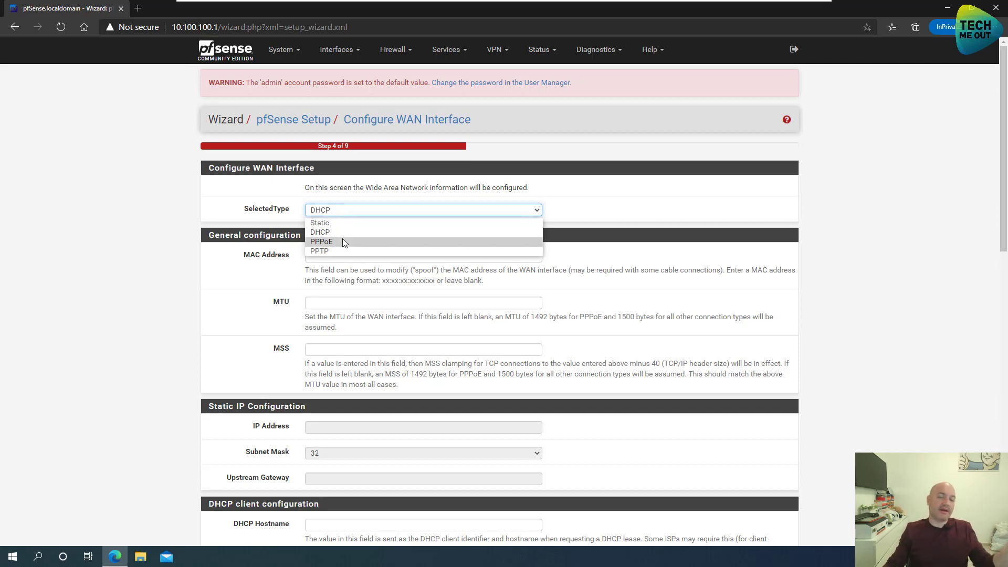
pyautogui.click(102, 229)
pyautogui.scroll(-8, 110, 232)
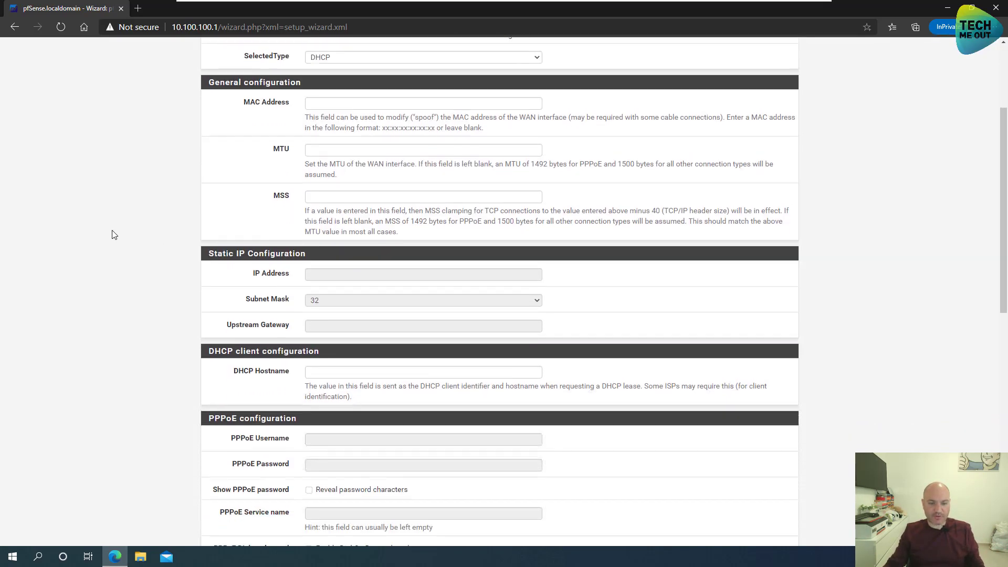
pyautogui.scroll(-5, 136, 321)
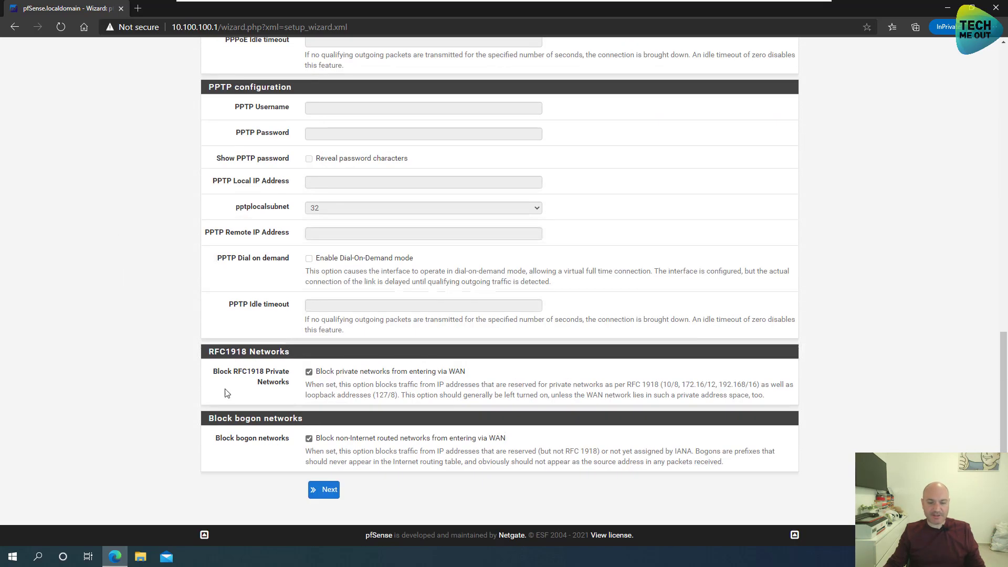
pyautogui.click(326, 493)
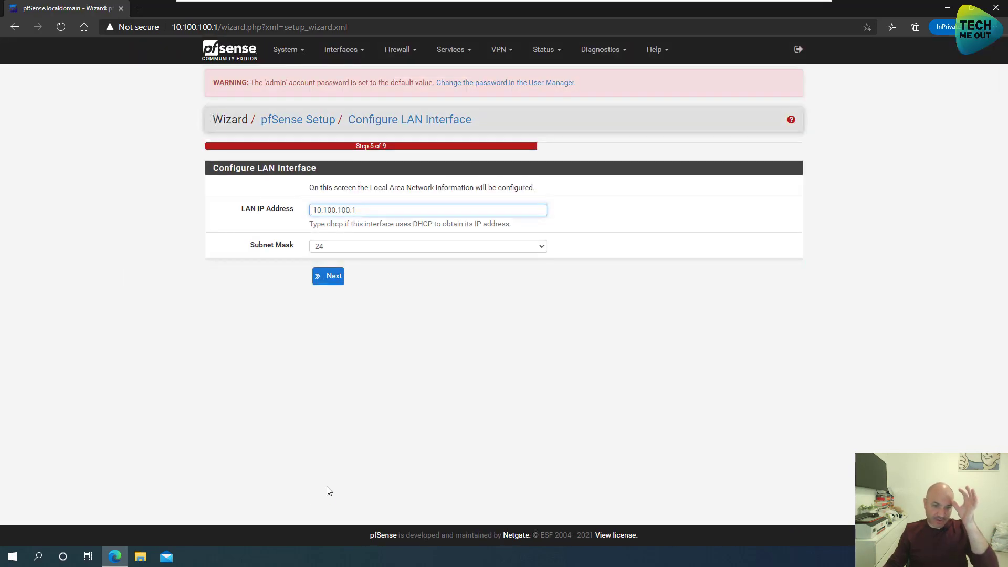
pyautogui.click(333, 282)
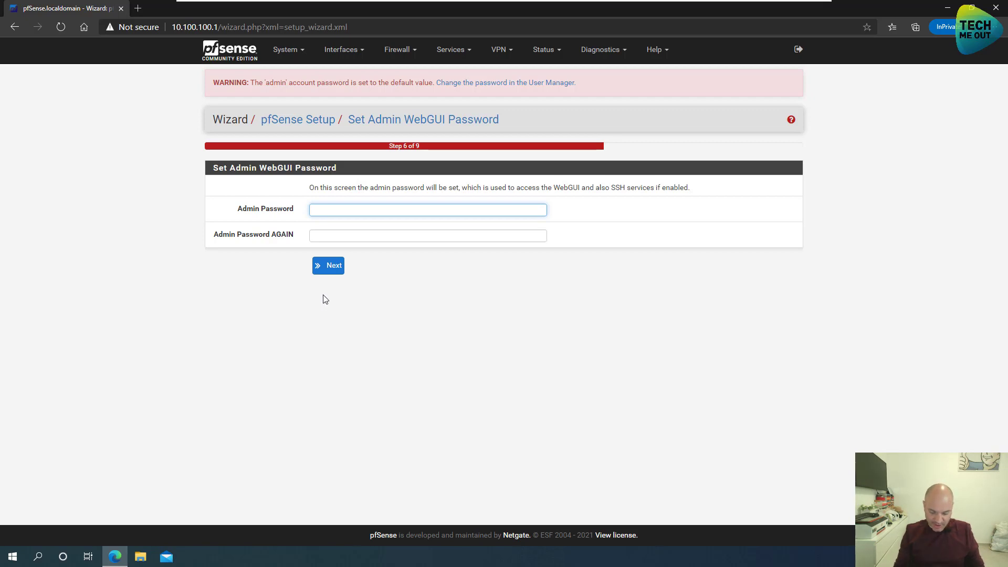
# - Set and confirm a new admin password, reload the configuration, and finish the wizard
pyautogui.write('**********')
pyautogui.press('Tab')
pyautogui.write('****')
pyautogui.press('BackSpace')
pyautogui.press('BackSpace')
pyautogui.press('BackSpace')
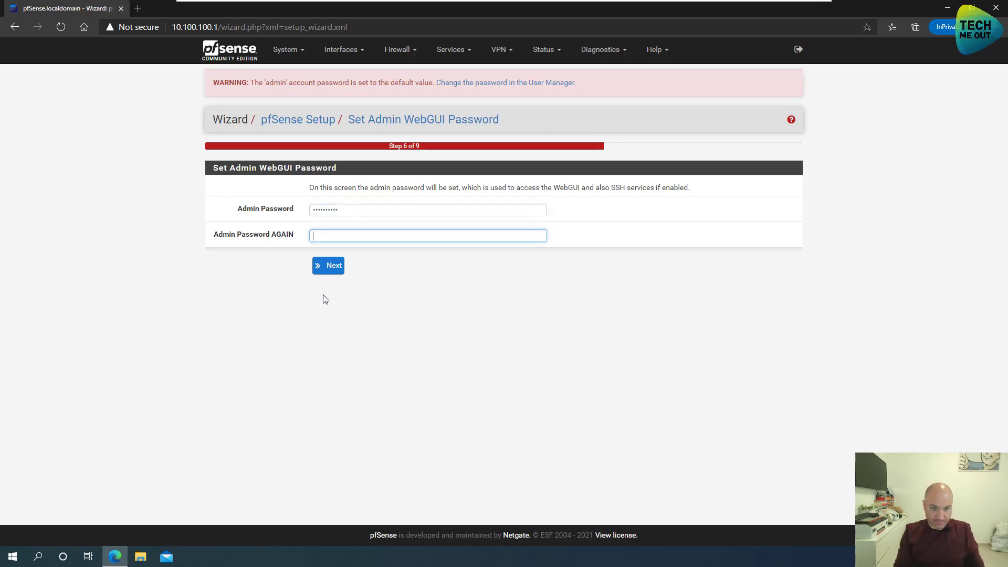
pyautogui.write('**********')
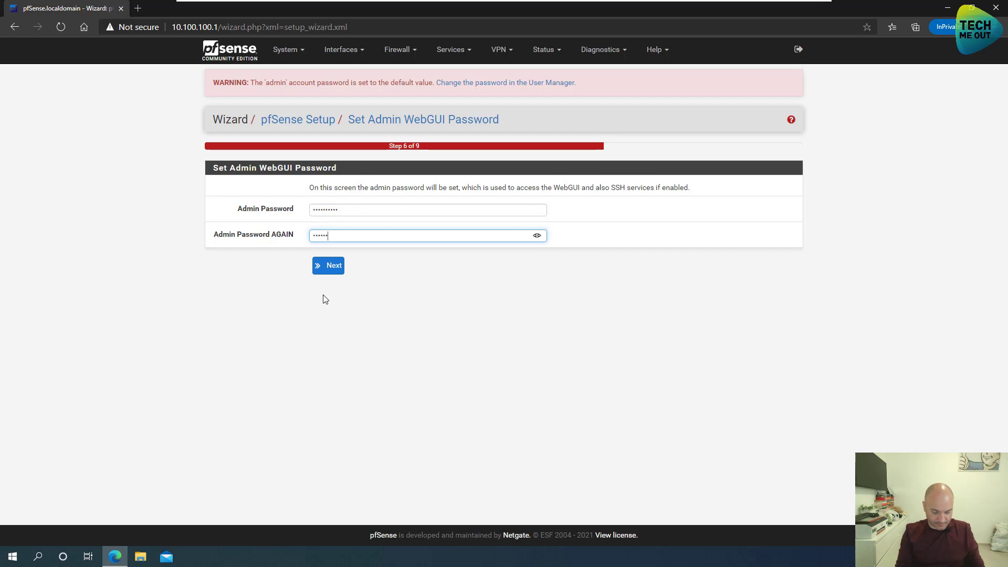
pyautogui.press('Return')
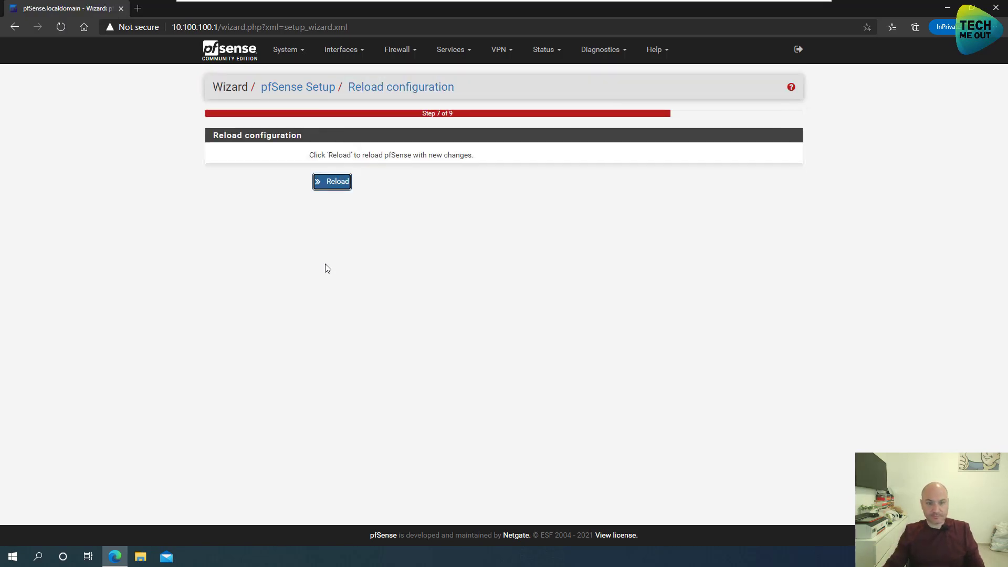
pyautogui.click(328, 184)
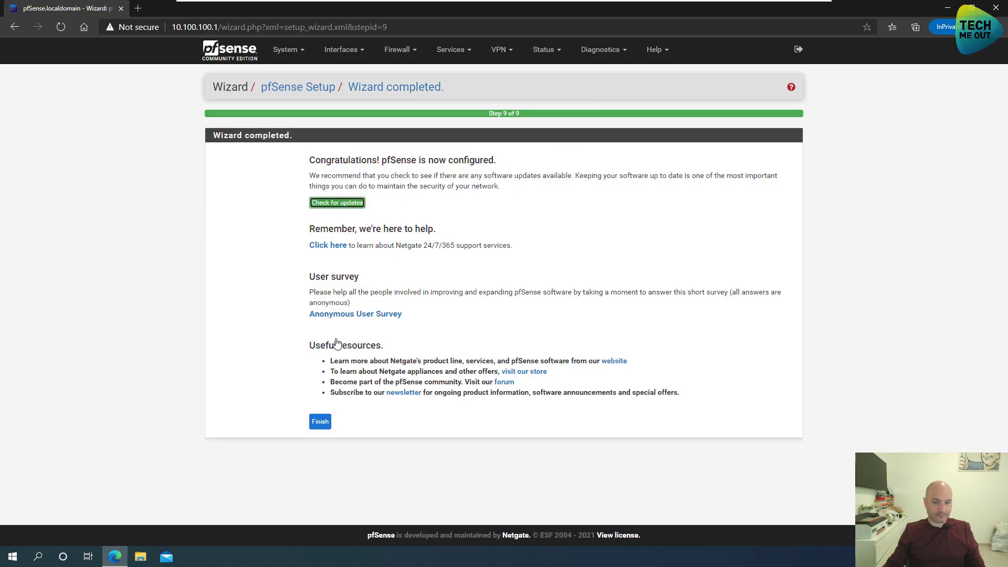
pyautogui.click(313, 420)
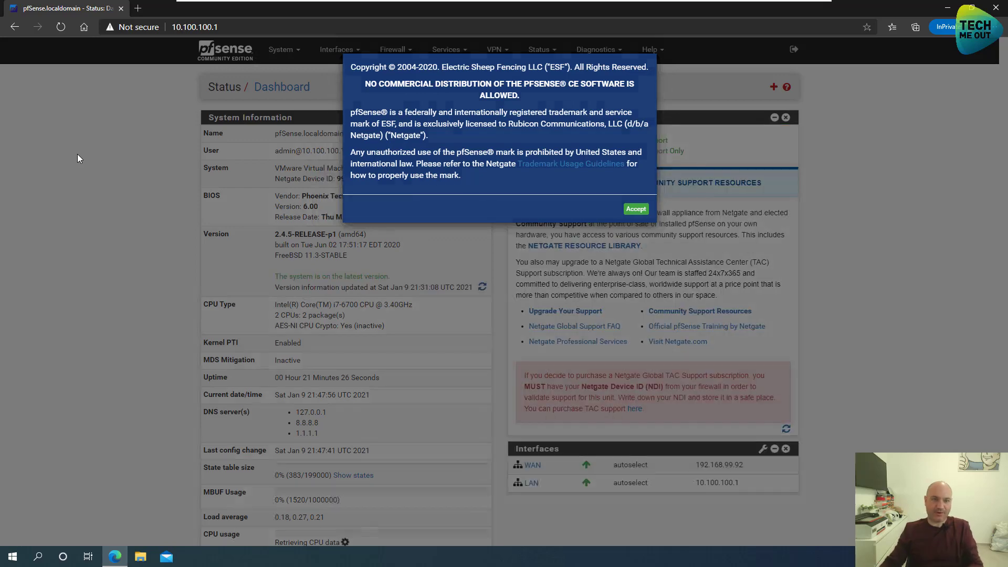
# - Accept the copyright notice to reveal the dashboard with WAN and LAN up
pyautogui.click(636, 209)
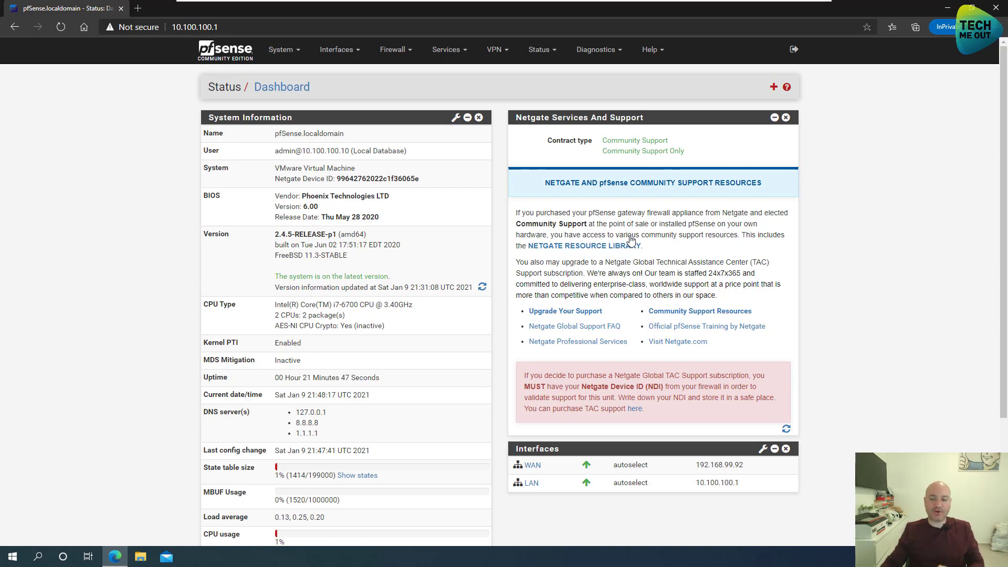
# - Open Command Prompt and ping 8.8.8.8
pyautogui.click(11, 559)
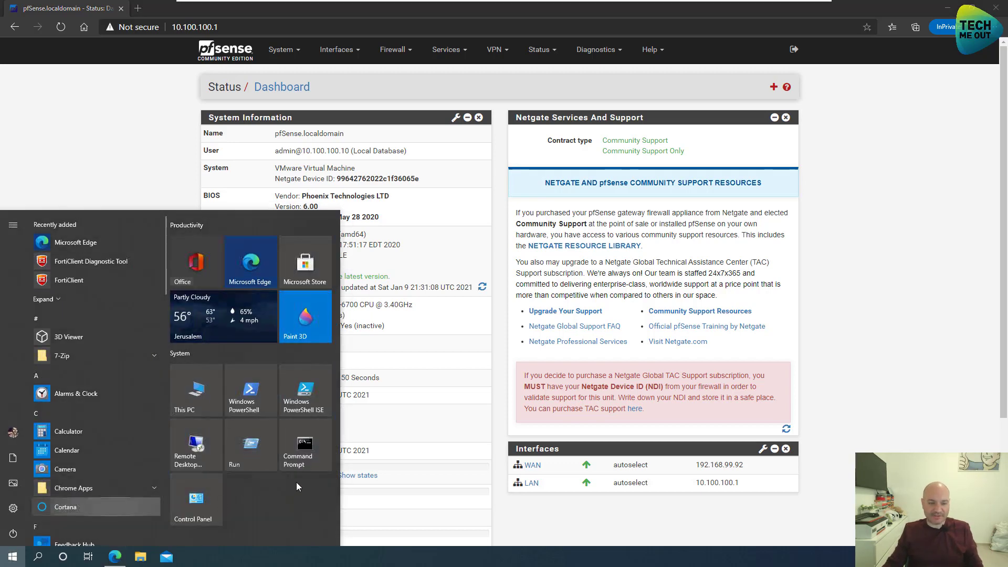
pyautogui.click(304, 465)
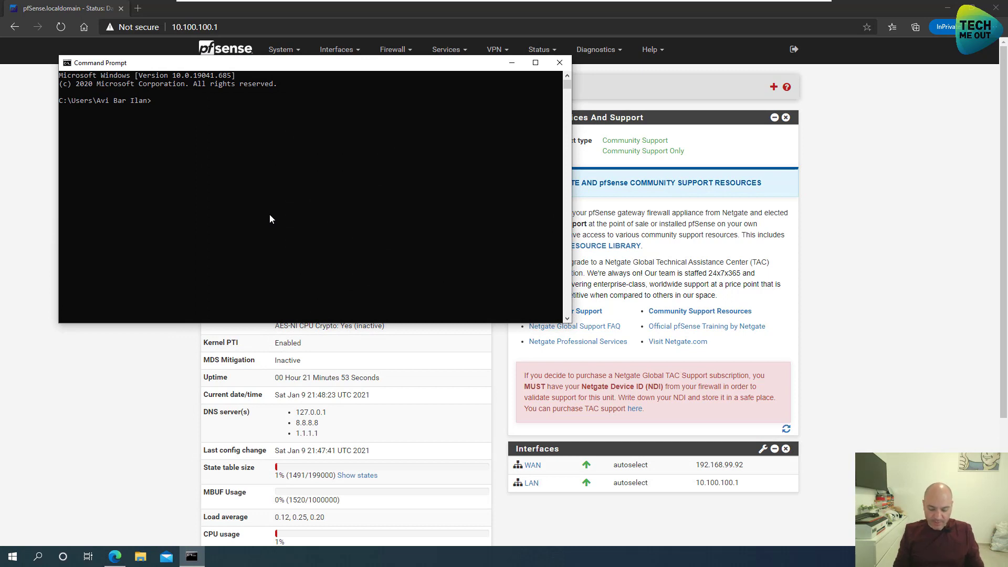
pyautogui.write('ping 8.8.8.8')
pyautogui.press('Return')
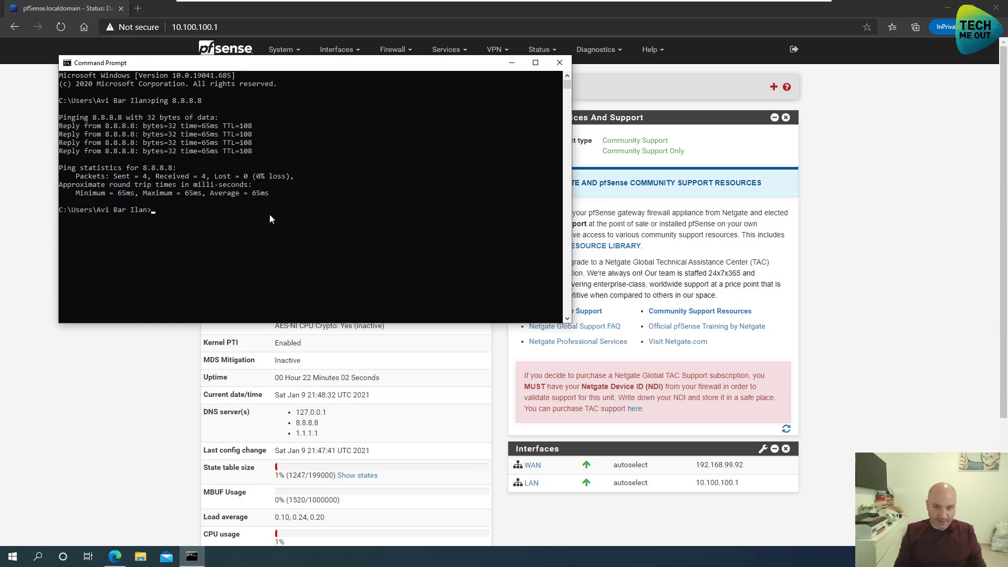
pyautogui.write('ping')
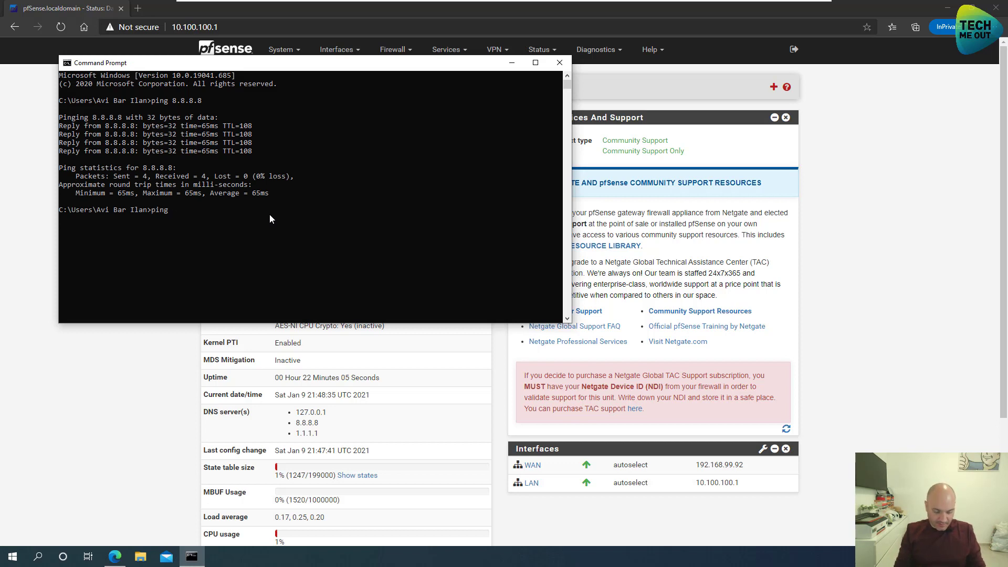
pyautogui.write(' www.g')
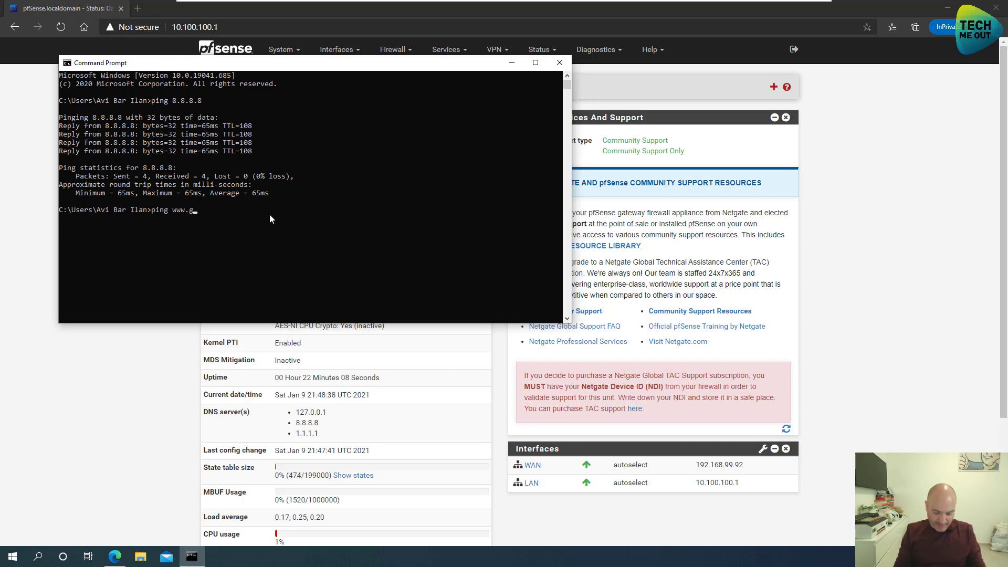
pyautogui.write('ooglw.c')
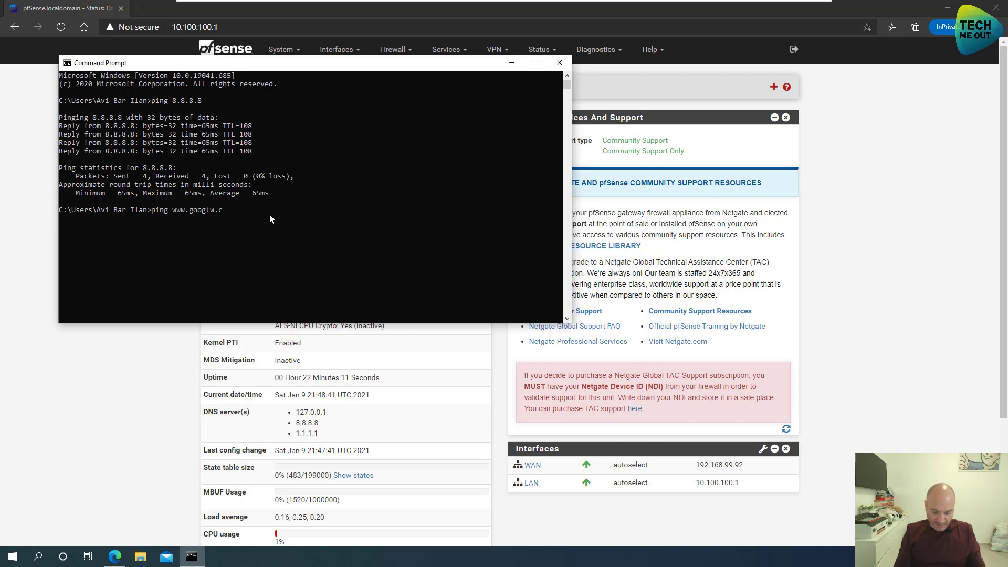
pyautogui.press('BackSpace')
pyautogui.press('BackSpace')
pyautogui.write('e.comn')
pyautogui.press('Return')
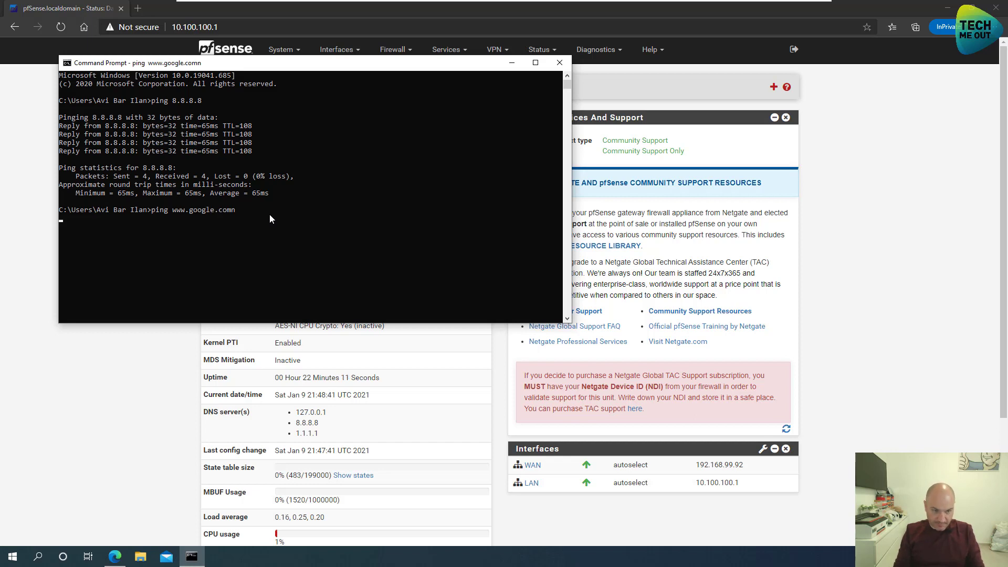
pyautogui.press('Up')
pyautogui.press('BackSpace')
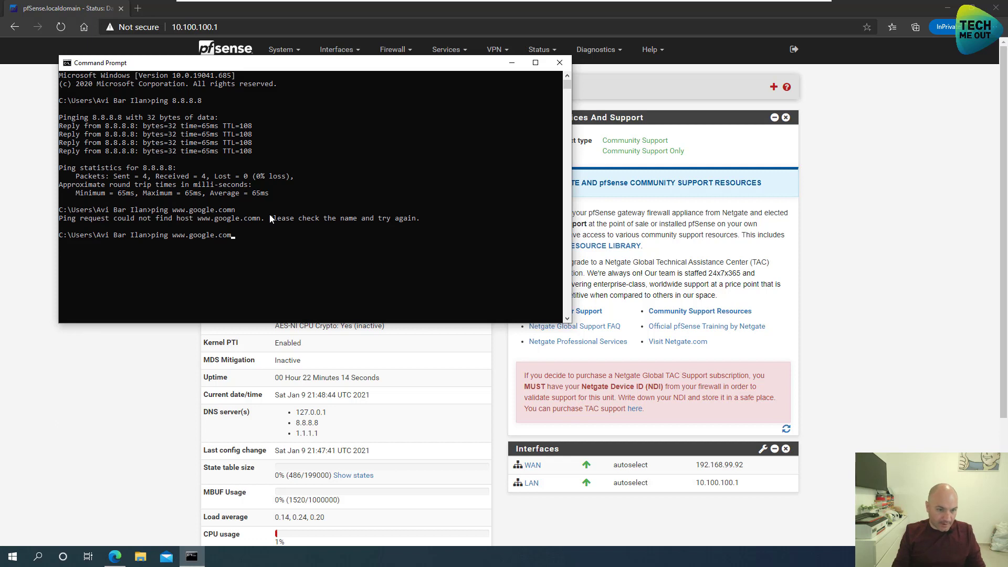
pyautogui.press('Return')
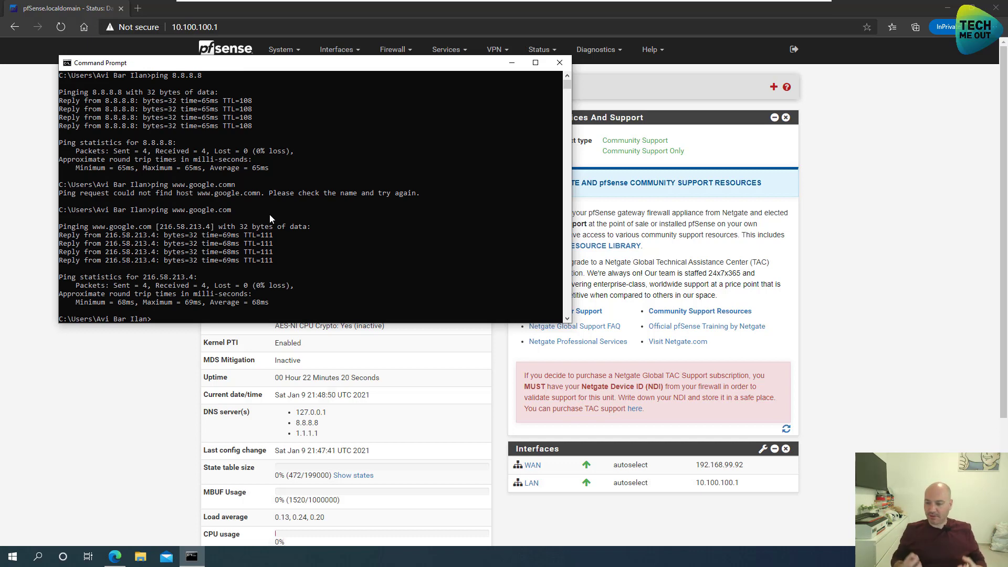
pyautogui.click(555, 65)
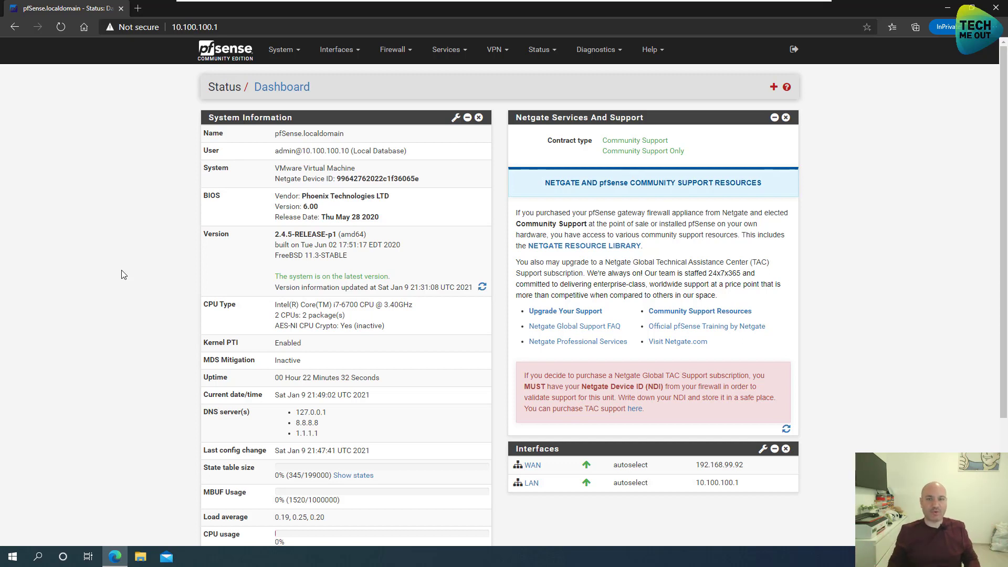
# - Review the WAN and LAN rules under Firewall > Rules, then return to the dashboard
pyautogui.click(378, 61)
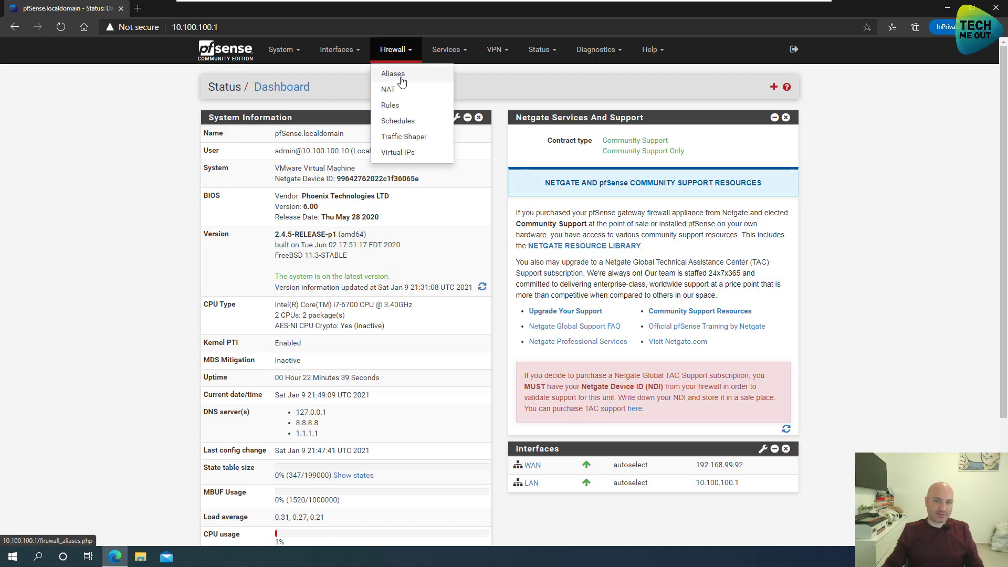
pyautogui.click(402, 107)
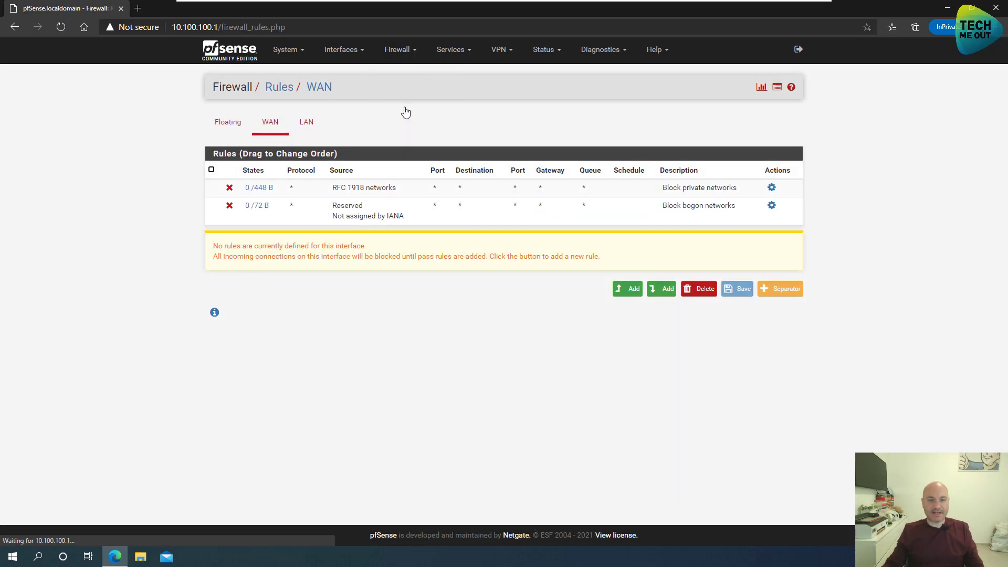
pyautogui.click(304, 124)
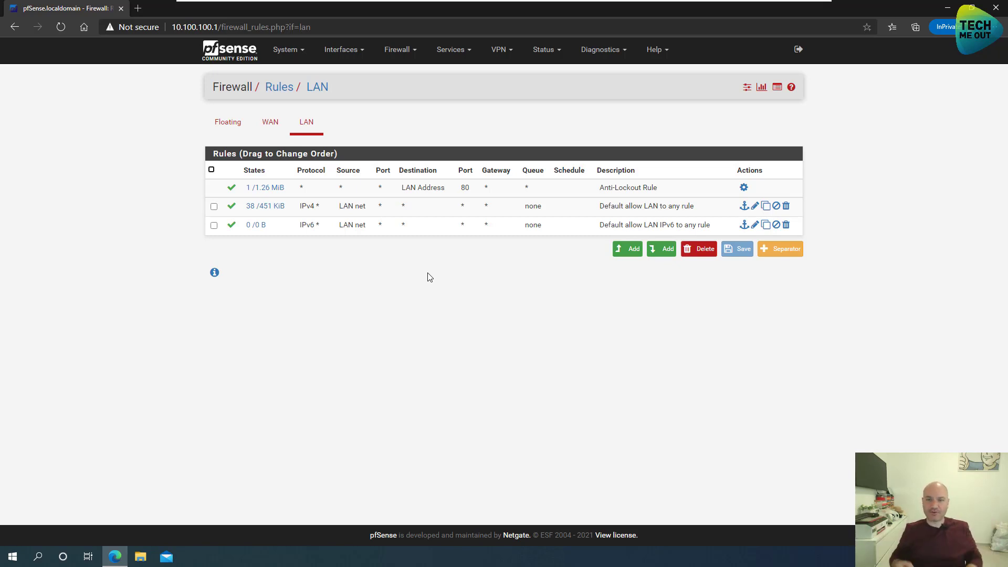
pyautogui.click(238, 56)
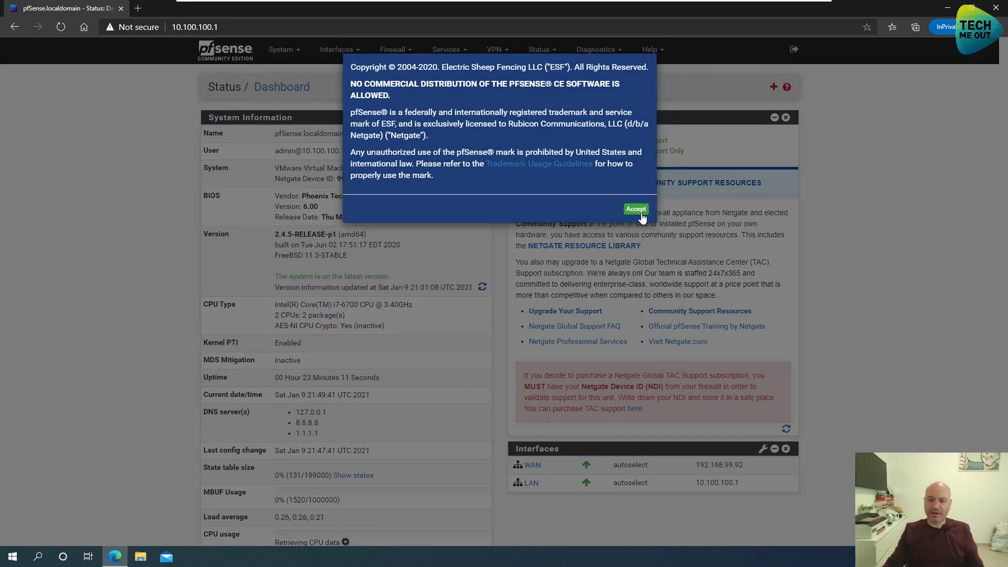
# - Accept the copyright notice and close the thank-you survey dialog
pyautogui.click(635, 209)
pyautogui.click(637, 158)
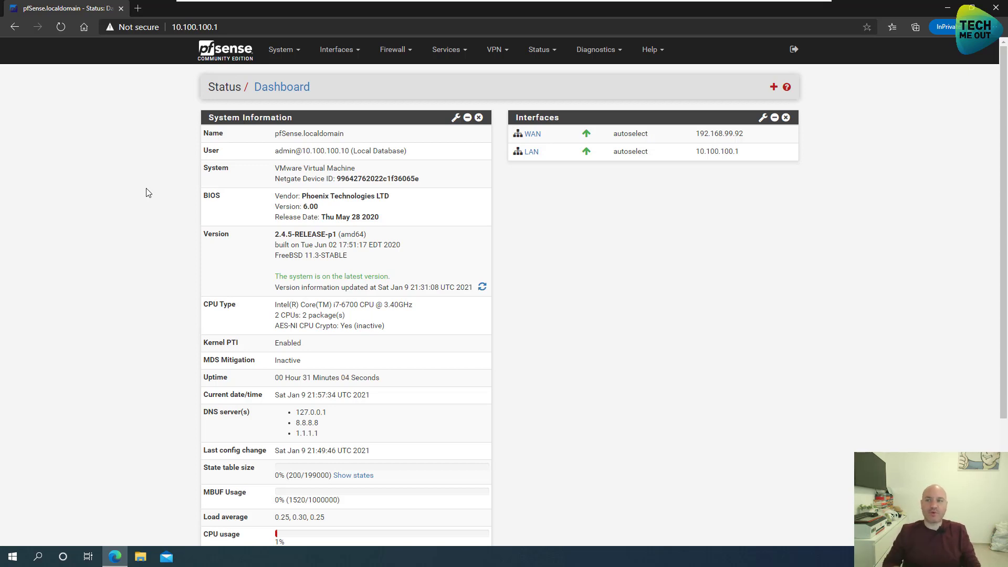
pyautogui.click(293, 52)
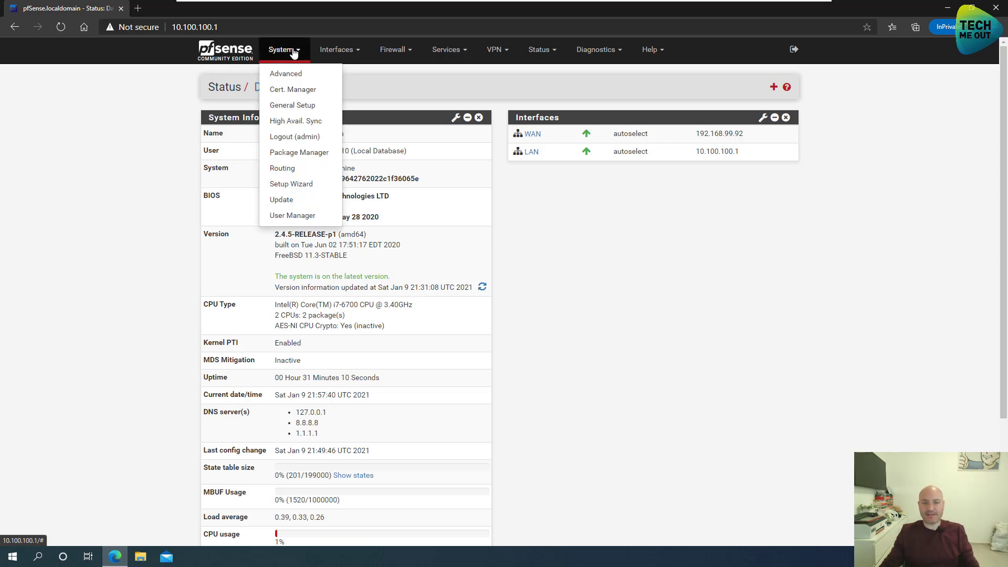
# - Search Package Manager's available packages for 'tools' and install Open-VM-Tools
pyautogui.click(296, 153)
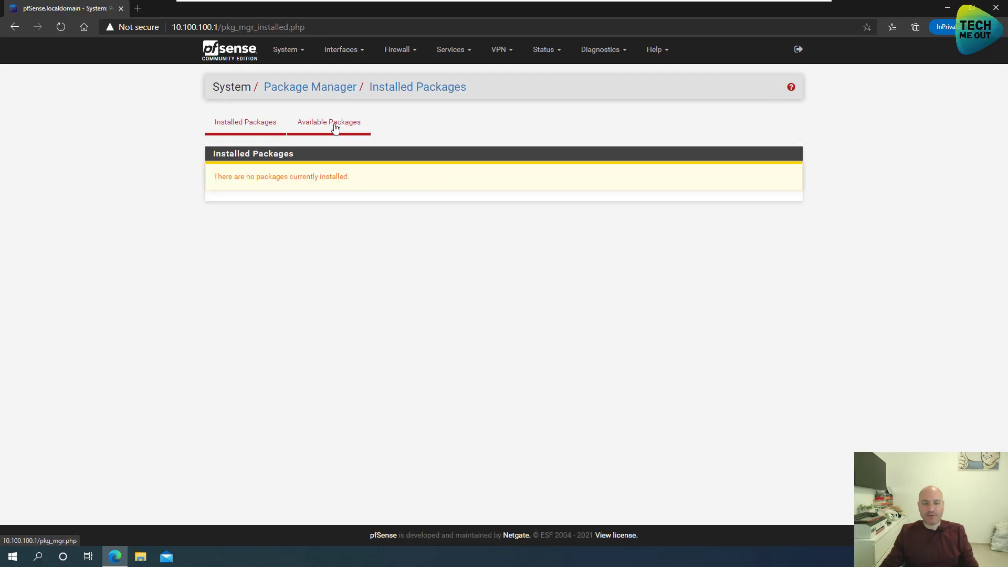
pyautogui.click(313, 127)
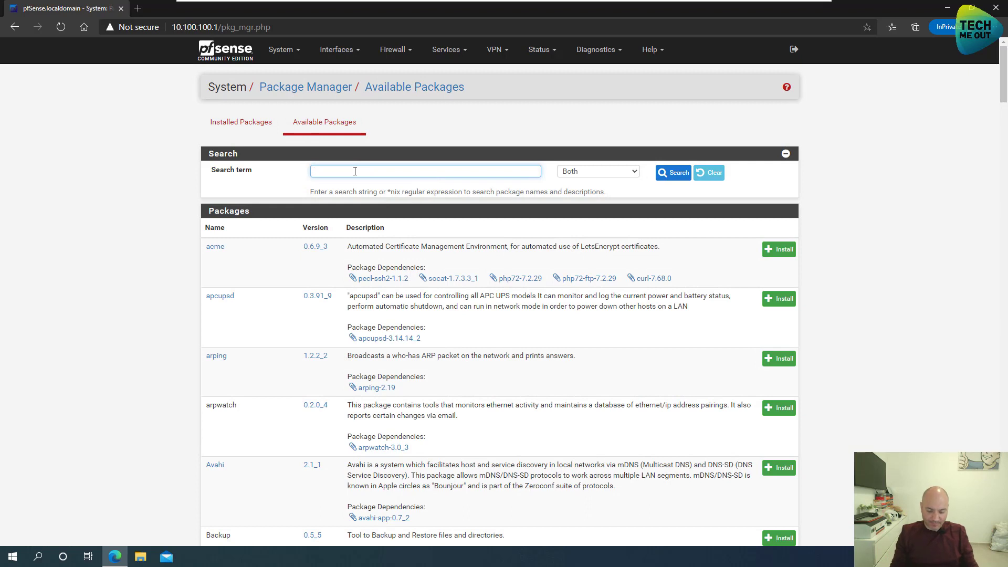
pyautogui.write('tools')
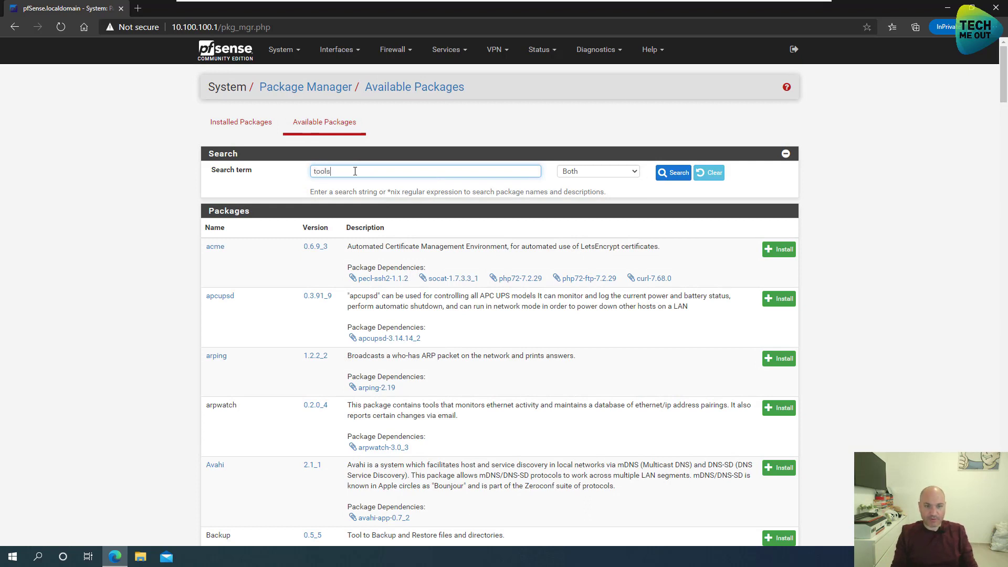
pyautogui.press('Return')
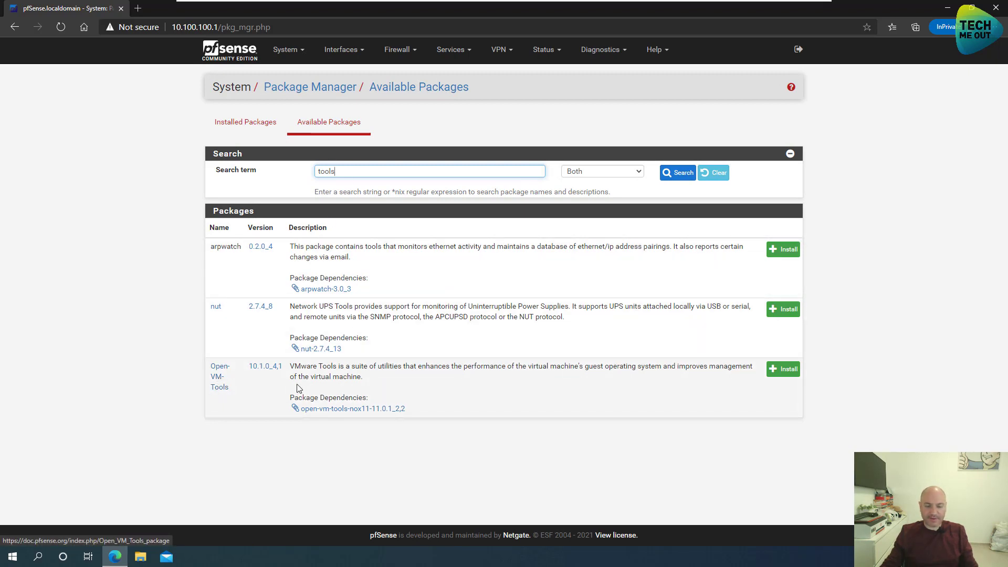
pyautogui.click(783, 368)
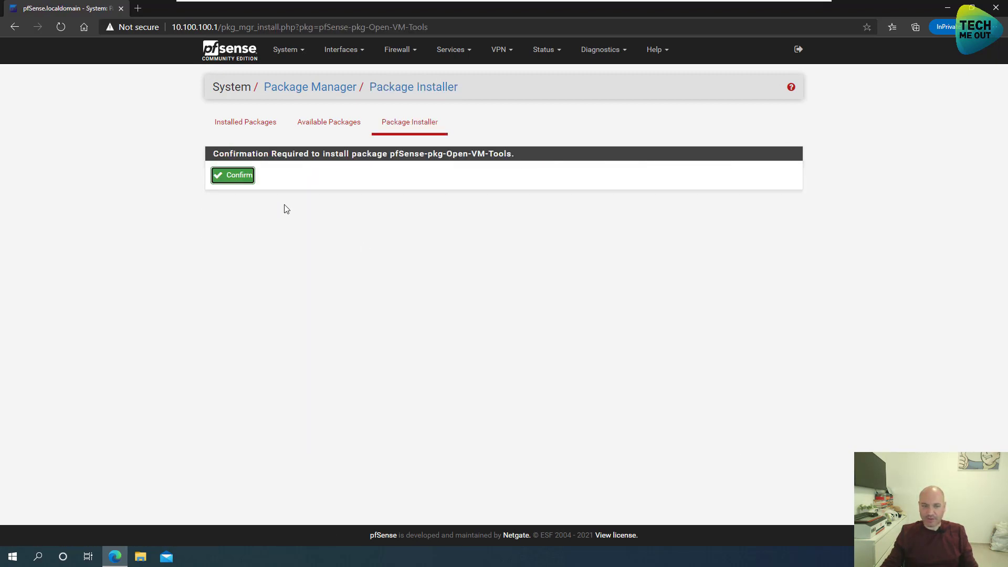
pyautogui.click(233, 177)
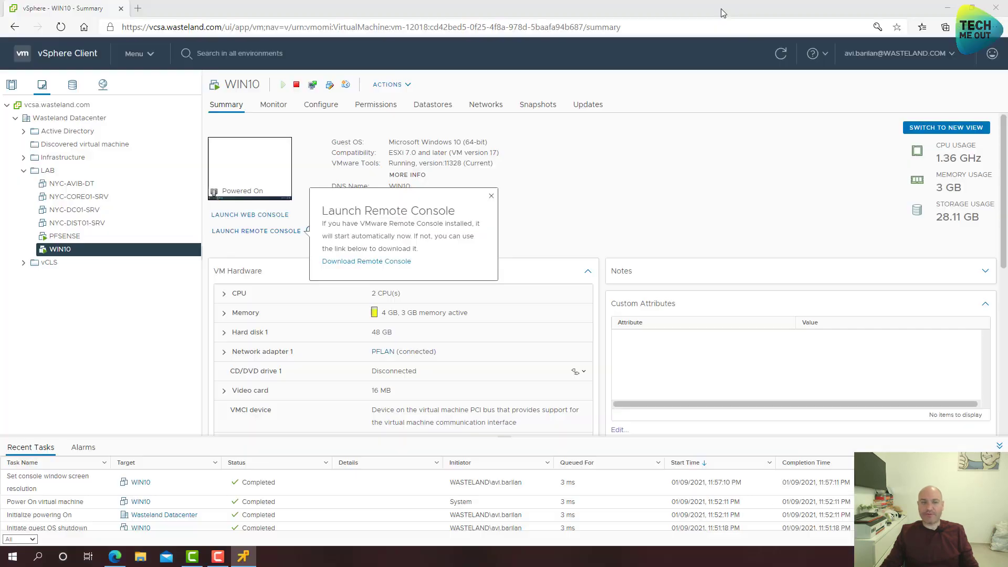
# - Close Edge and the WIN10 remote console after the install result, returning to vSphere Client
pyautogui.click(722, 12)
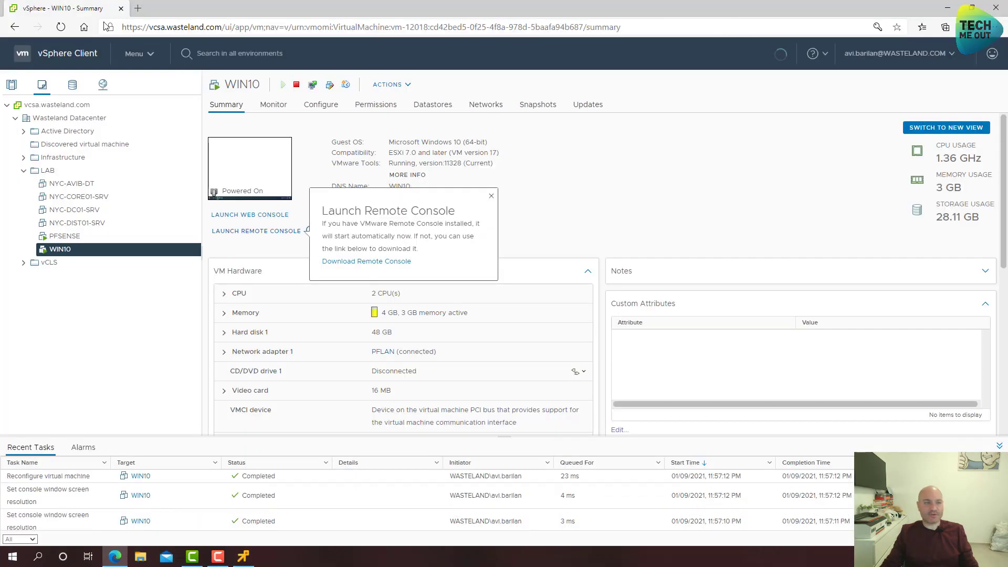
pyautogui.click(118, 239)
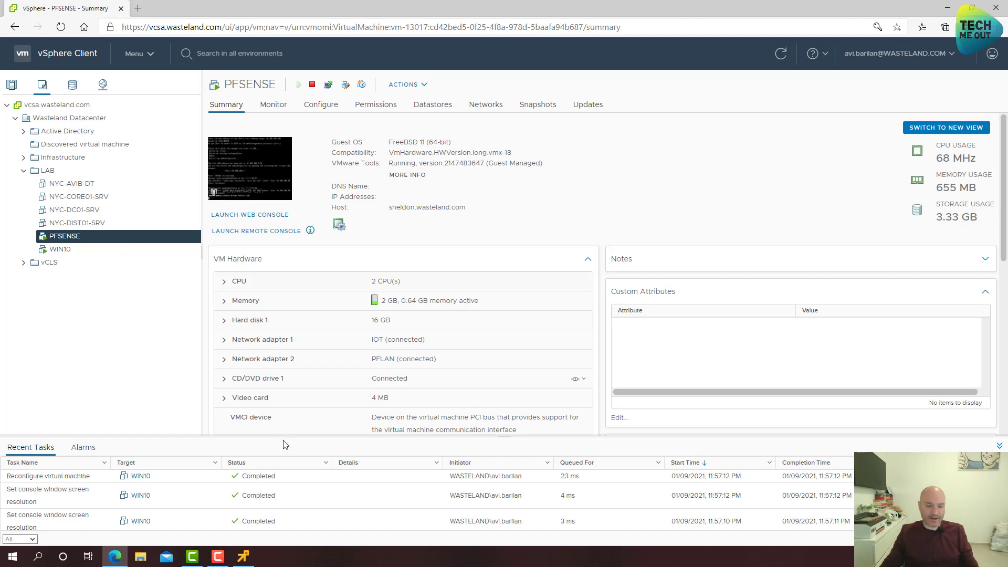
pyautogui.click(245, 557)
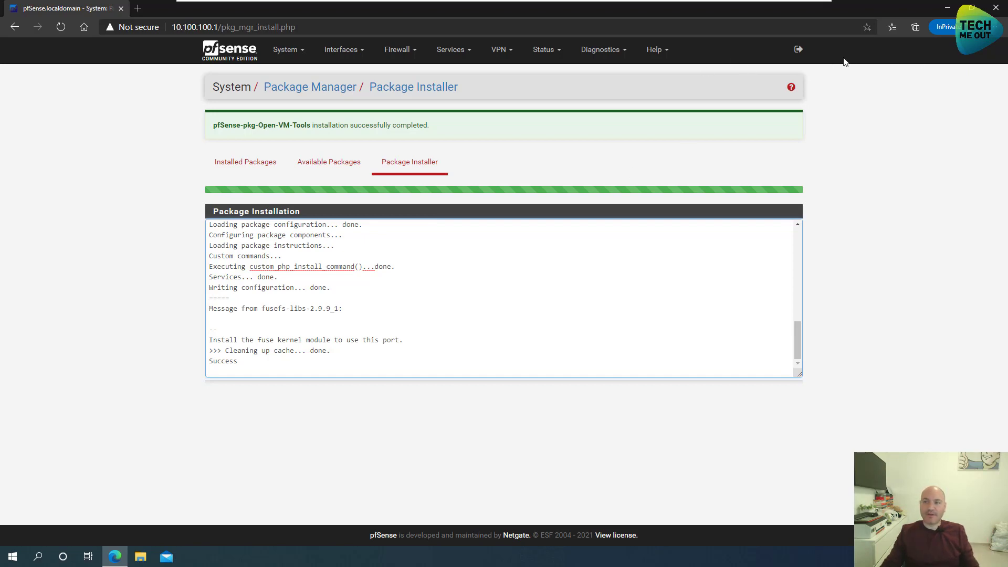
pyautogui.click(996, 9)
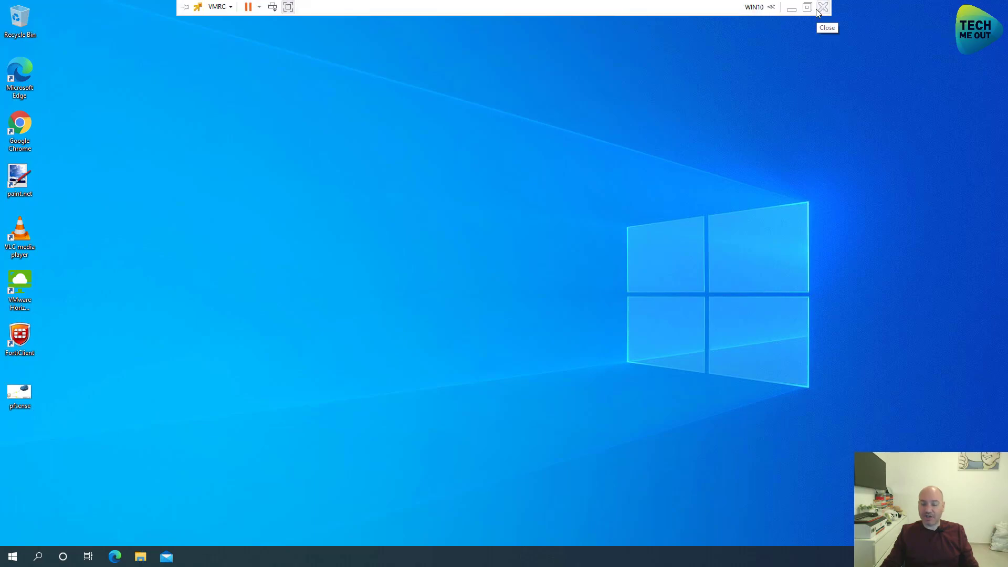
pyautogui.click(818, 6)
# - Restart the PFSENSE guest OS via Power > Restart Guest OS and confirm
pyautogui.click(61, 249)
pyautogui.click(67, 238)
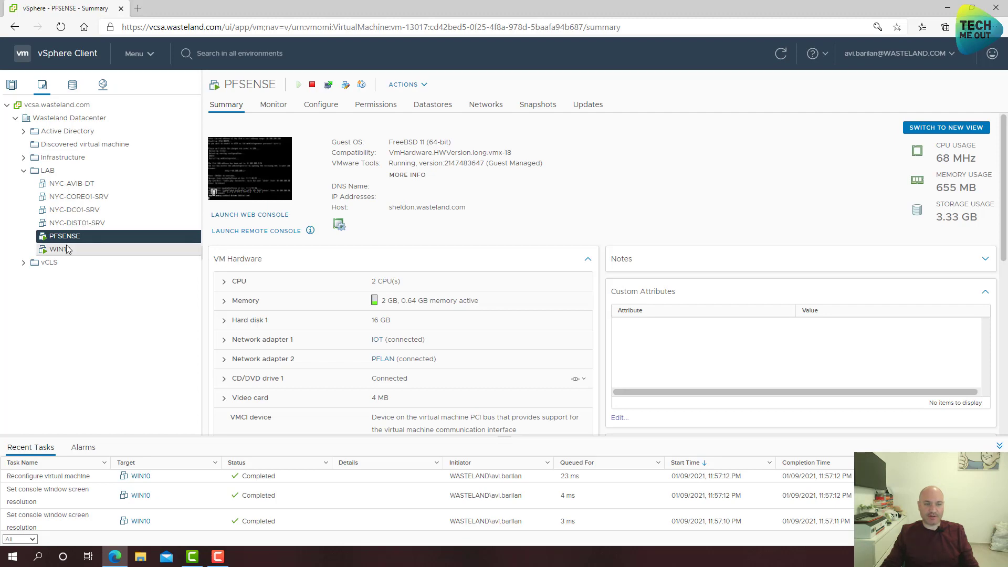
pyautogui.click(67, 250)
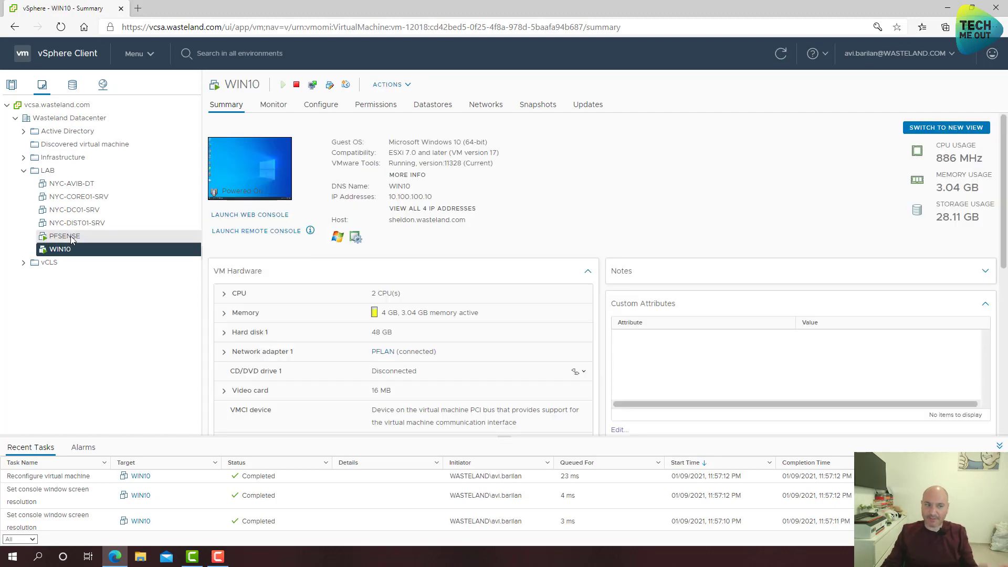
pyautogui.click(70, 236)
pyautogui.rightClick(70, 237)
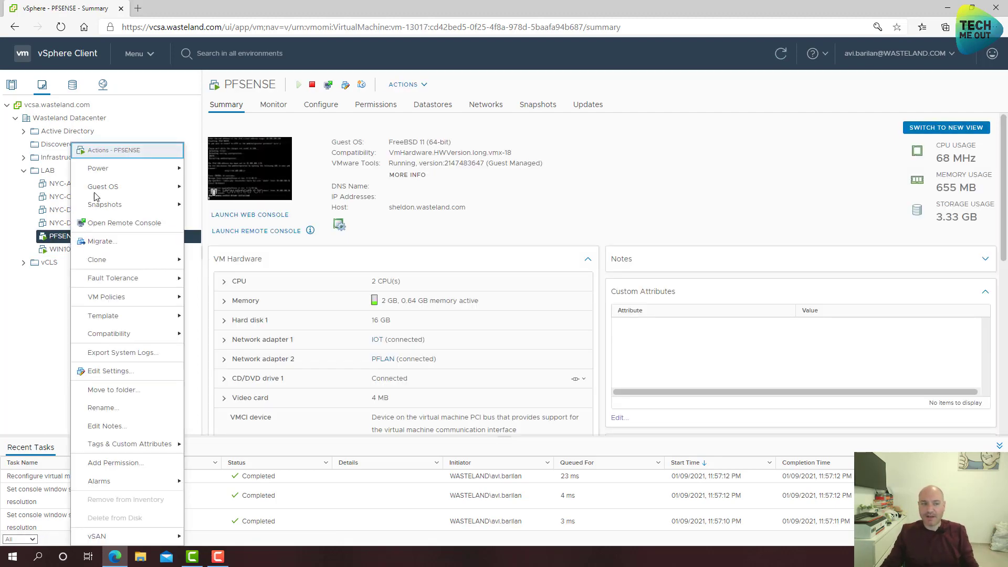
pyautogui.moveTo(100, 169)
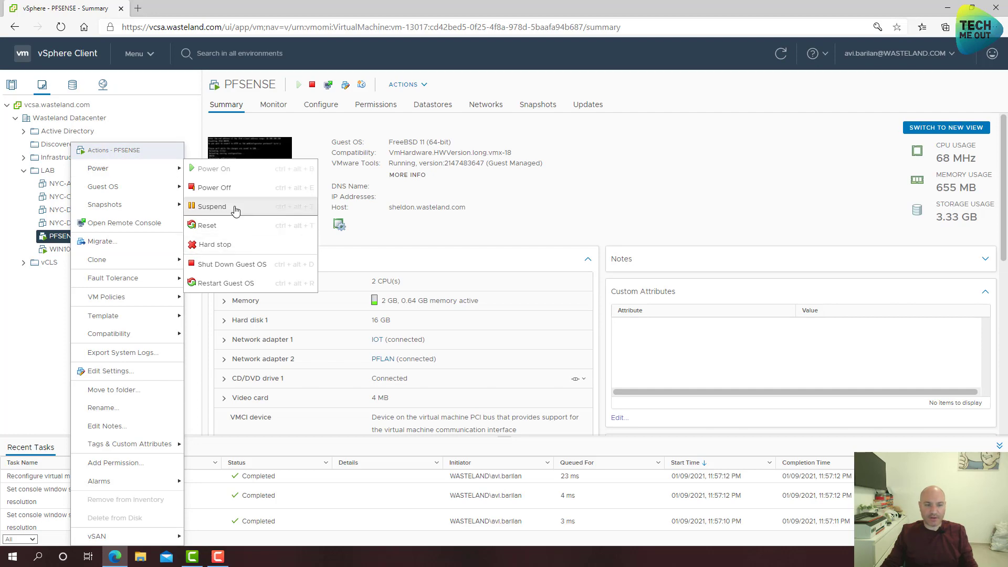
pyautogui.click(252, 283)
pyautogui.click(623, 321)
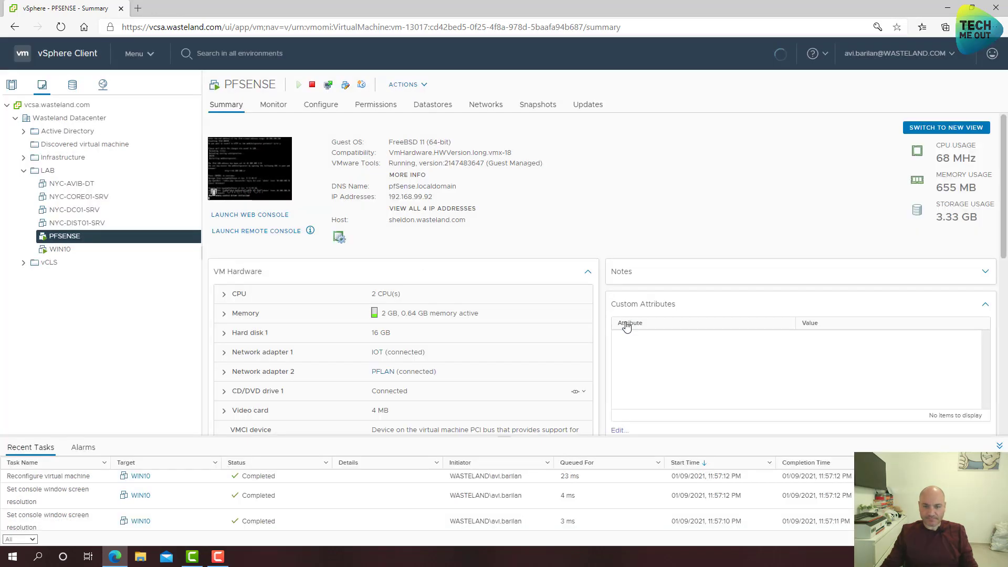